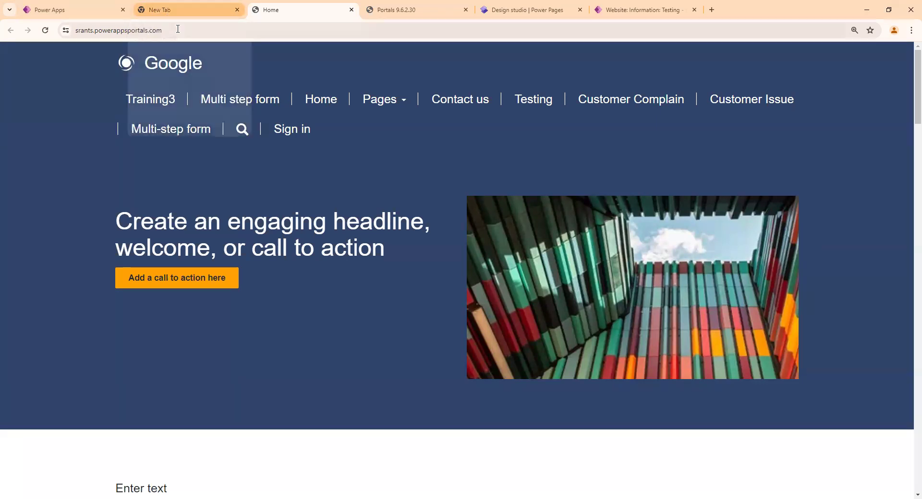
- Switch to the Testing - srants website record in Power Pages Management and place its browser tab before the portal's Home page
click(392, 13)
click(309, 15)
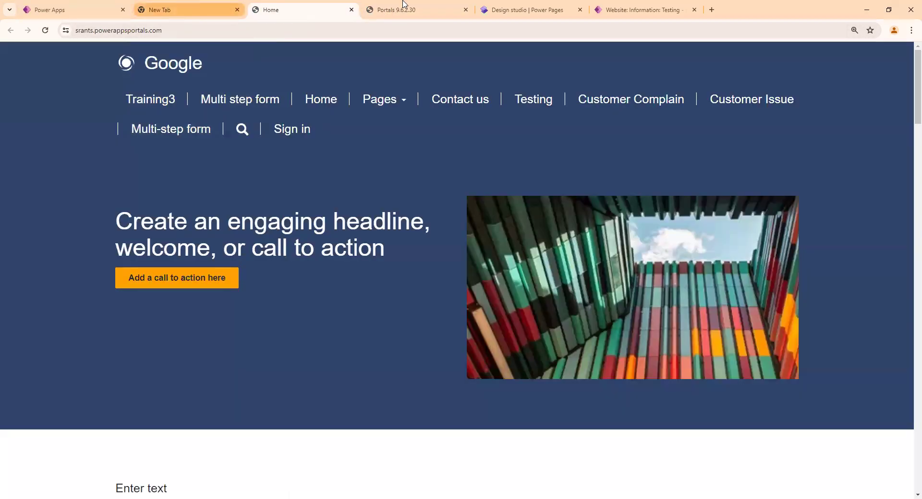
click(619, 8)
drag(624, 6, 299, 5)
click(379, 6)
click(336, 12)
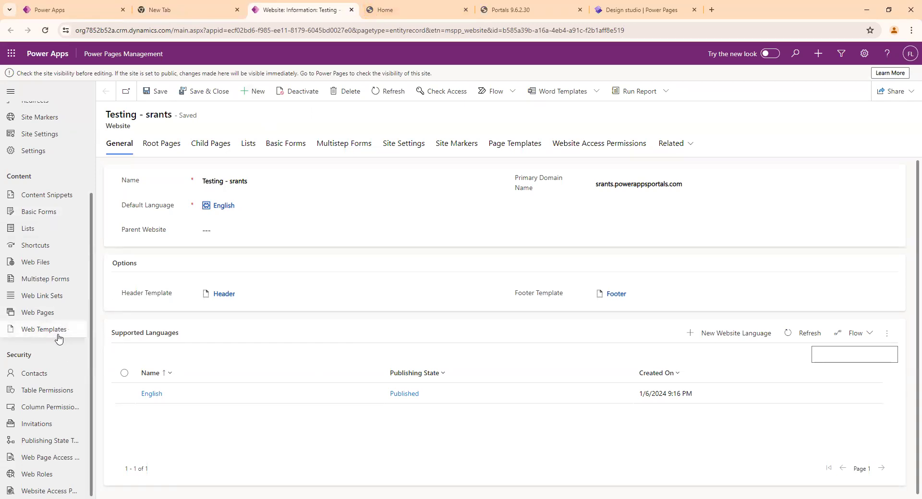
- Open the list of Web Pages under Content in Power Pages Management
scroll(57, 339, up, 2)
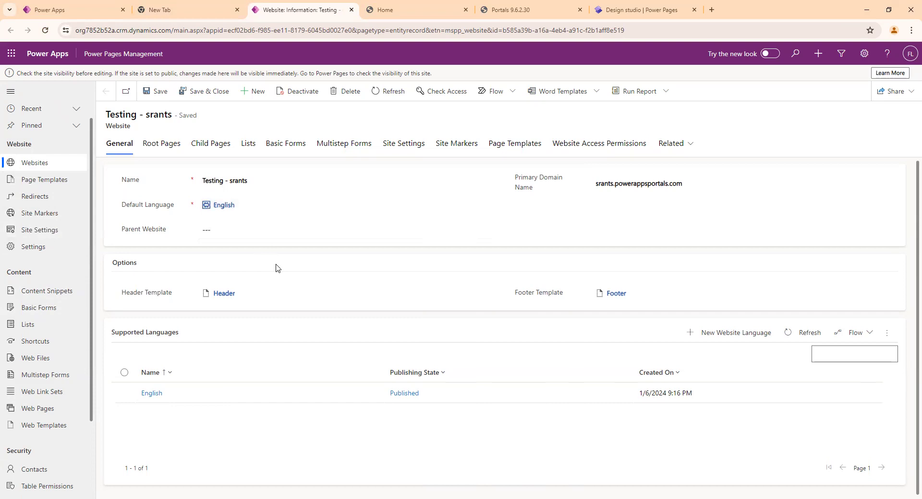
scroll(275, 264, down, 1)
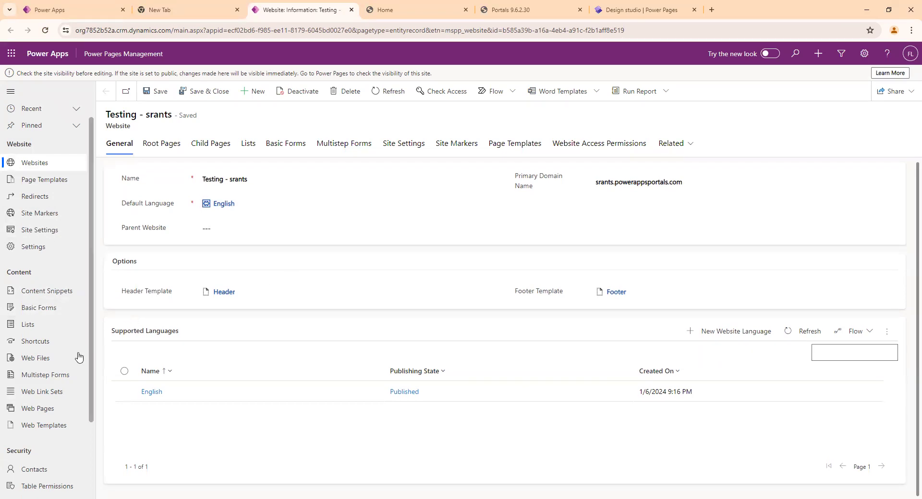
click(67, 412)
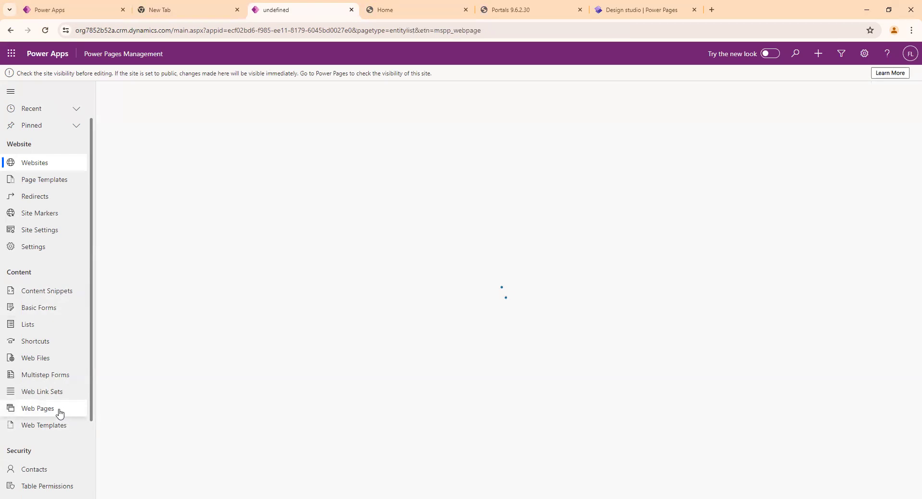
- Place the Design studio browser tab beside the Web Pages list and open the dialog for adding a page
drag(666, 6, 418, 14)
click(332, 5)
click(376, 8)
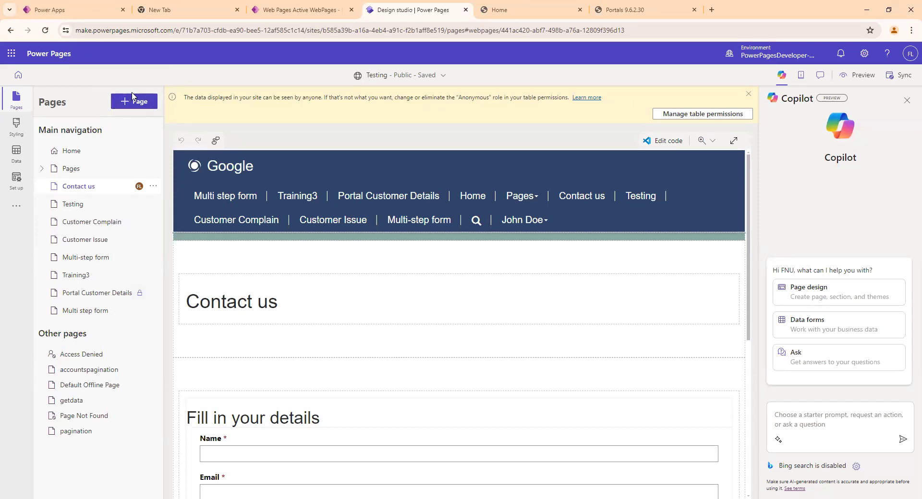
click(125, 106)
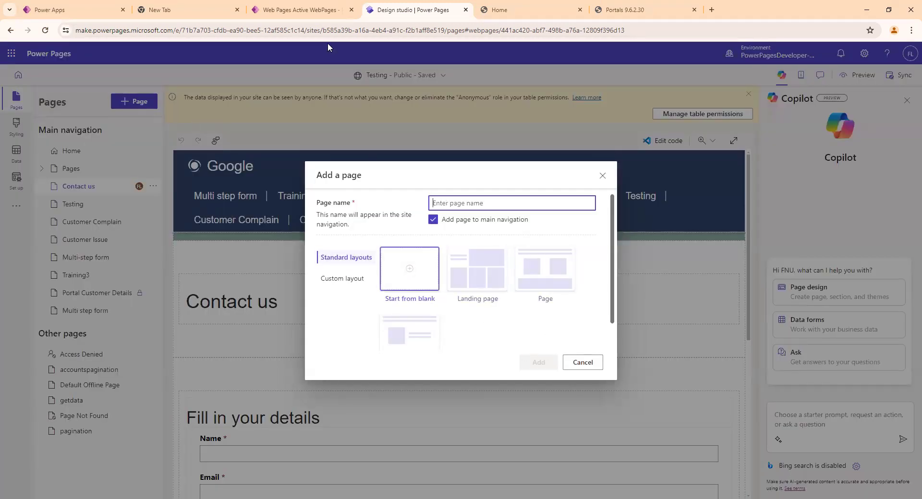
- Examine the names, partial URLs and parent pages of the records in the Active WebPages list
click(310, 9)
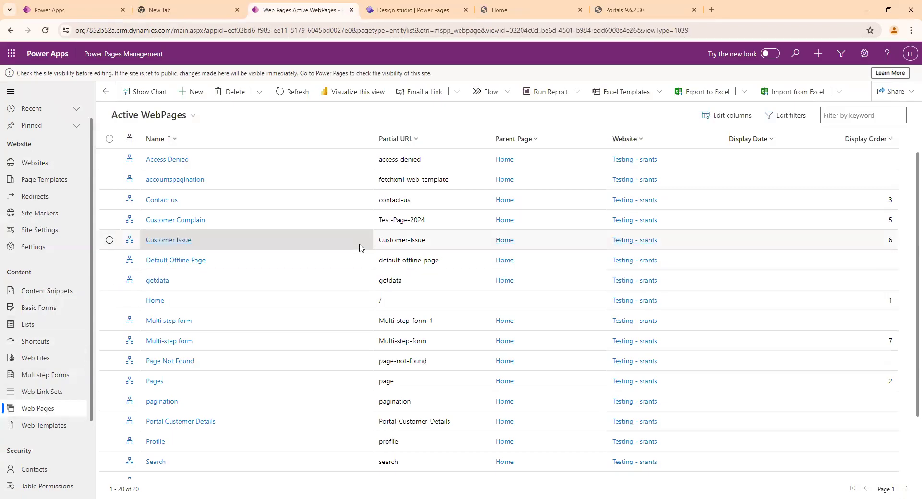
scroll(360, 247, down, 2)
scroll(356, 259, up, 2)
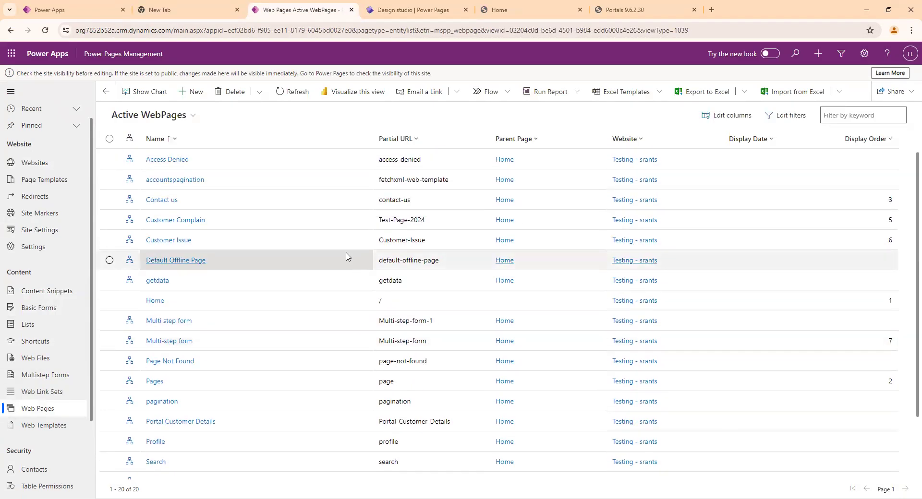
drag(86, 56, 179, 56)
click(167, 54)
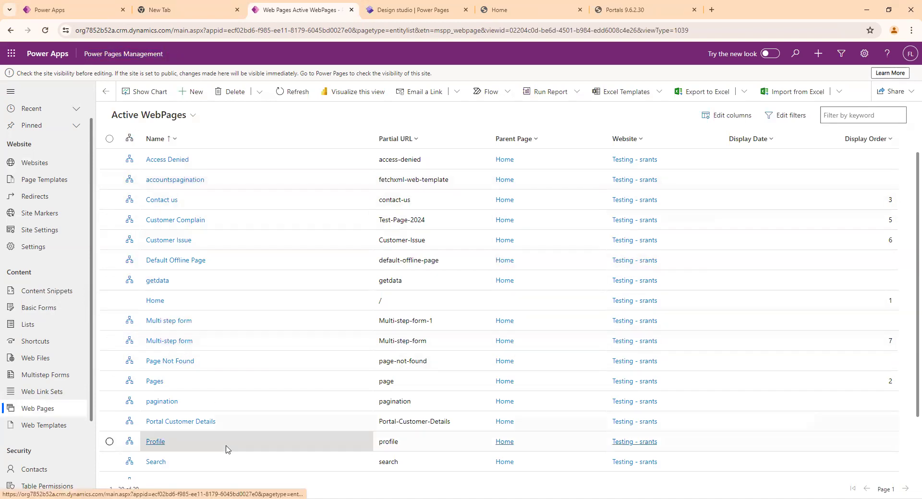
scroll(237, 350, down, 3)
scroll(219, 312, up, 3)
click(215, 306)
click(214, 326)
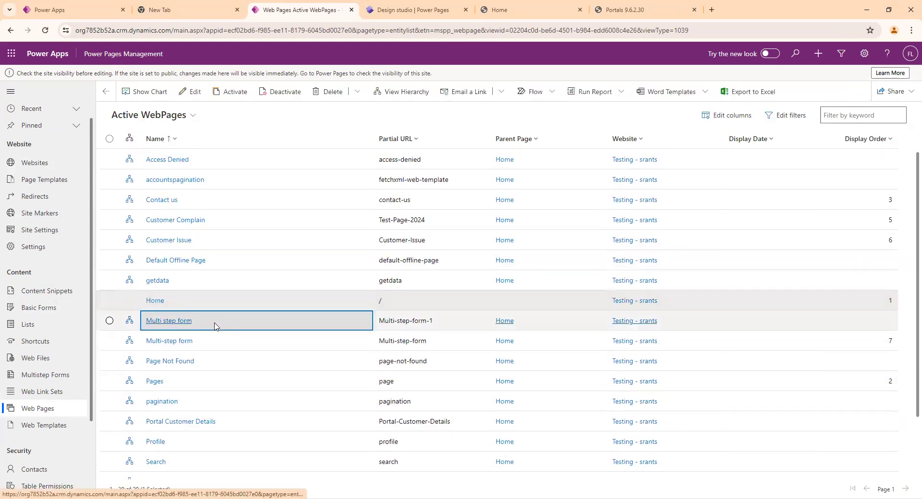
click(216, 361)
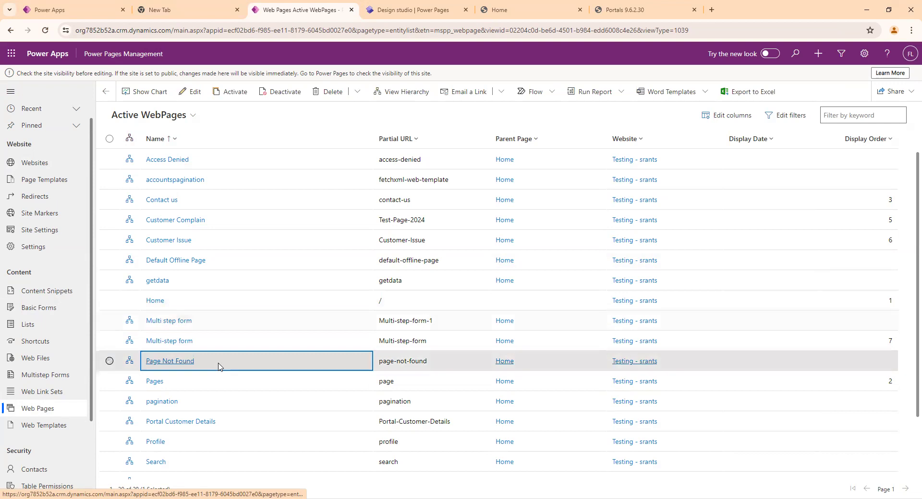
scroll(228, 336, down, 3)
scroll(256, 277, up, 1)
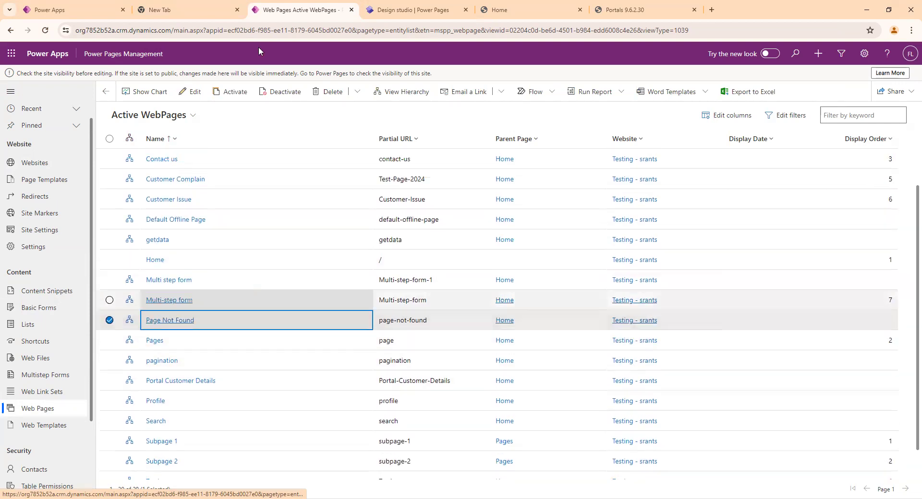
- Compare the site's pages in Design studio with the web page records in Power Pages Management
key(ctrl+Tab)
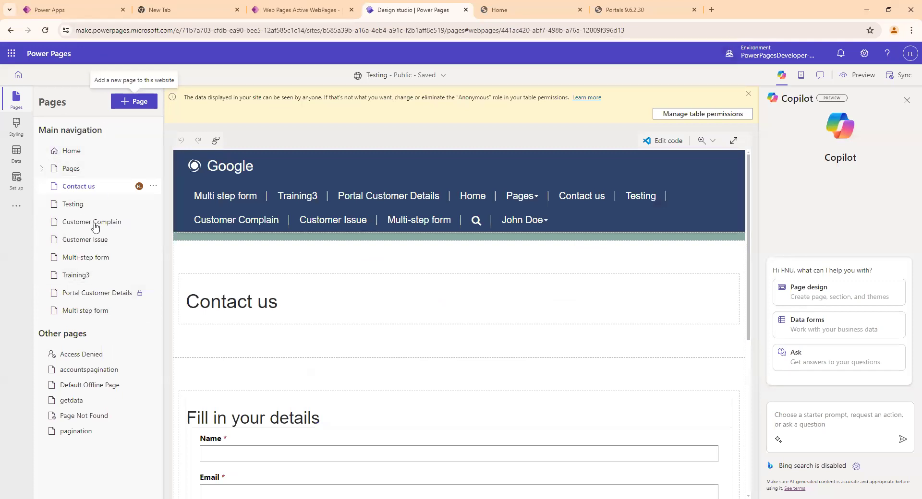
click(273, 5)
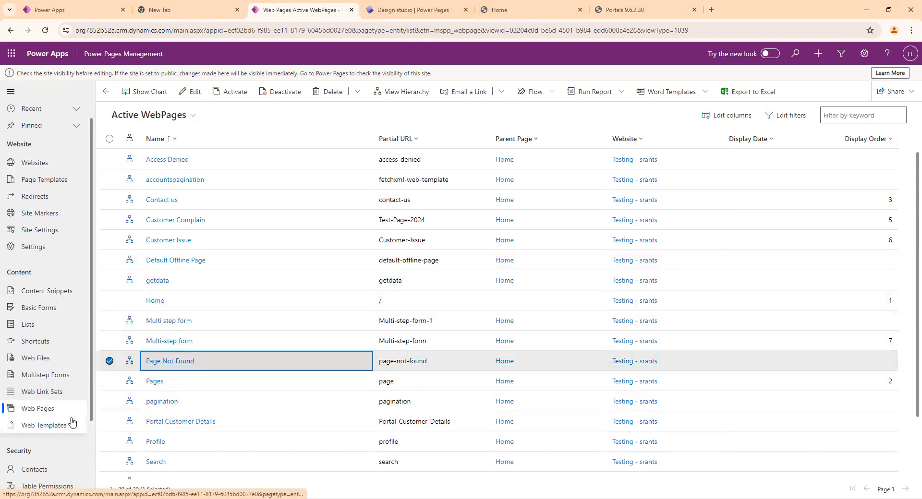
click(389, 9)
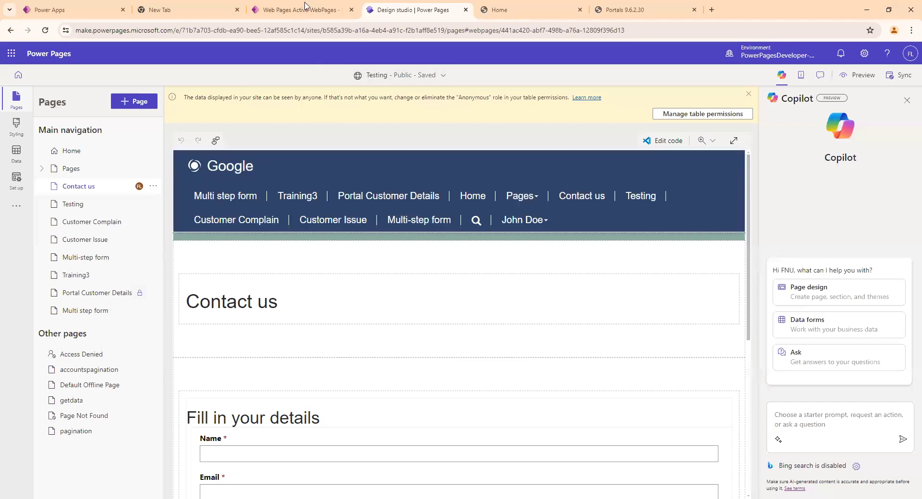
- Review the live portal's Home page from its header down through the content sections
click(525, 6)
scroll(437, 297, down, 3)
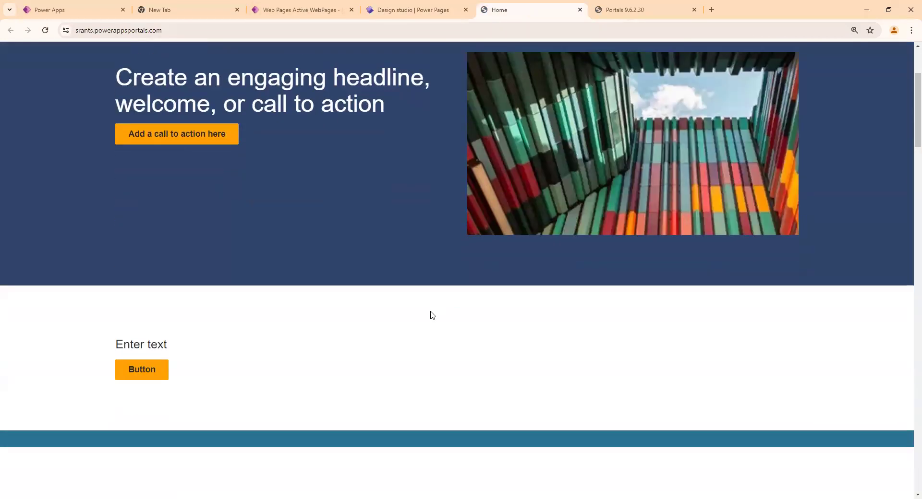
scroll(79, 208, up, 3)
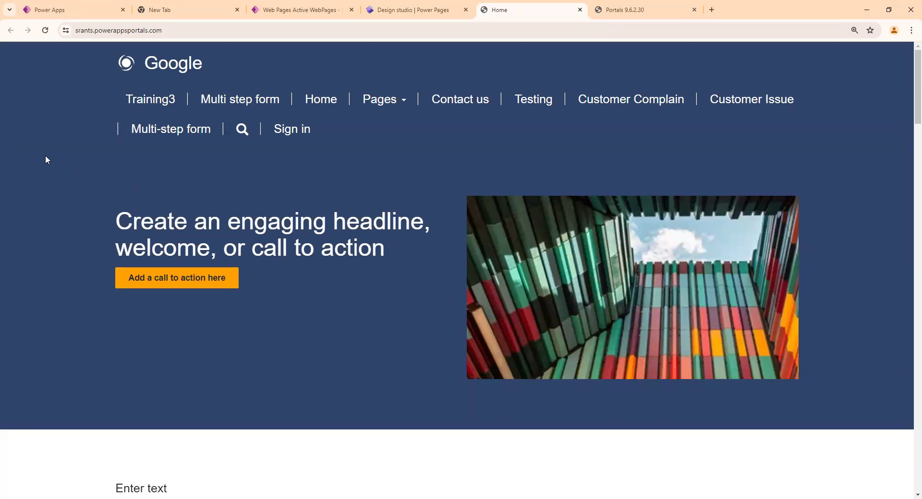
scroll(6, 230, down, 4)
scroll(908, 456, up, 4)
- Return to the Active WebPages list and select the Home record
click(342, 9)
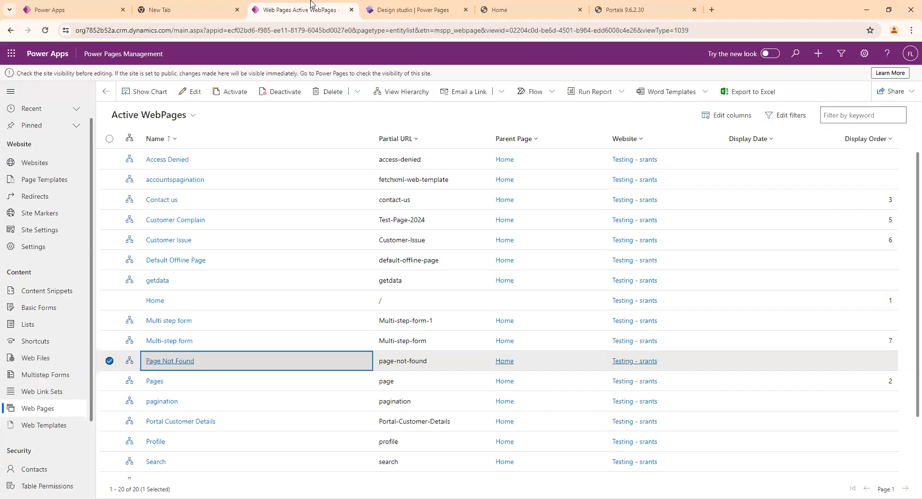
right_click(209, 337)
click(183, 303)
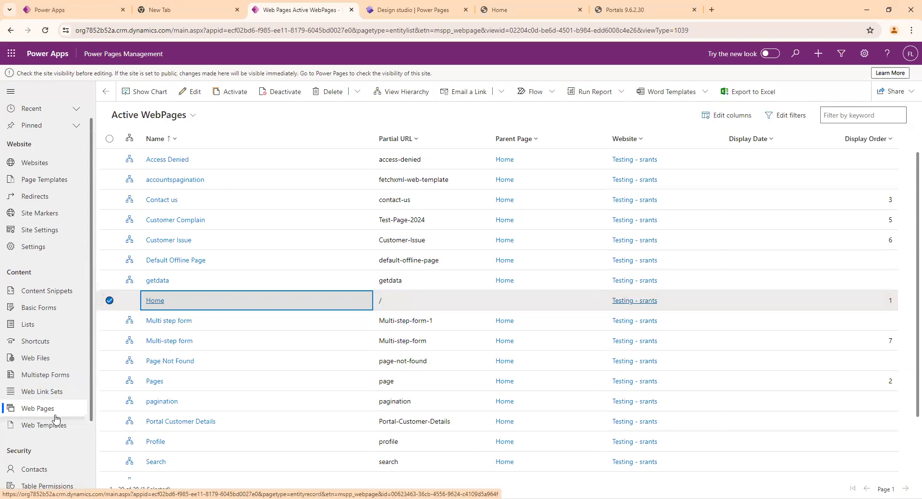
click(409, 5)
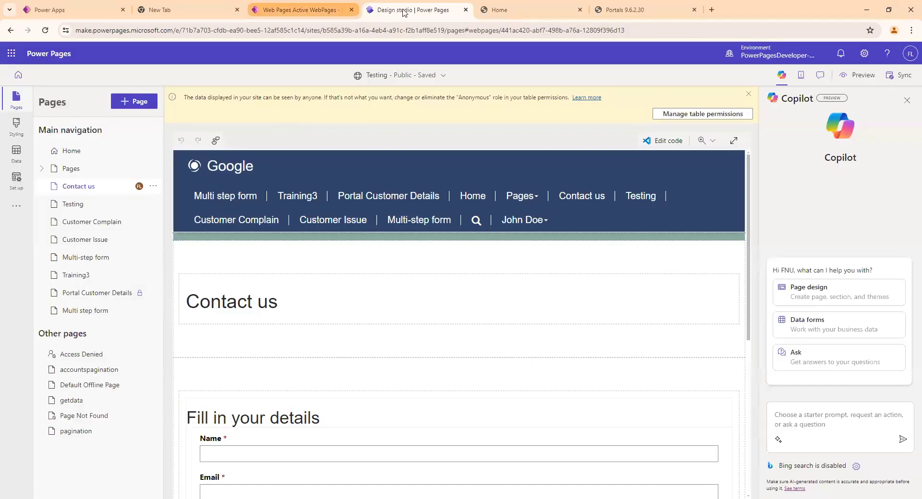
click(141, 103)
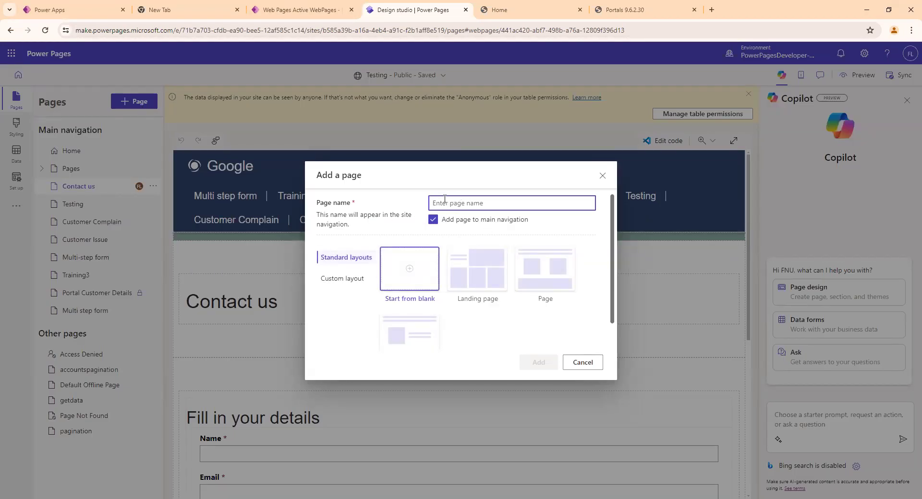
click(579, 363)
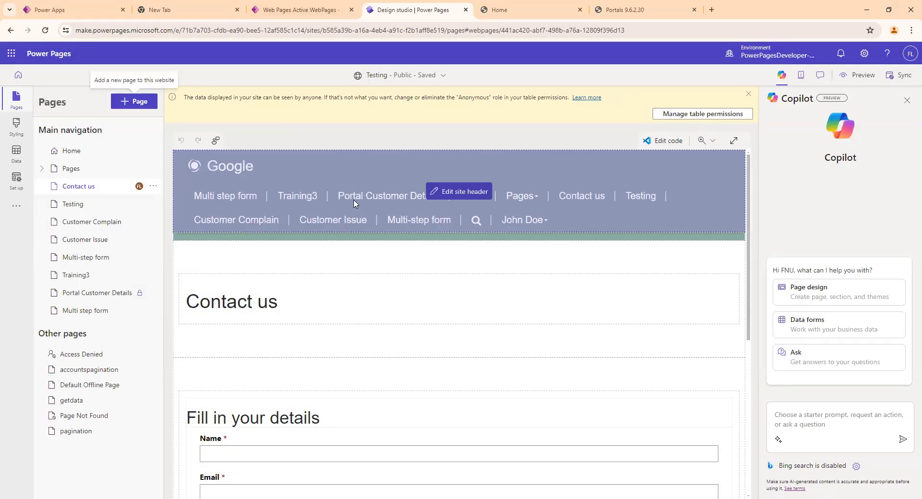
- Clear the Home record's selection in Active WebPages and start a new web page record named Account
click(332, 4)
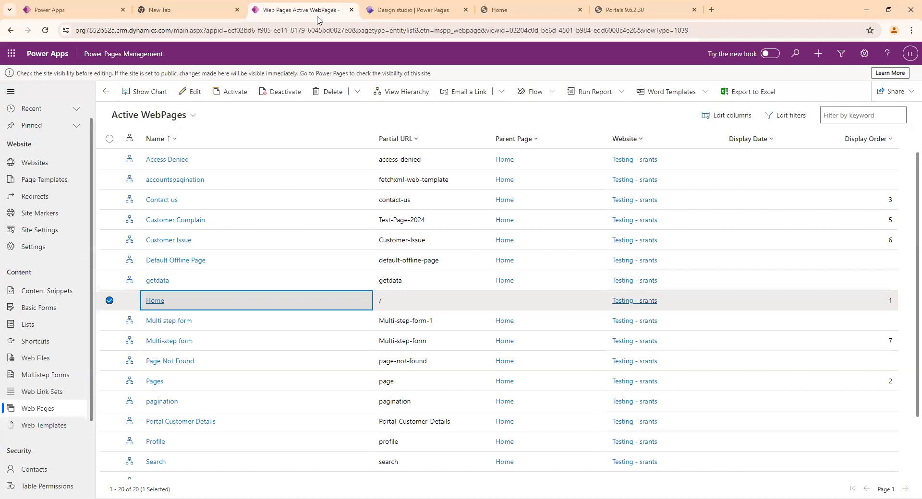
click(111, 303)
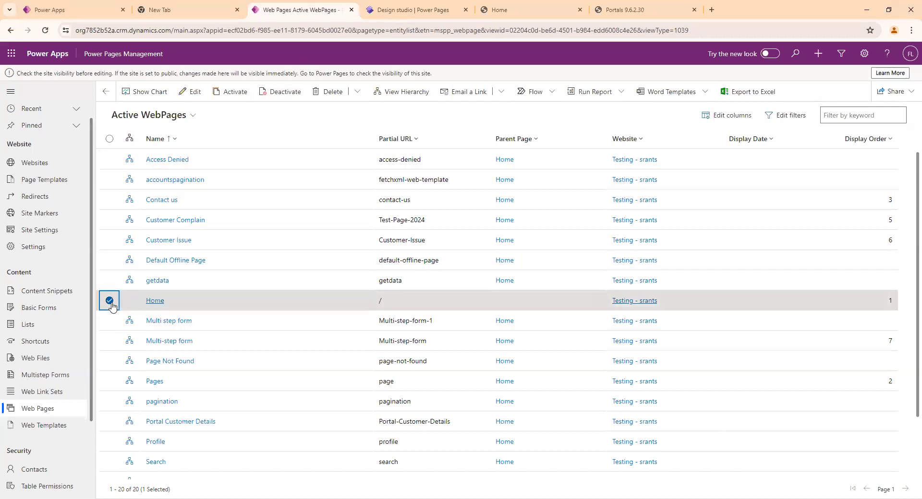
click(110, 302)
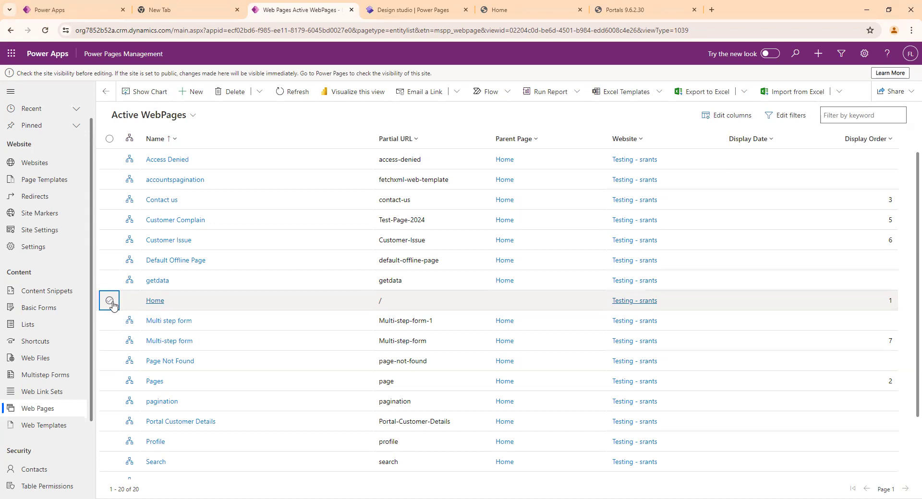
click(194, 99)
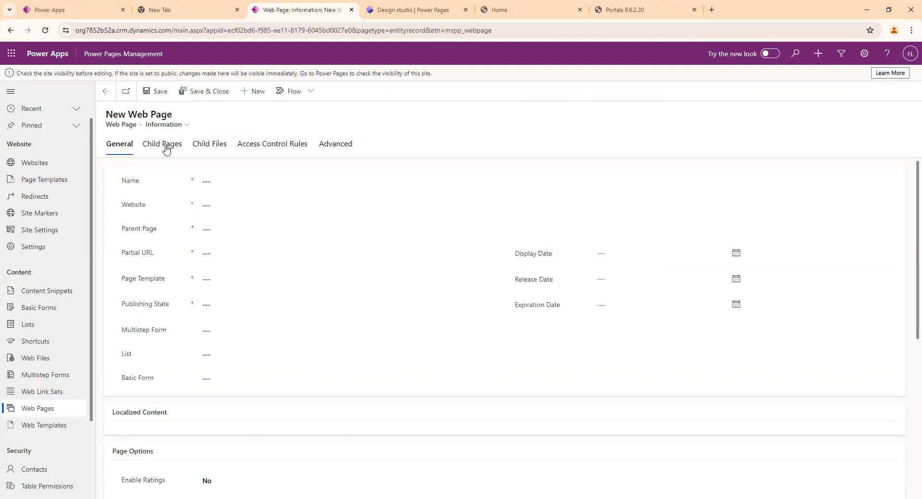
click(215, 184)
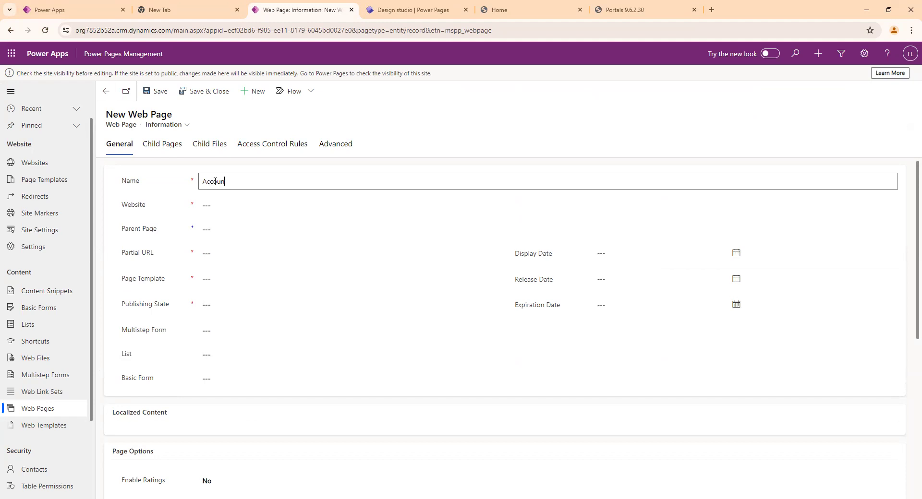
drag(228, 188, 182, 178)
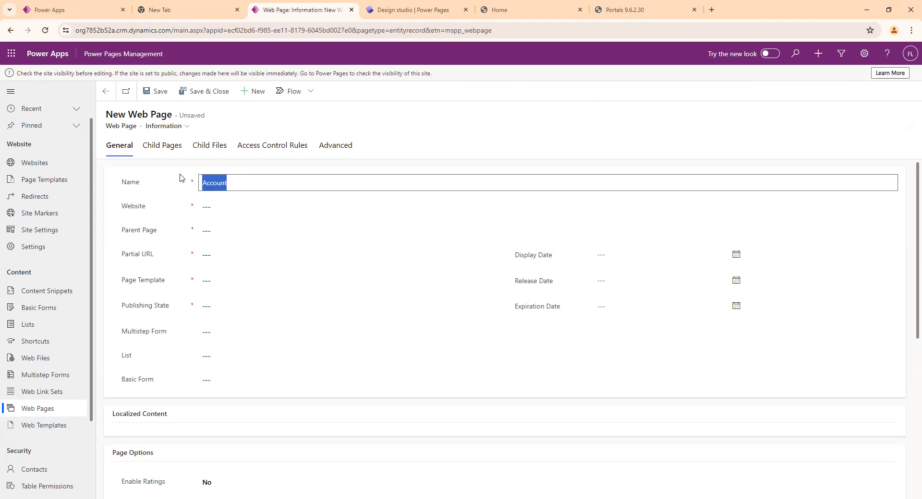
click(182, 176)
drag(250, 193, 192, 171)
drag(117, 181, 145, 183)
click(214, 182)
drag(226, 182, 193, 180)
click(408, 10)
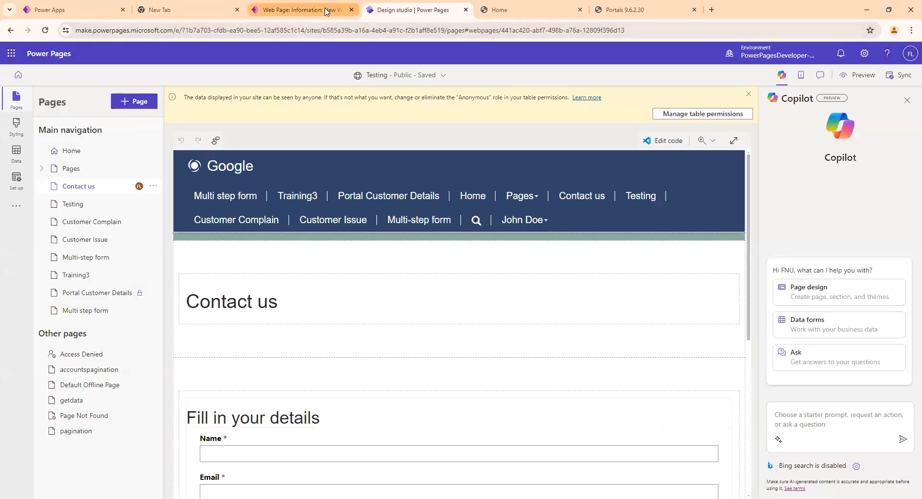
click(297, 10)
drag(258, 190, 198, 185)
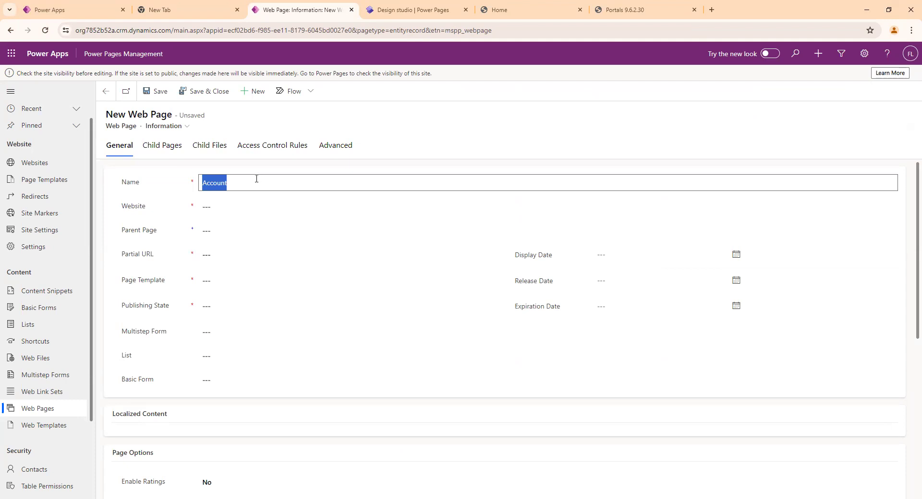
- Open the Contact us page on the live portal and review its form down to the Submit button
click(509, 10)
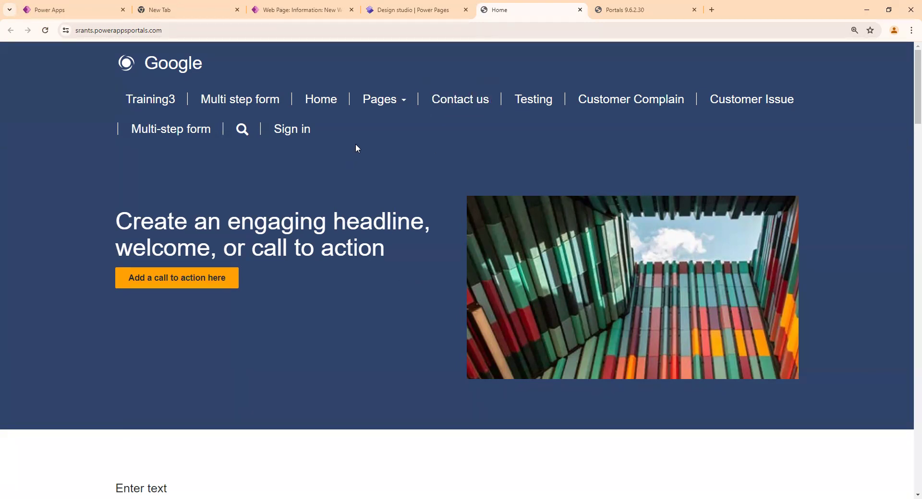
click(469, 112)
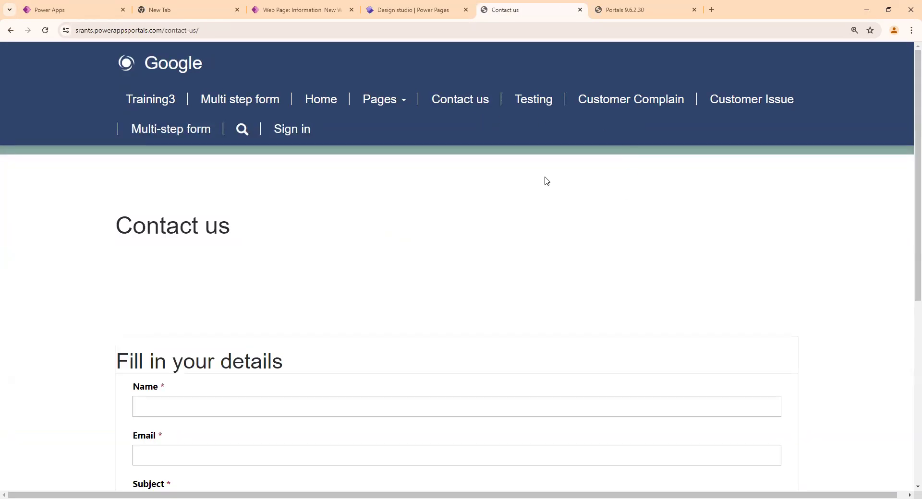
scroll(451, 220, down, 5)
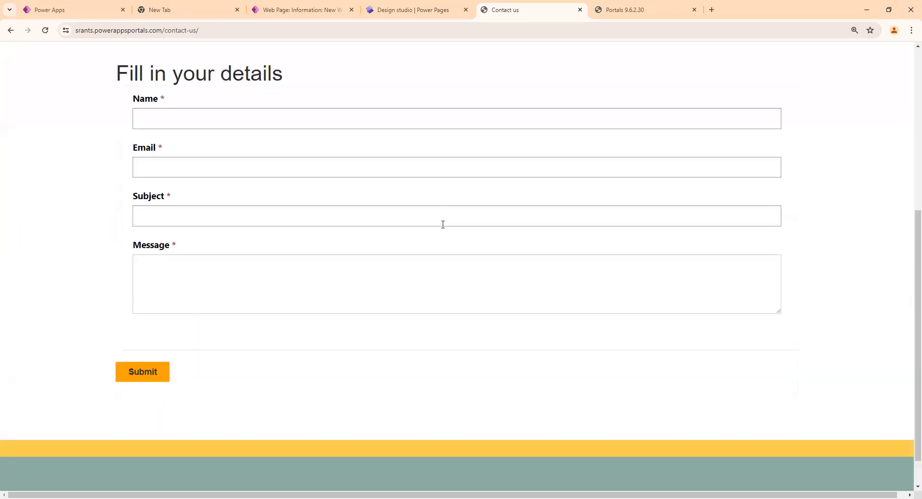
scroll(225, 188, up, 5)
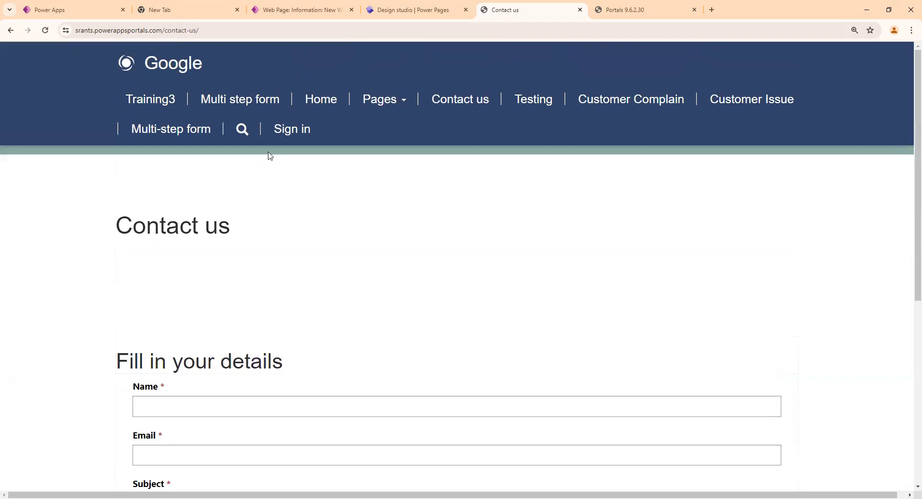
- Return to the new Account web page record and set its Website to Testing - srants
scroll(267, 156, down, 3)
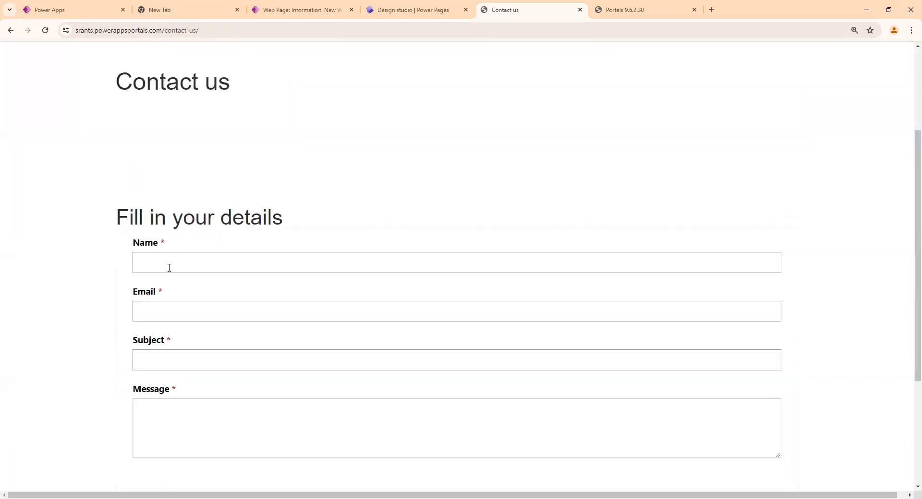
click(380, 9)
click(309, 10)
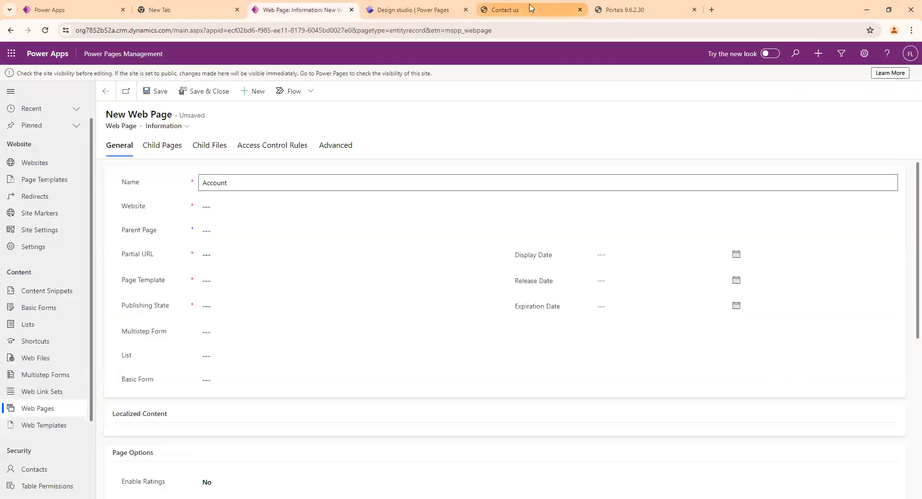
click(189, 181)
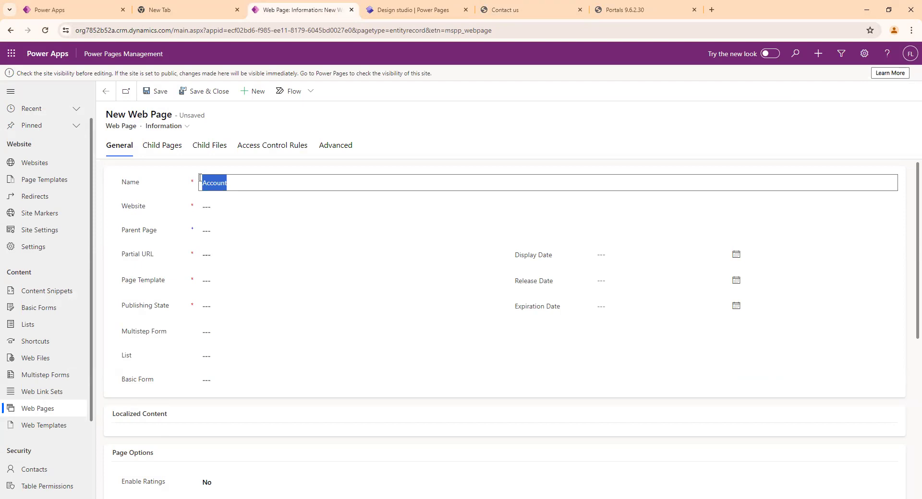
click(221, 201)
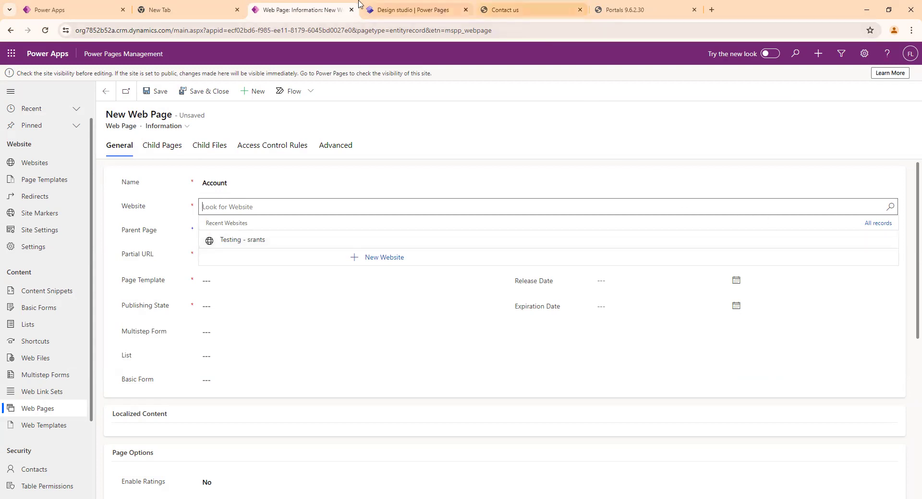
click(890, 209)
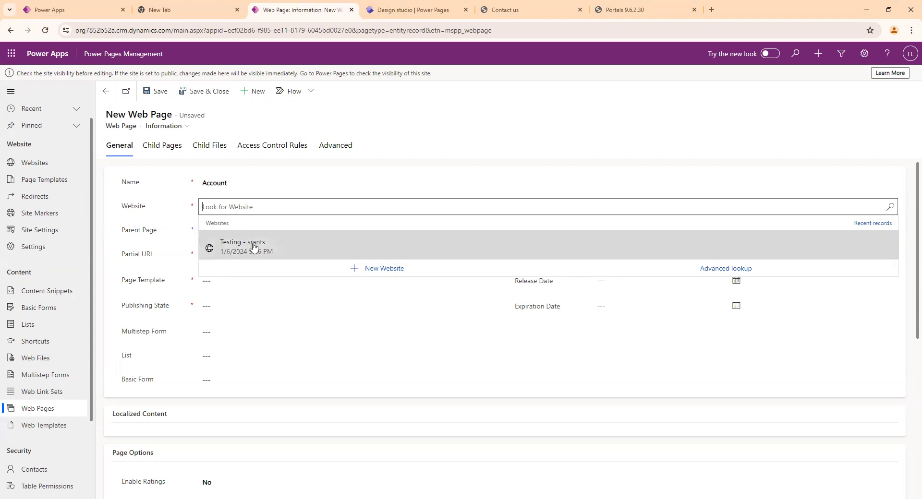
click(229, 248)
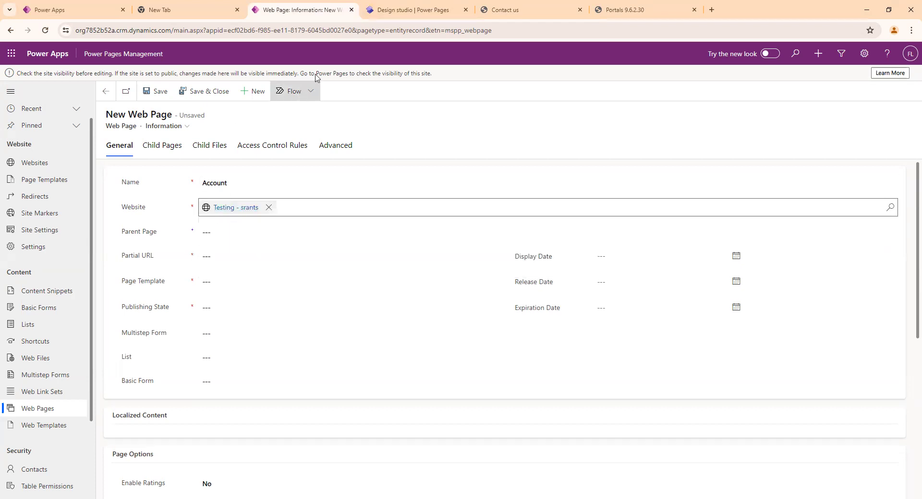
- Examine the record's Parent Page field alongside the live portal's navigation and the subpages listed under Pages
click(226, 232)
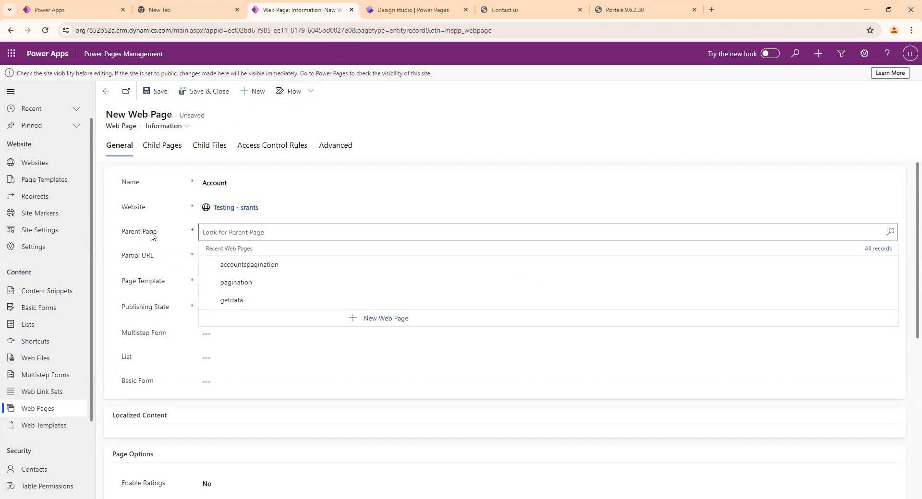
drag(124, 234, 156, 235)
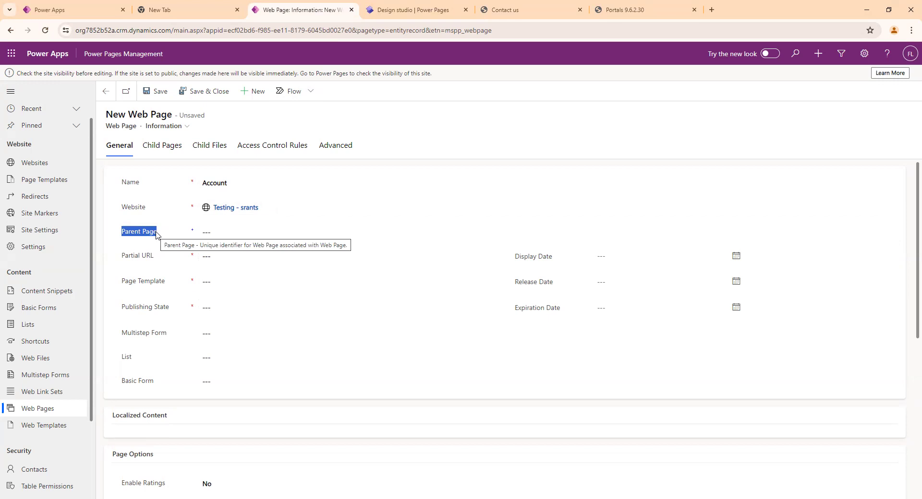
click(504, 10)
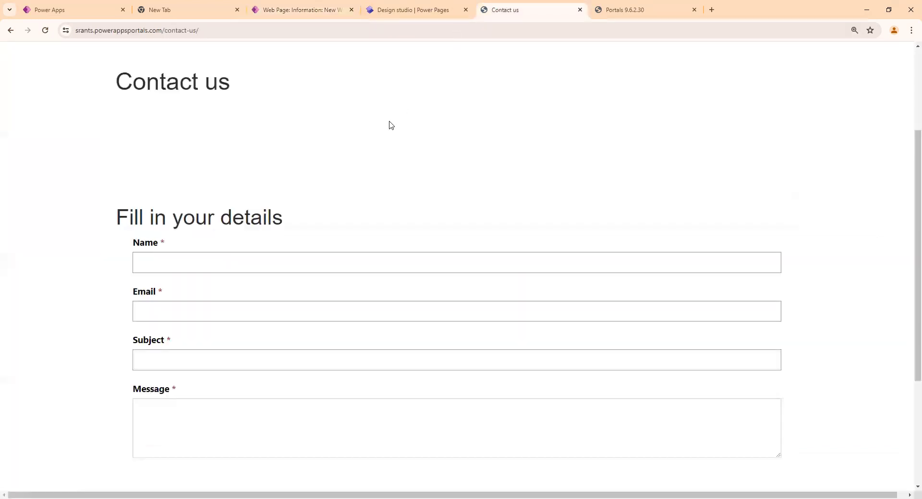
scroll(408, 126, up, 3)
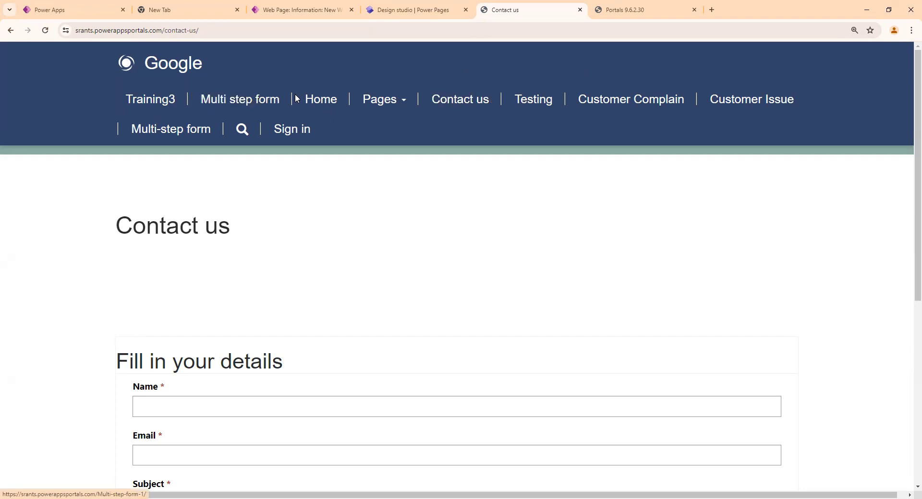
click(403, 103)
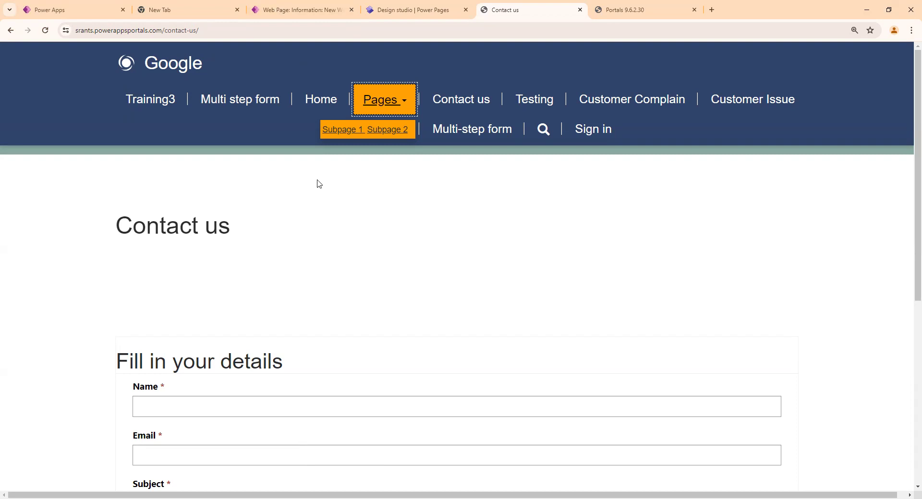
drag(117, 226, 227, 222)
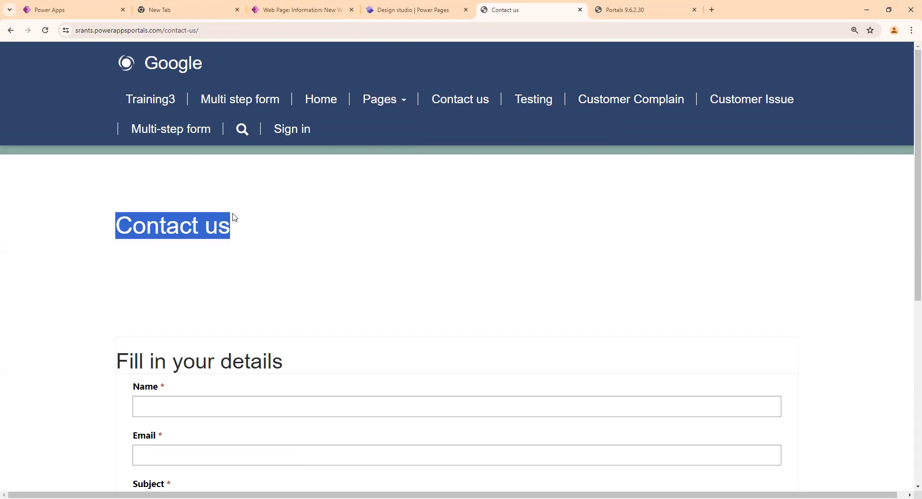
click(233, 215)
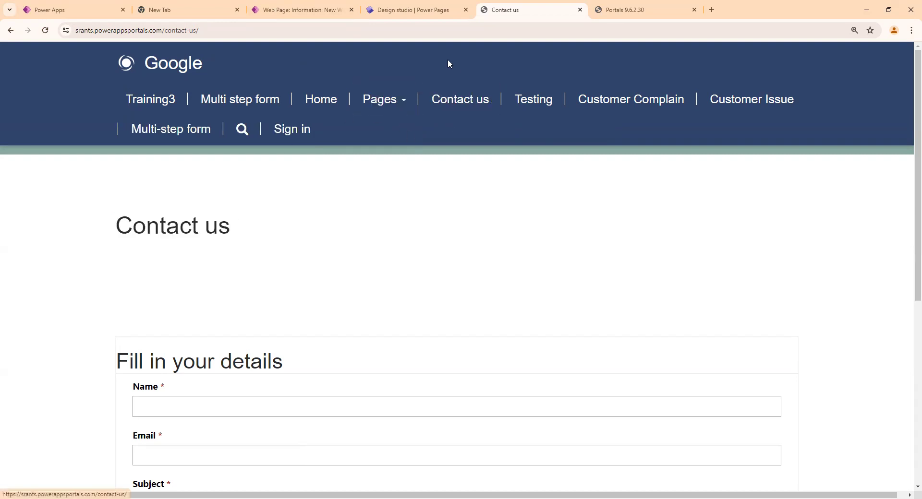
click(300, 10)
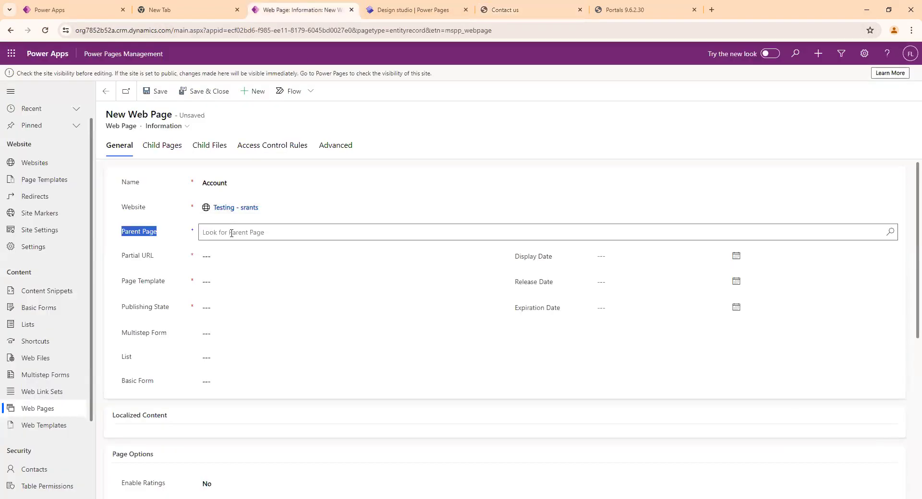
drag(128, 233, 164, 235)
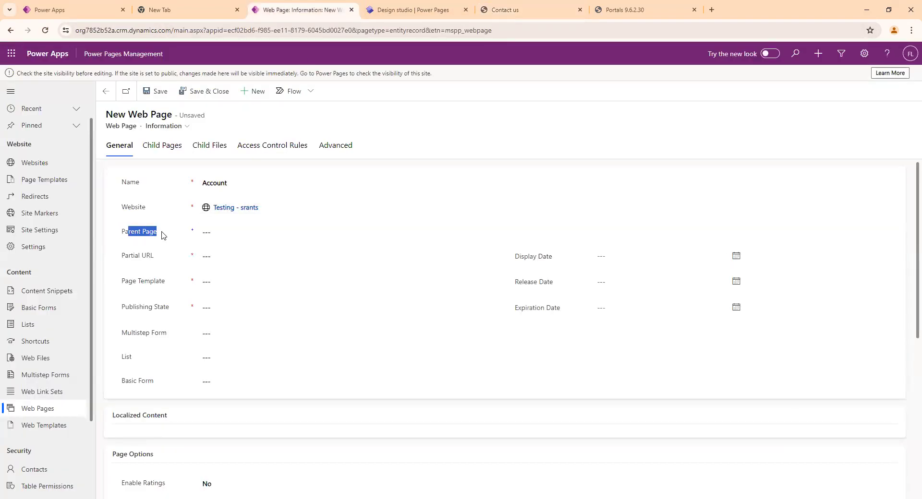
click(417, 5)
click(531, 9)
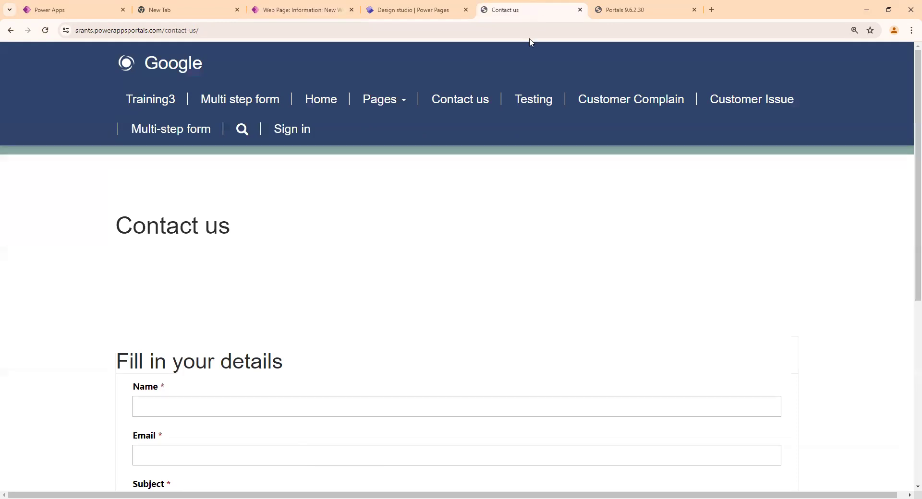
click(401, 102)
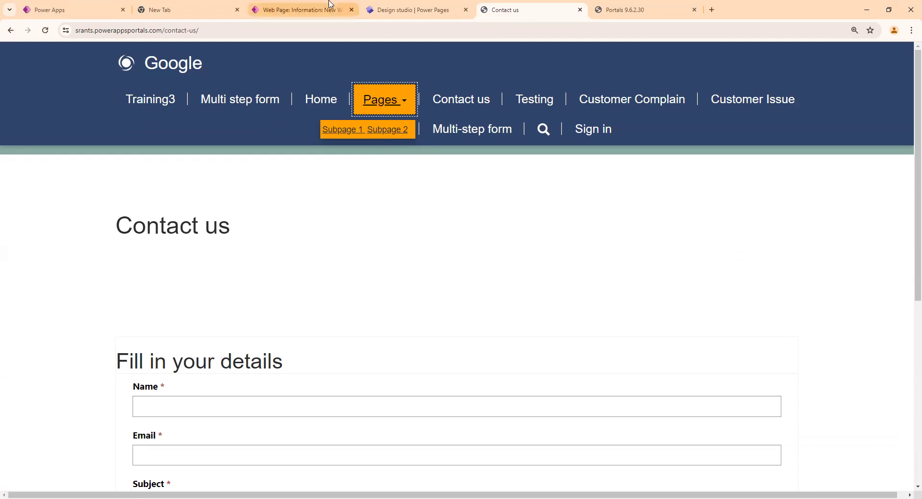
- Return to the new web page record and set its Parent Page to Pages
click(318, 12)
click(253, 233)
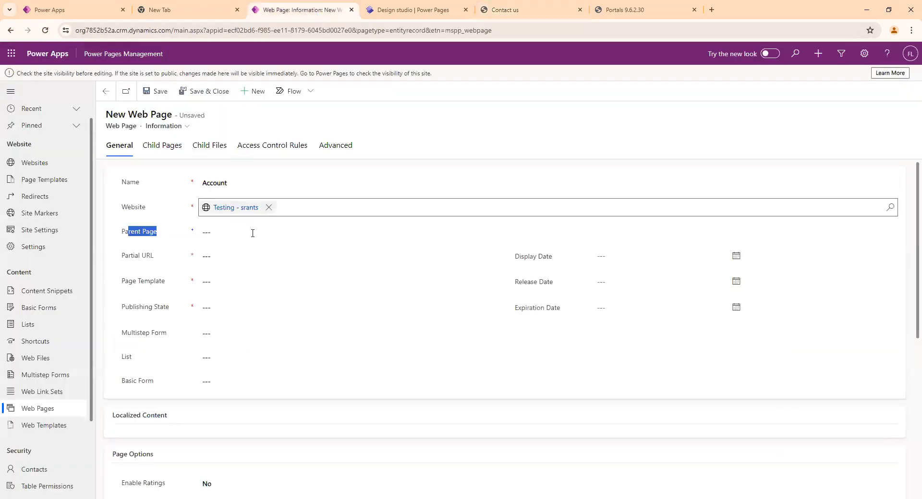
text(page)
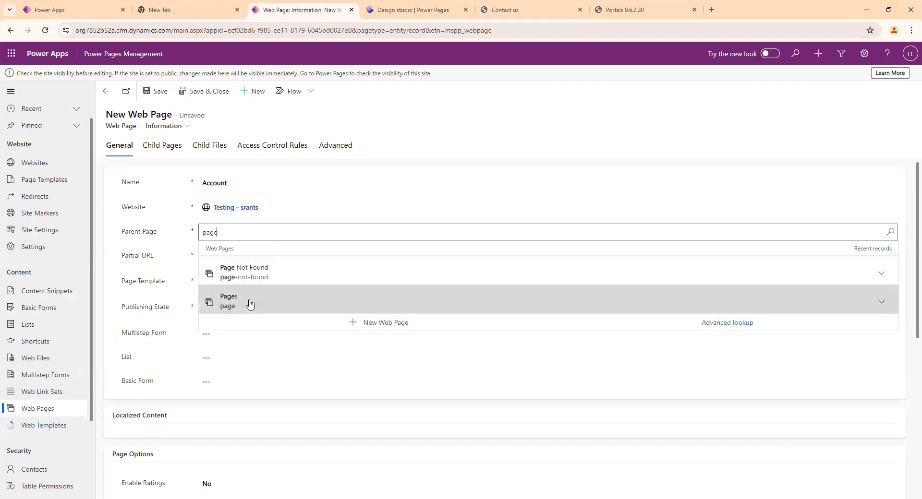
click(250, 306)
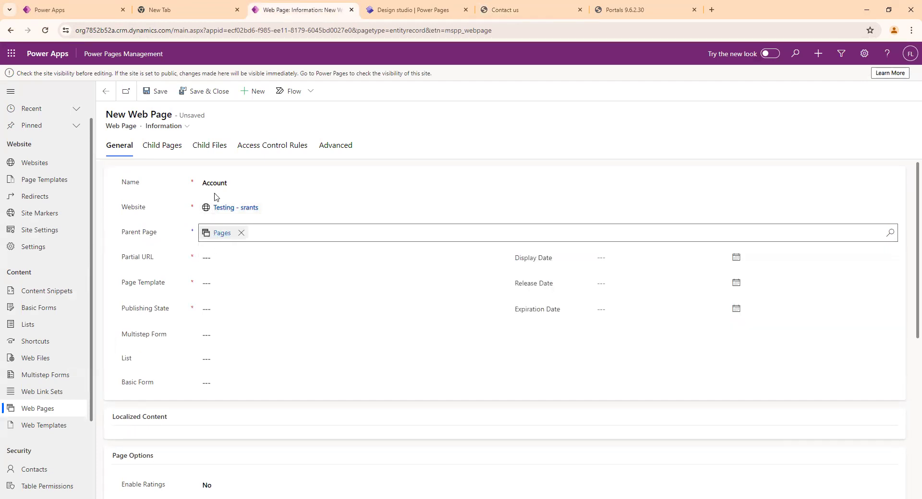
- Check the subpages under Pages on the live portal and change the web page record's name to Sub1
click(241, 183)
drag(241, 183, 176, 184)
click(262, 183)
drag(261, 184, 149, 175)
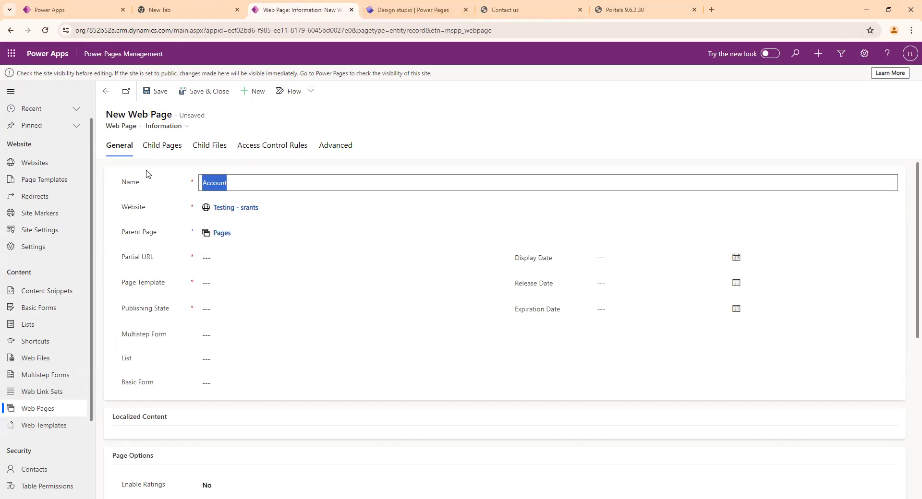
click(504, 10)
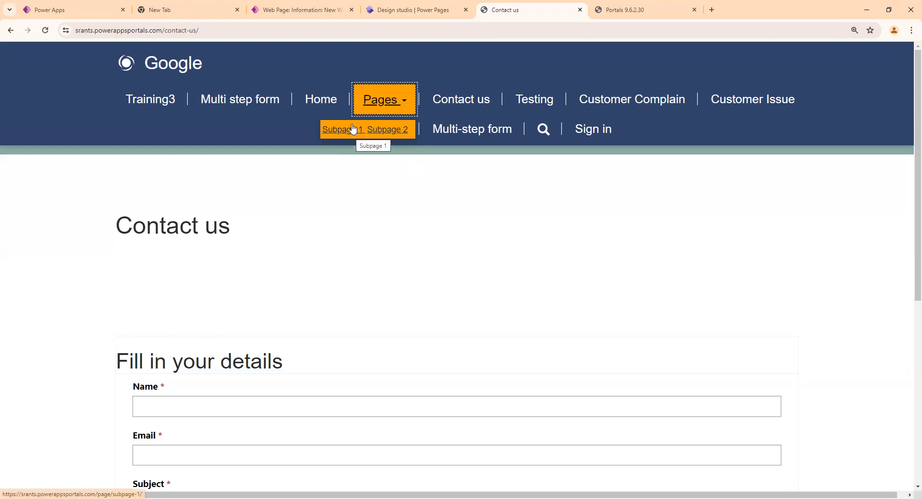
click(292, 12)
text(Sub1)
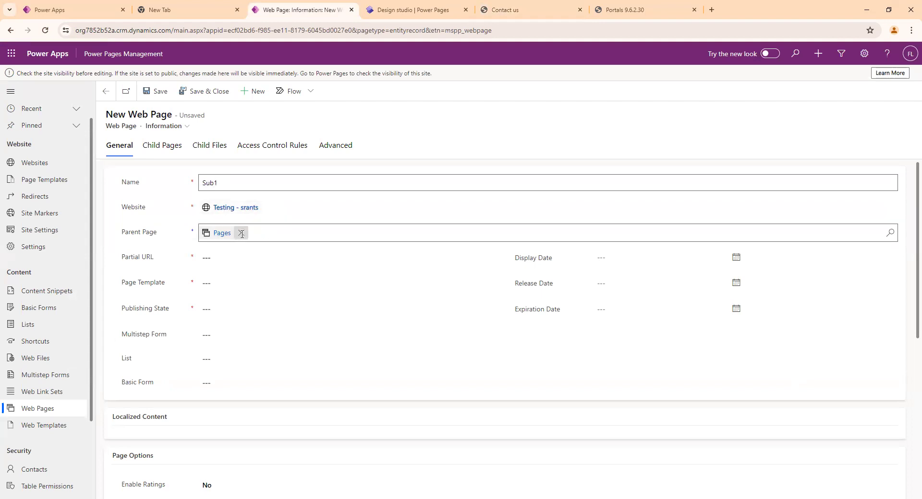
- Clear the Parent Page value and set the record's name back to Account
click(240, 234)
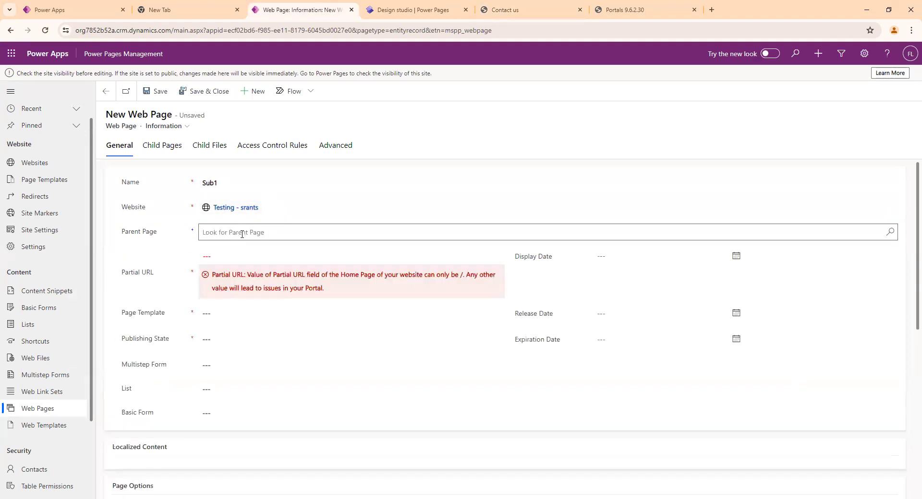
click(224, 179)
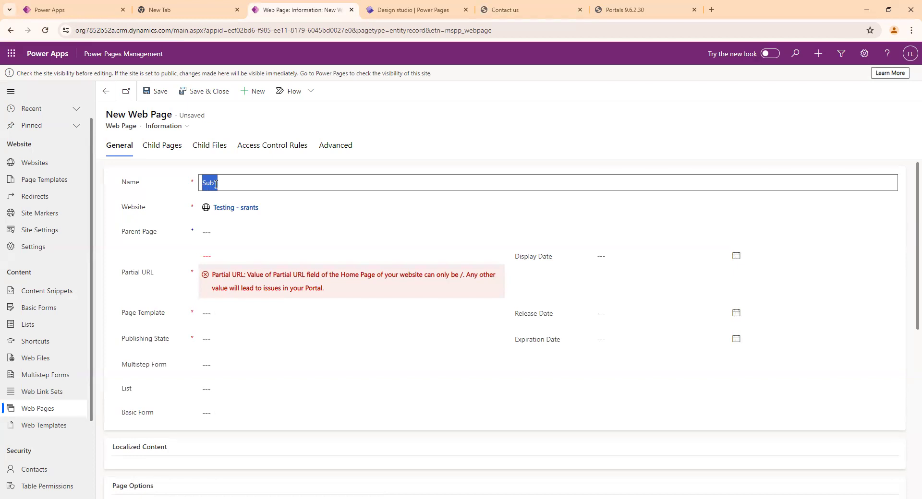
drag(218, 184, 201, 183)
text(Account)
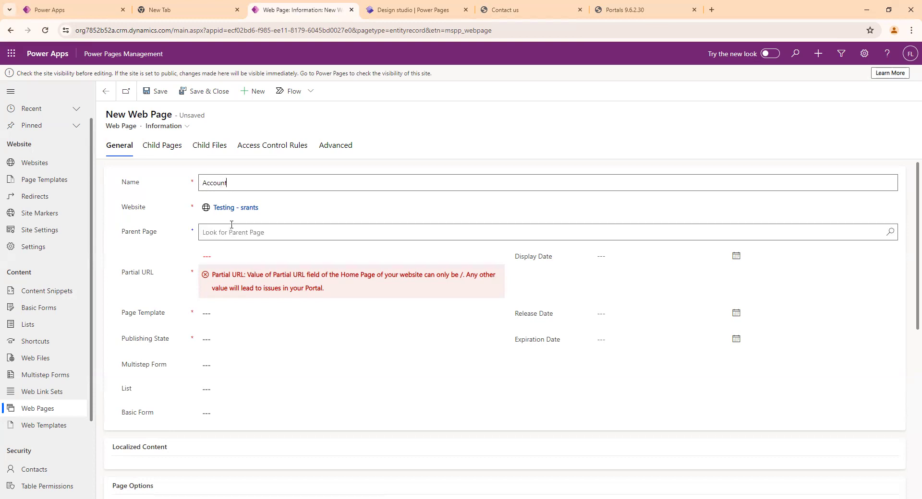
- Search for Home as the parent page and examine the top-level navigation entries on the live portal
click(231, 227)
text(Home)
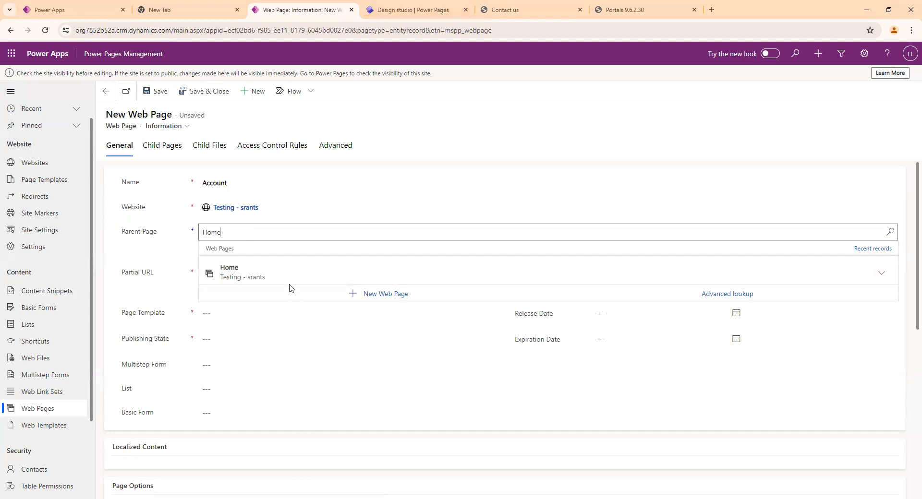
click(242, 181)
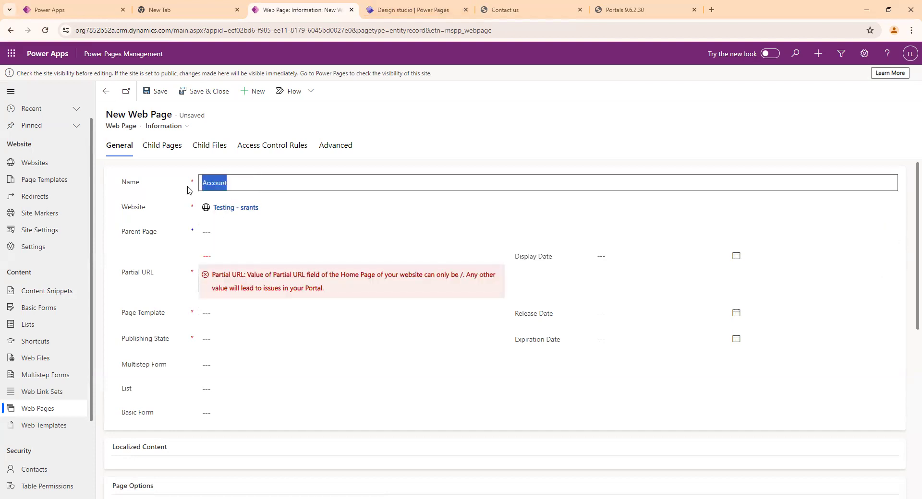
click(460, 4)
click(486, 4)
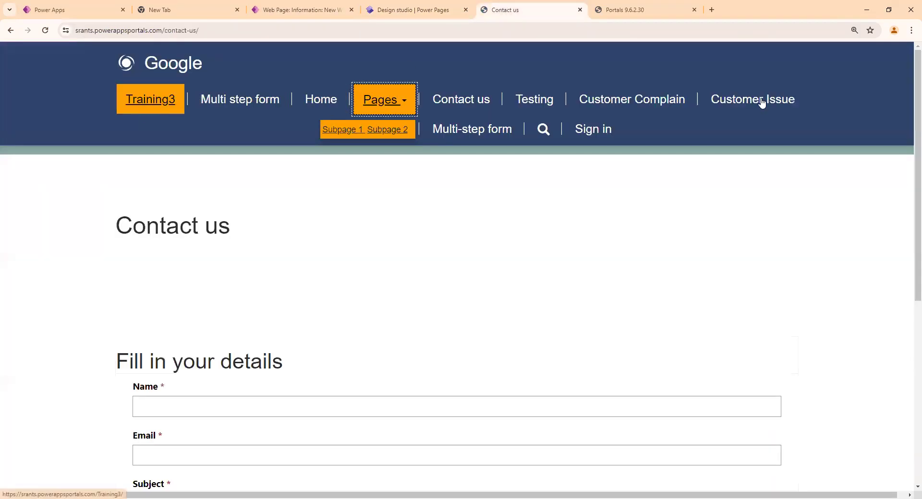
- Return to the Account web page record and set its Parent Page to Home
click(318, 8)
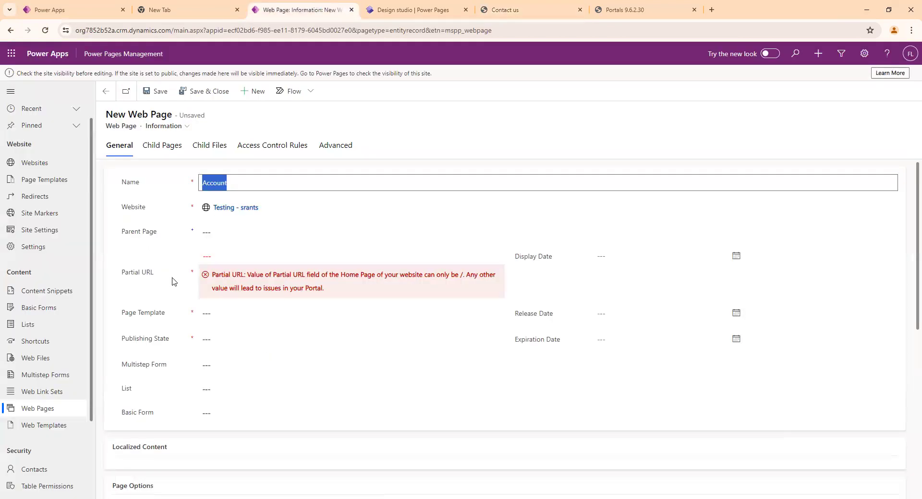
click(208, 234)
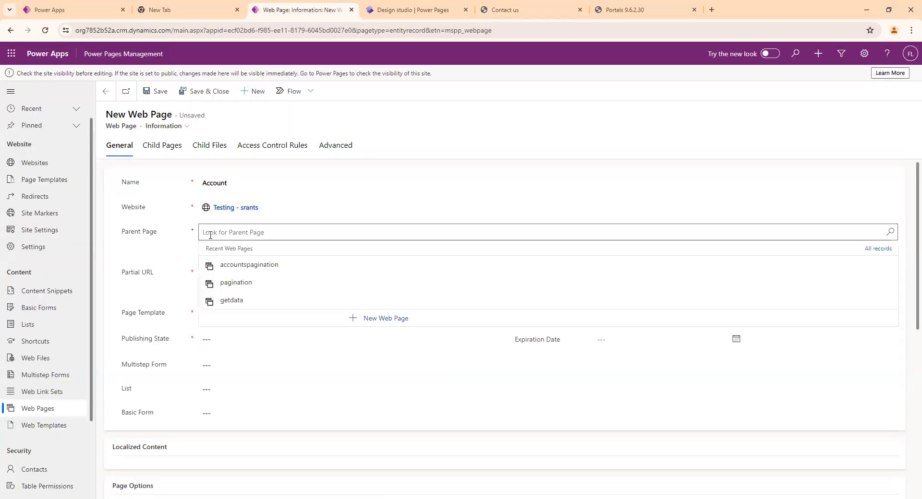
text(Home)
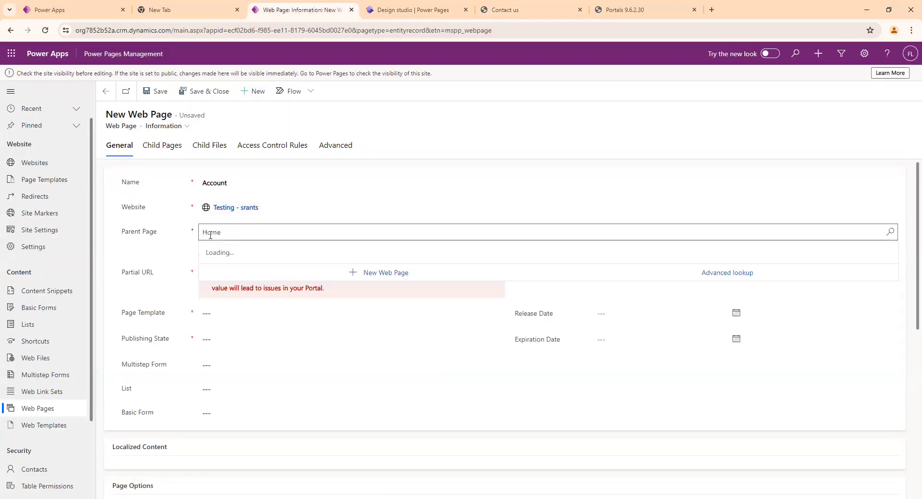
click(278, 276)
- Review the site's main navigation in Design studio and on the live portal, and return to the web page record
click(436, 7)
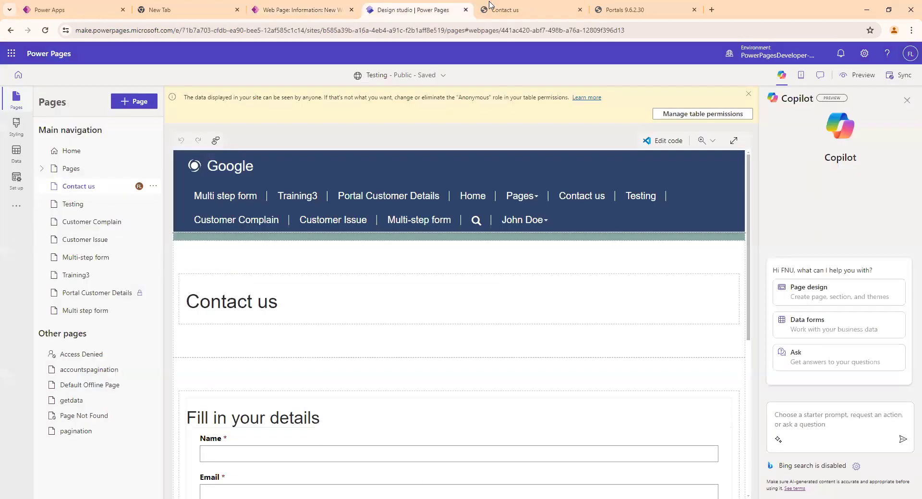
click(499, 9)
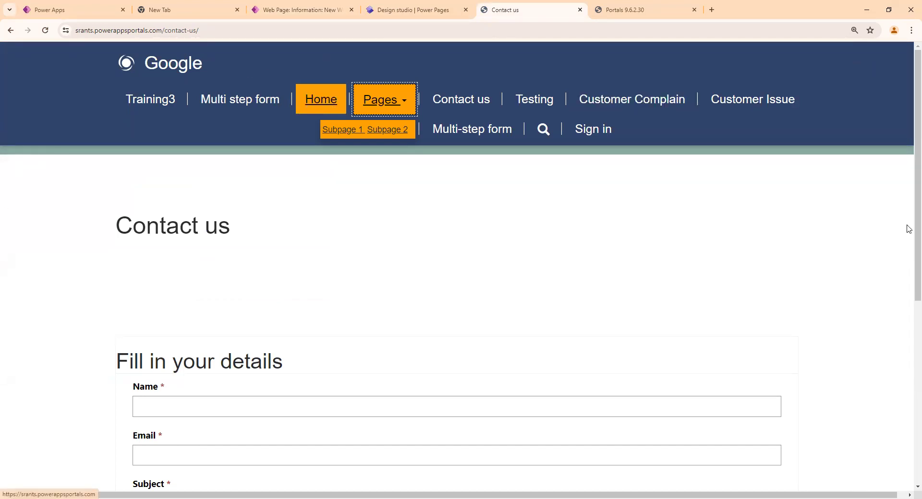
click(271, 11)
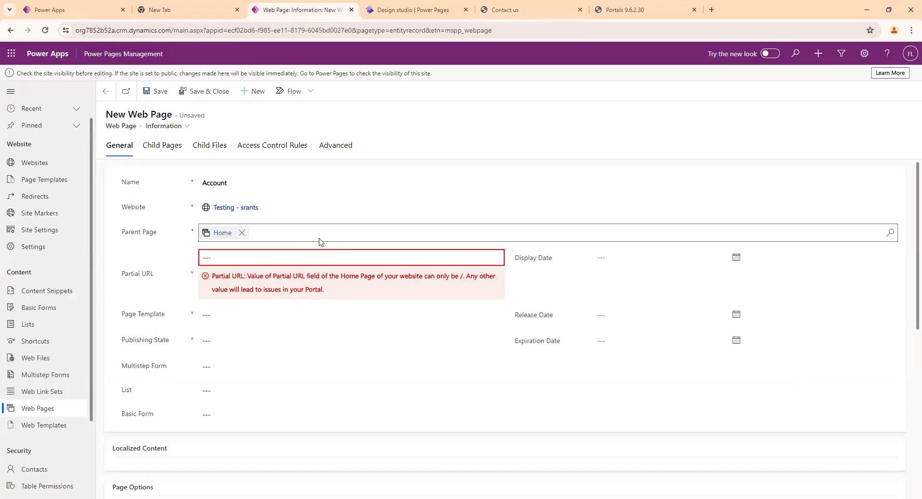
- Inspect the Partial URL field and highlight the base domain in the live Contact us page's address
click(208, 262)
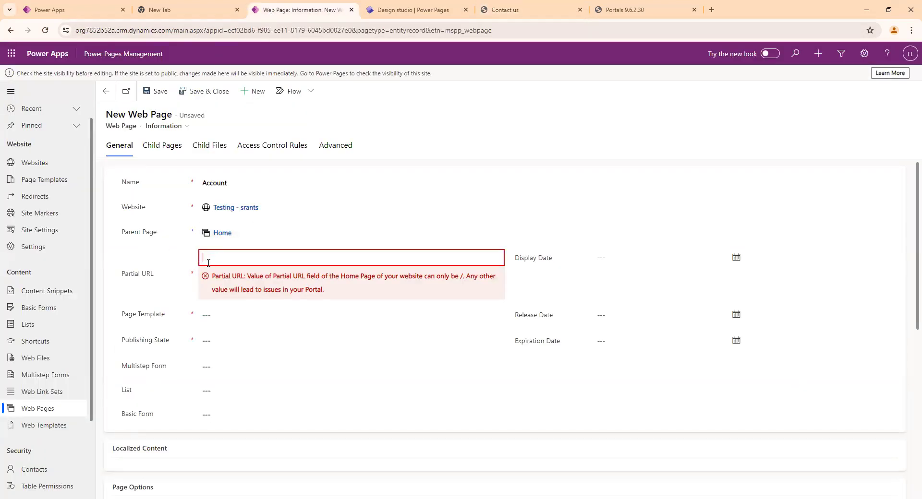
mouse_move(125, 283)
mouse_down()
mouse_move(155, 275)
mouse_move(103, 273)
mouse_move(121, 271)
mouse_up()
click(120, 270)
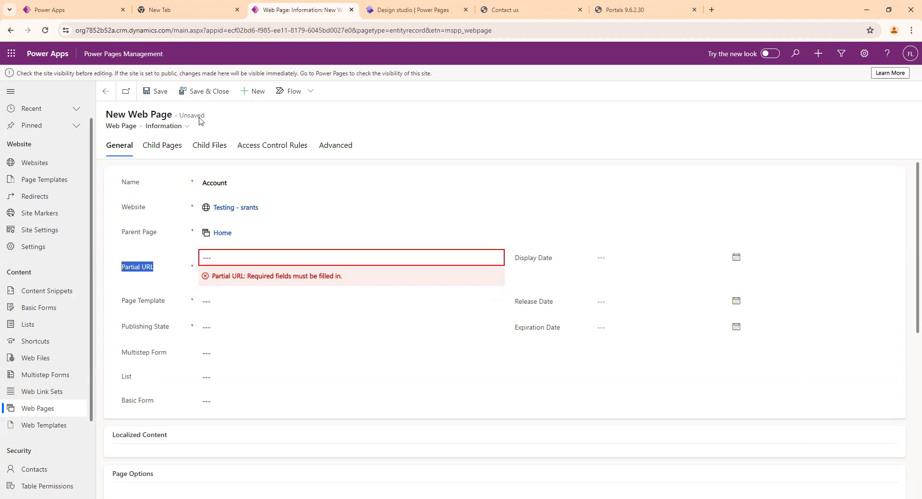
key(ctrl+Tab)
key(ctrl+Tab)
click(172, 31)
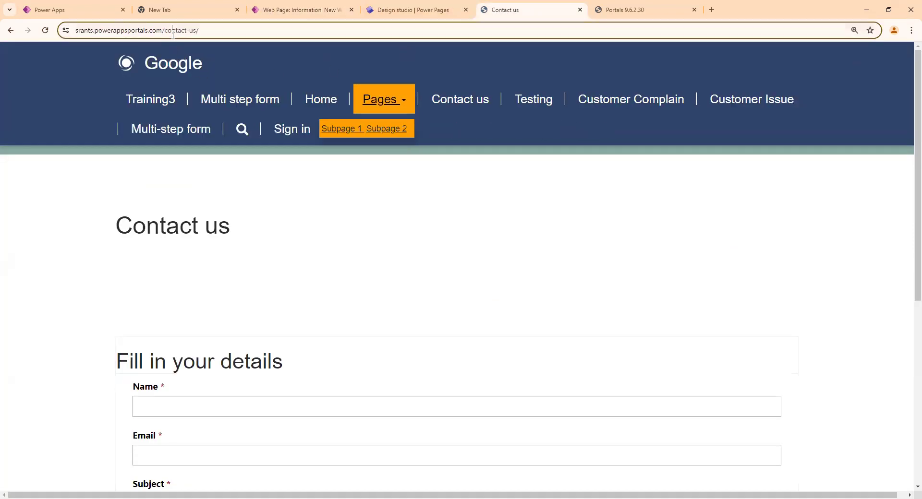
click(172, 30)
drag(183, 30, 70, 25)
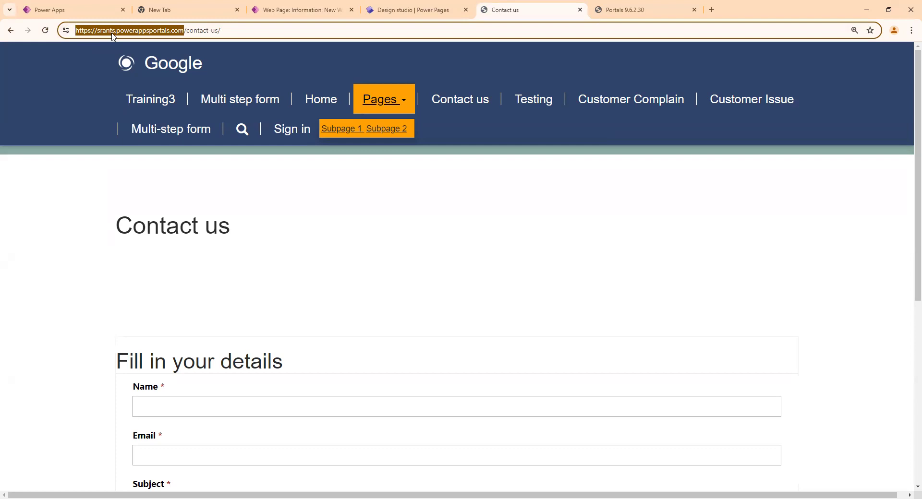
click(185, 31)
drag(185, 30, 73, 32)
click(171, 34)
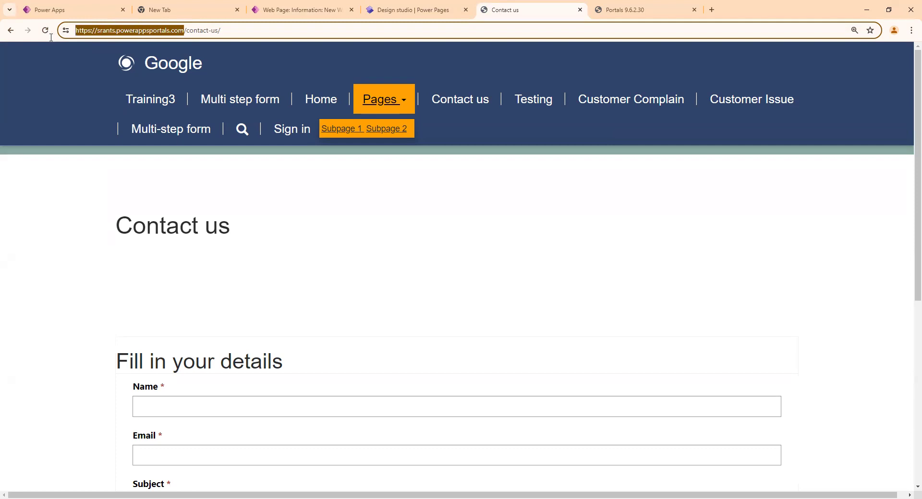
- Highlight the contact-us segment of the live page's address and return to the web page record's Partial URL field
click(187, 29)
drag(187, 27, 218, 31)
click(390, 4)
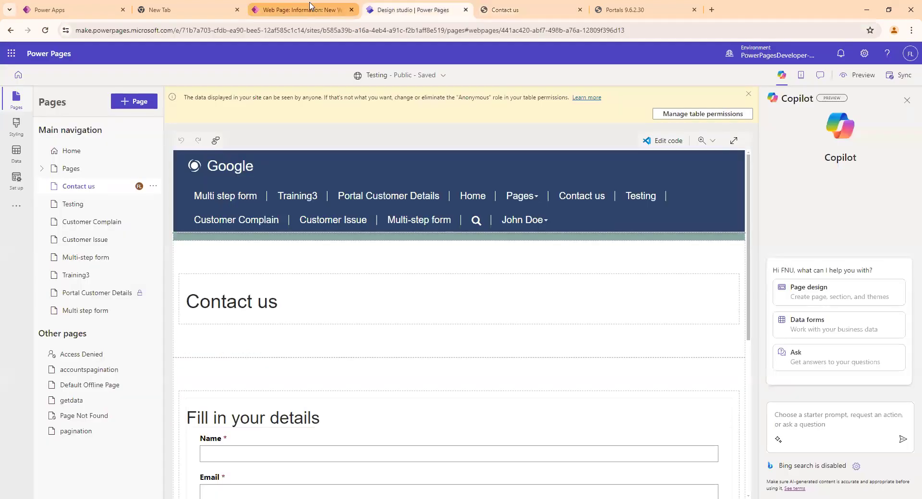
click(505, 10)
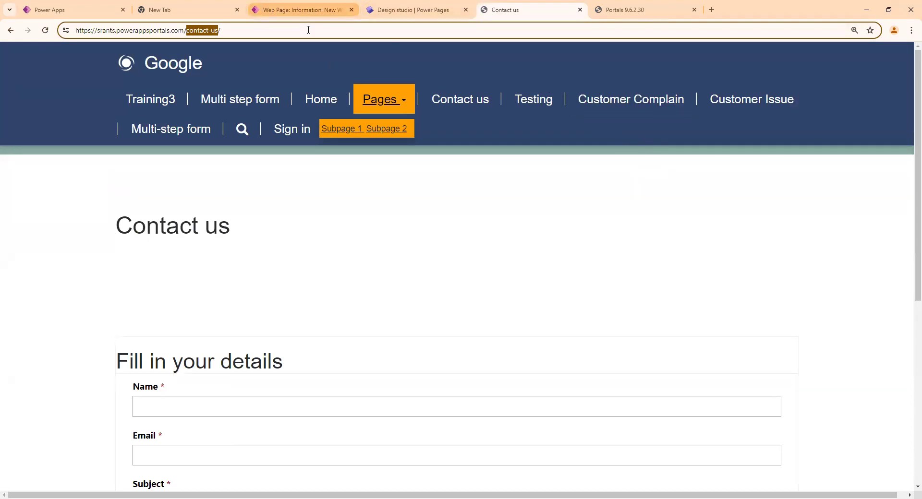
click(277, 15)
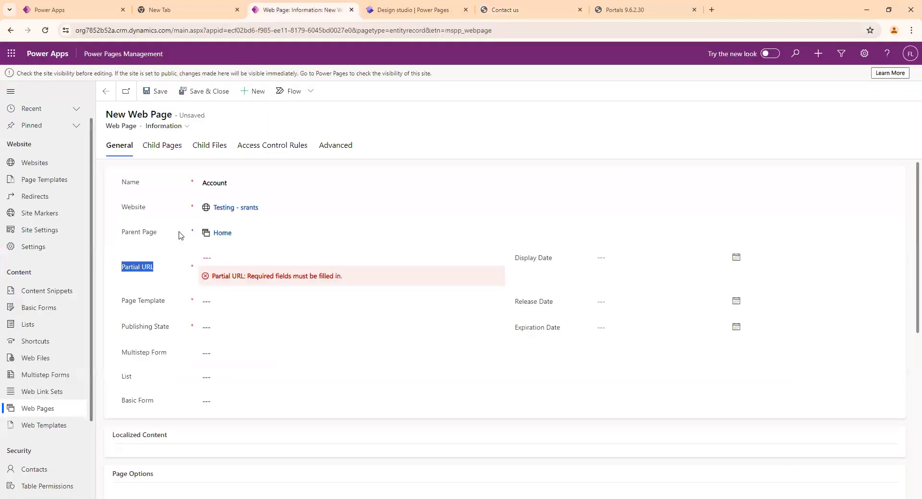
click(230, 262)
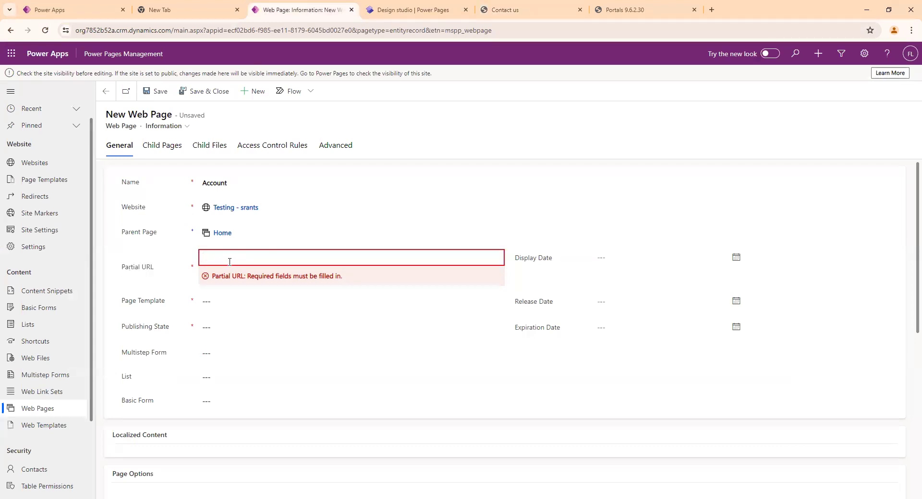
click(137, 275)
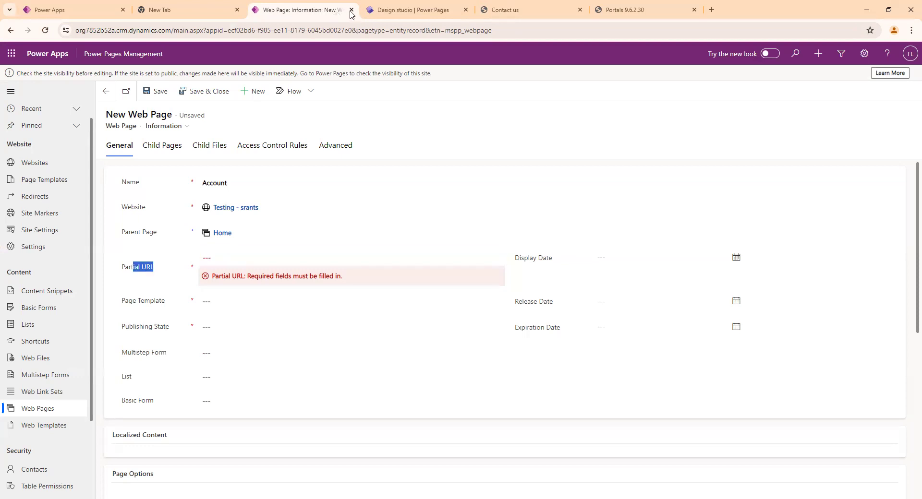
- Re-examine the path following the domain in the live Contact us page's address
click(494, 5)
click(243, 35)
drag(190, 33, 238, 31)
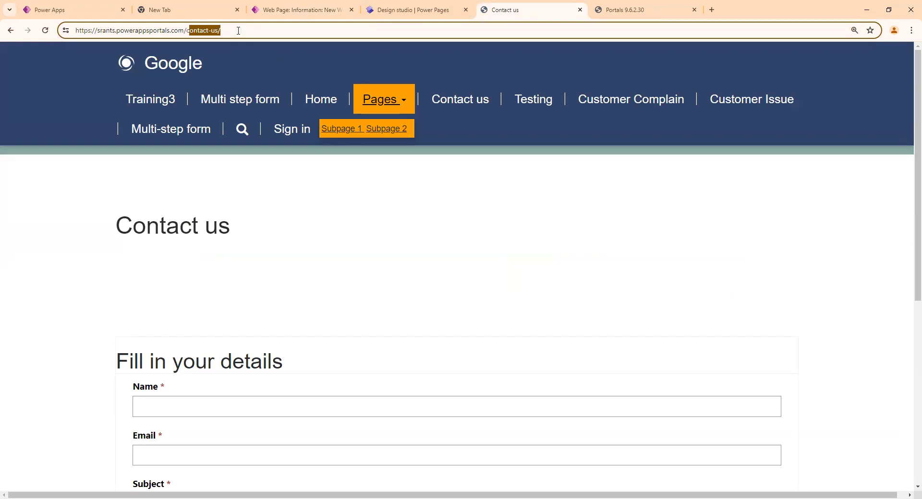
click(232, 33)
drag(219, 33, 194, 33)
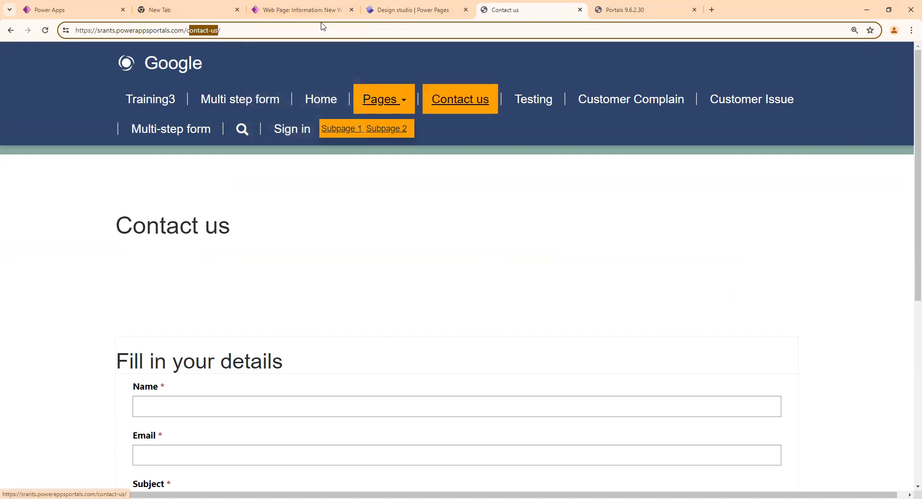
- Return to the Account web page record and set its Partial URL to account13
click(307, 11)
click(221, 264)
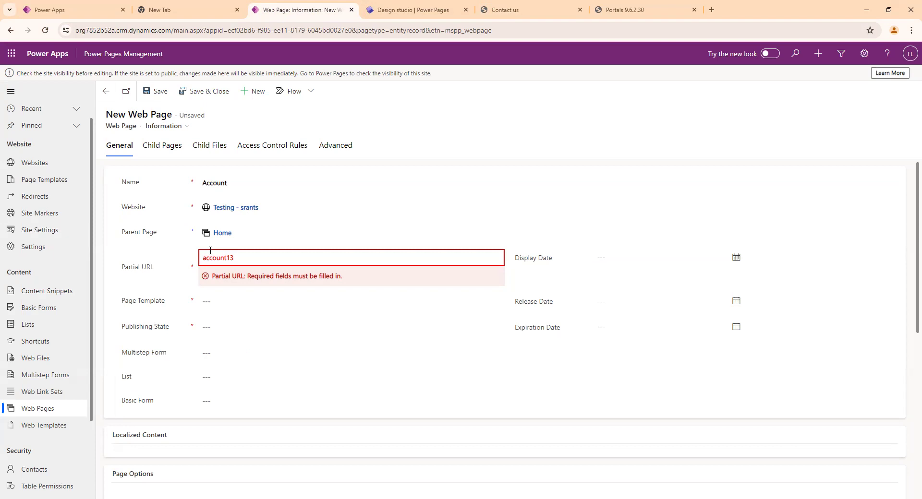
click(177, 252)
drag(268, 258, 163, 261)
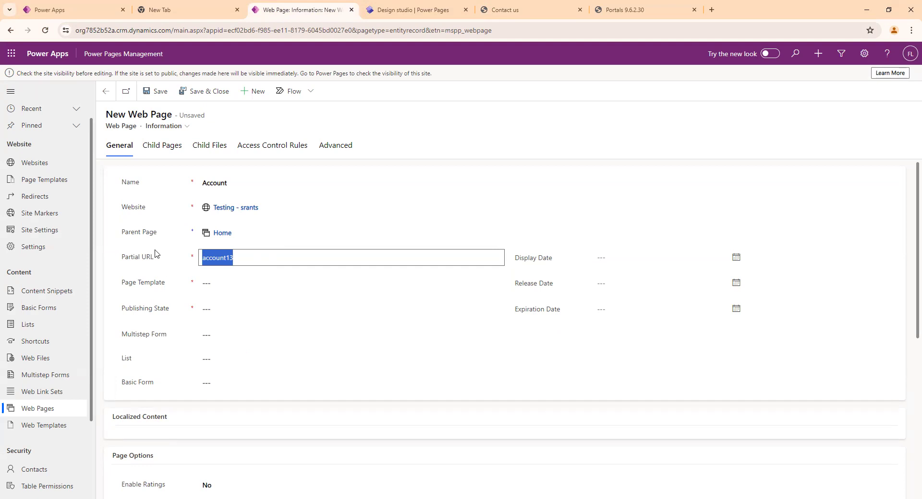
click(190, 292)
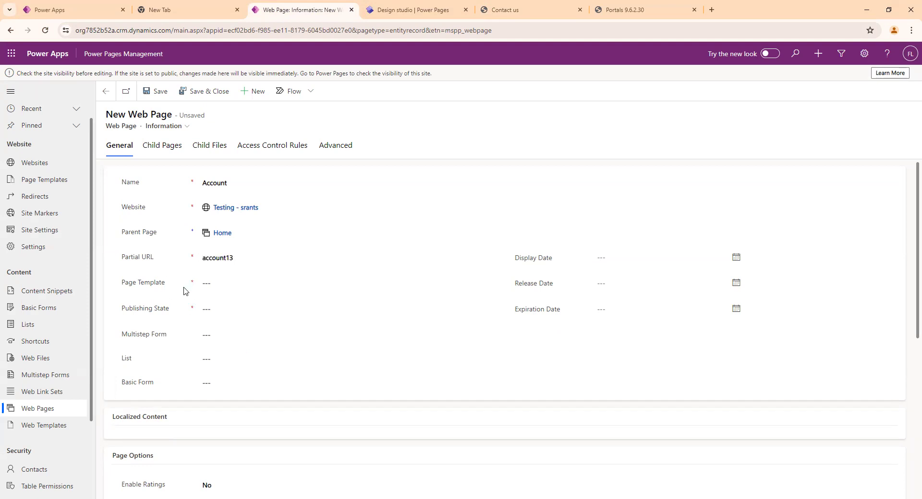
- Examine the existing templates available for the web page record's Page Template field
click(208, 282)
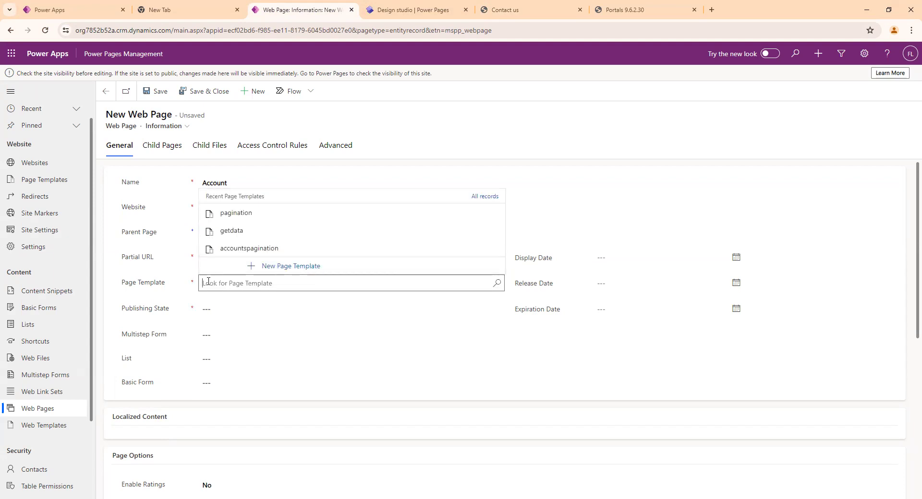
click(187, 297)
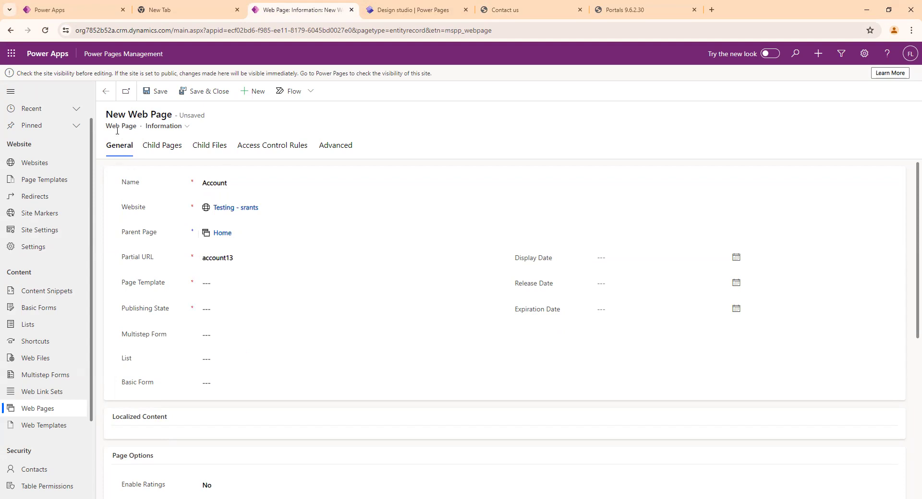
drag(108, 126, 136, 126)
drag(121, 287, 182, 280)
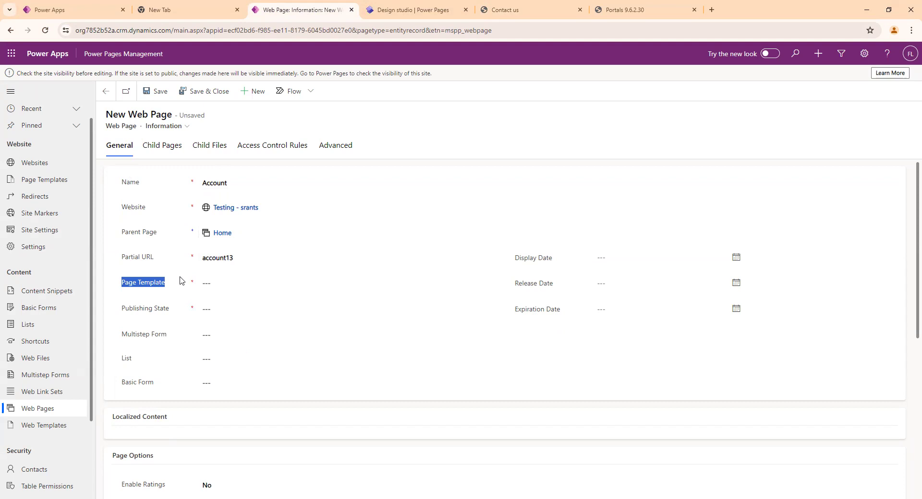
click(220, 282)
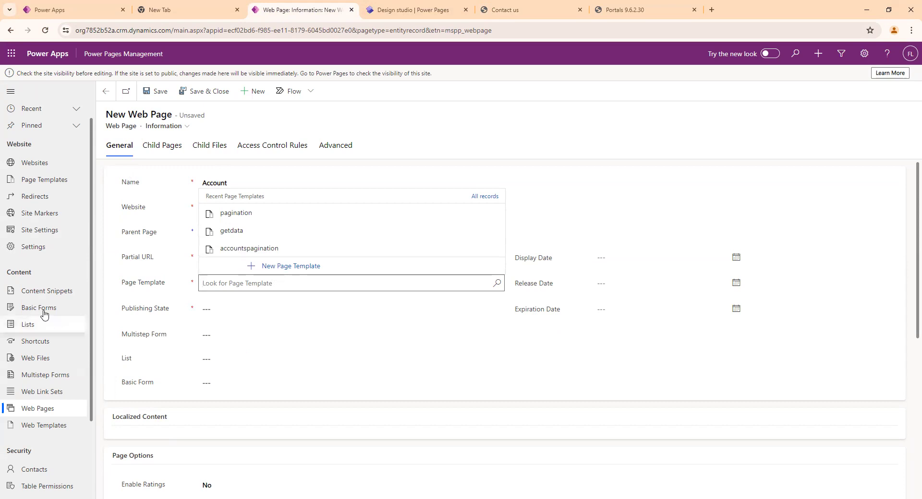
- Go to the Page Templates list, discarding the unsaved Account web page record
drag(68, 184, 13, 183)
click(50, 207)
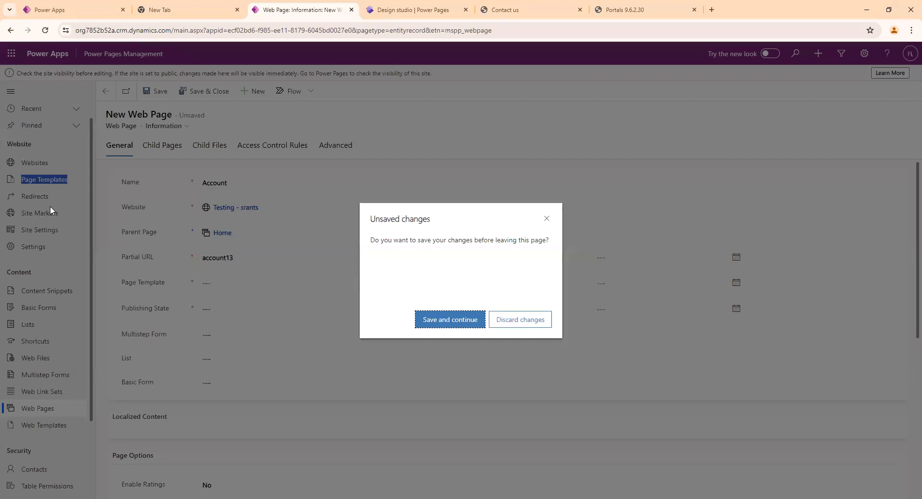
click(520, 319)
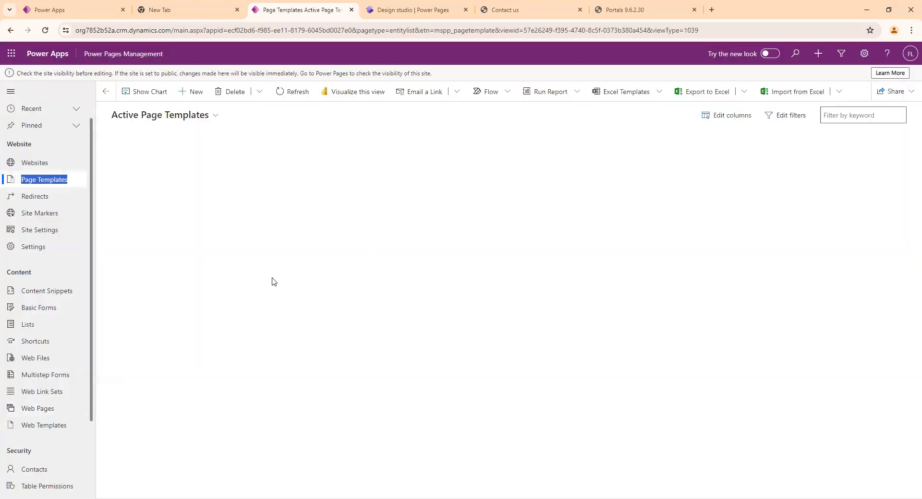
click(30, 181)
- Start a new page template and examine its Type options and the available web templates
click(193, 91)
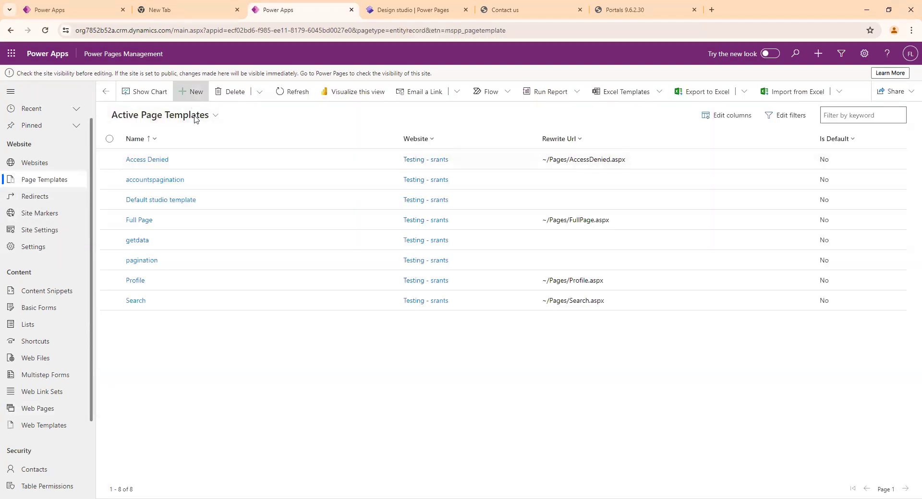
click(236, 189)
click(204, 222)
click(205, 222)
click(228, 242)
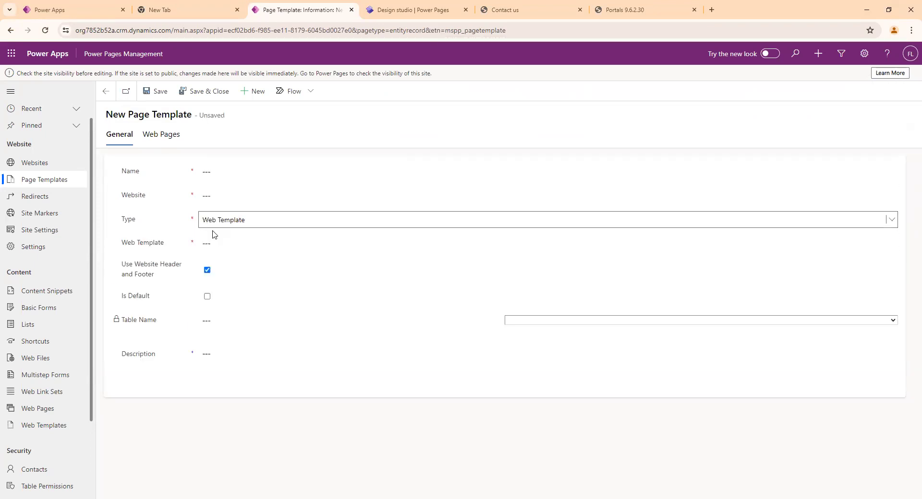
click(253, 222)
click(174, 230)
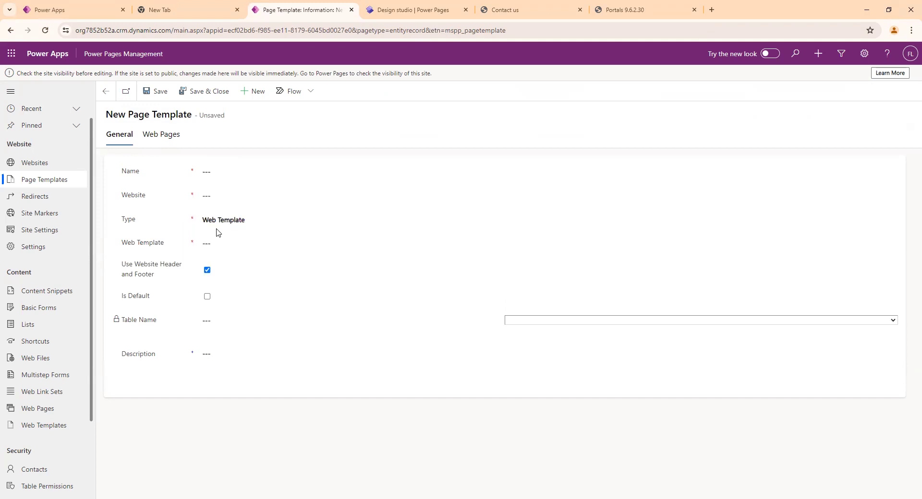
click(222, 242)
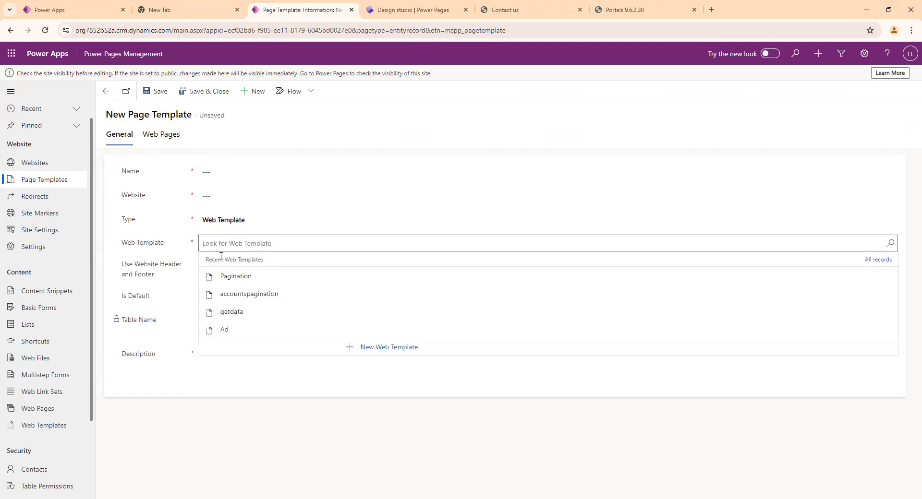
- Go to the Web Templates list, discarding the unsaved page template
scroll(79, 331, down, 1)
drag(74, 379, 22, 384)
click(21, 385)
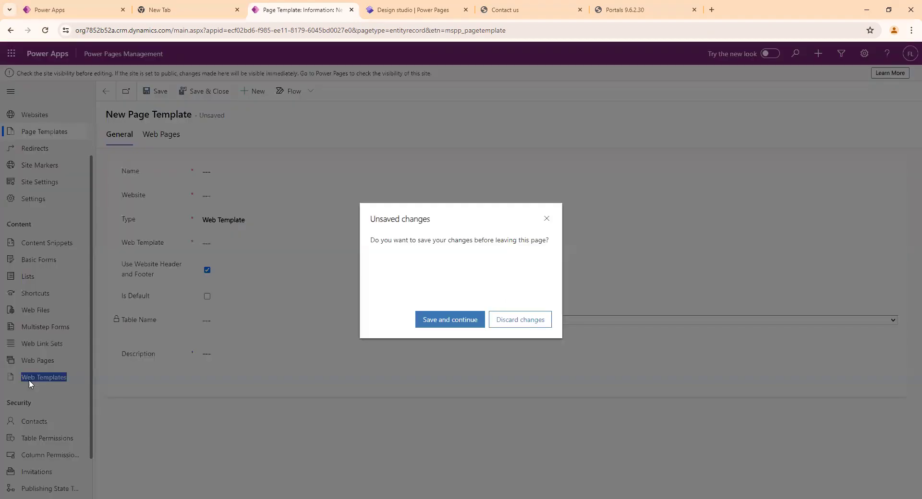
click(507, 325)
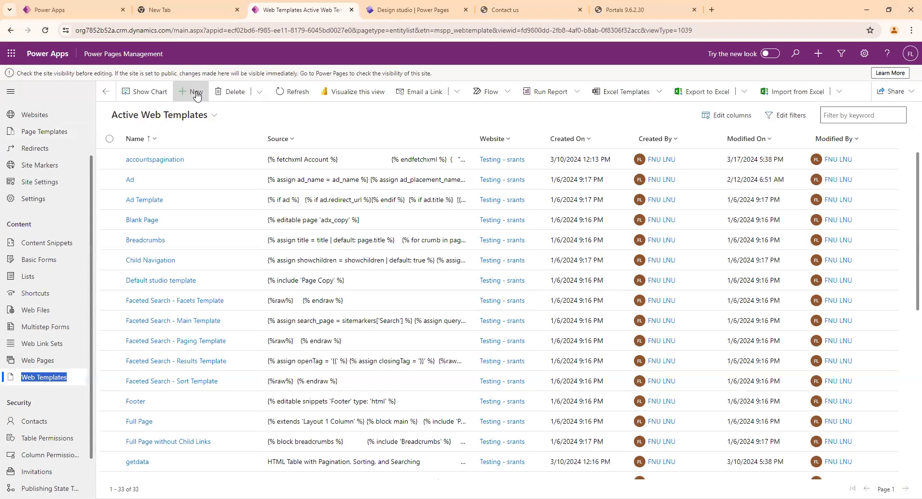
- Create and save a new web template named Account for the website Testing - srants
click(195, 93)
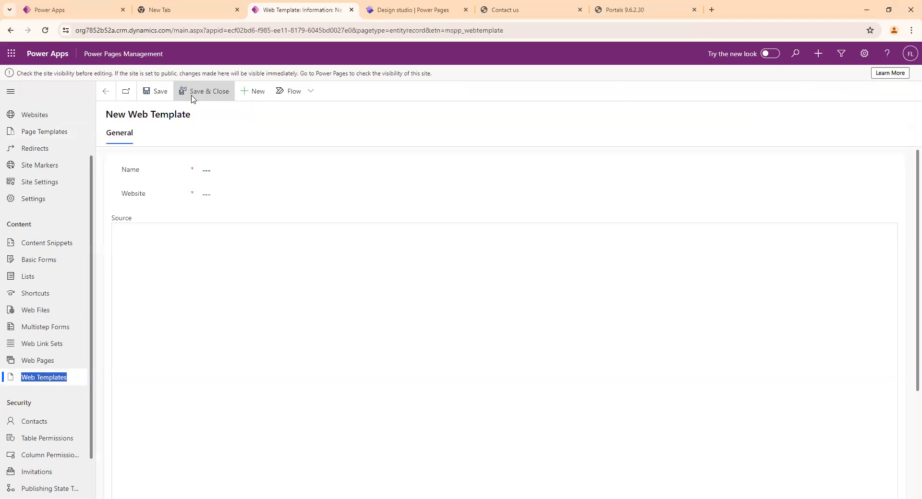
click(210, 167)
text(Account)
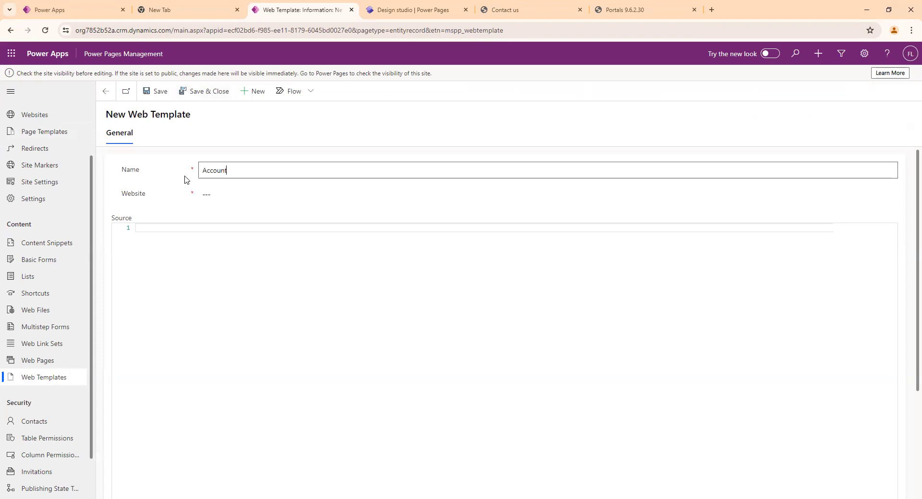
click(218, 194)
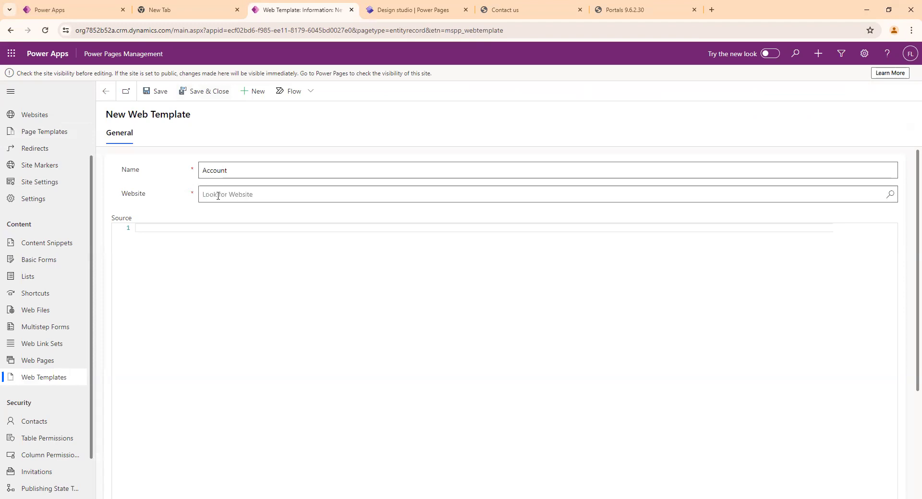
click(249, 233)
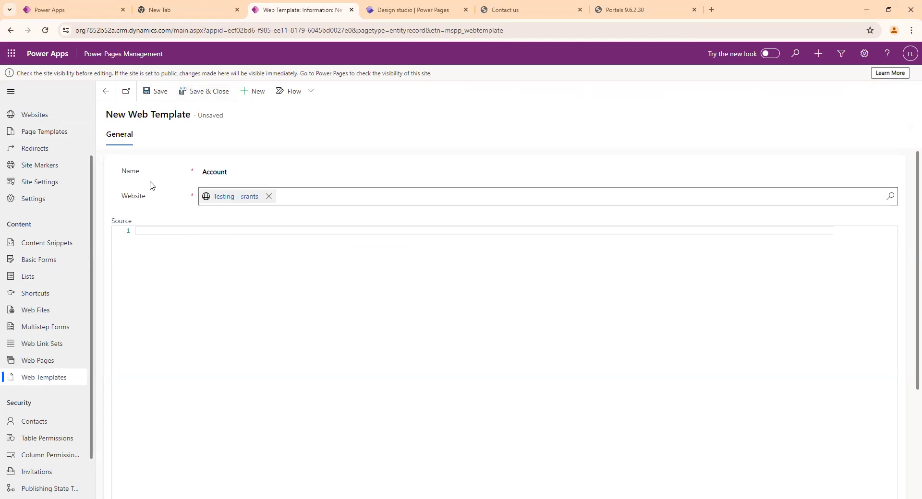
click(154, 92)
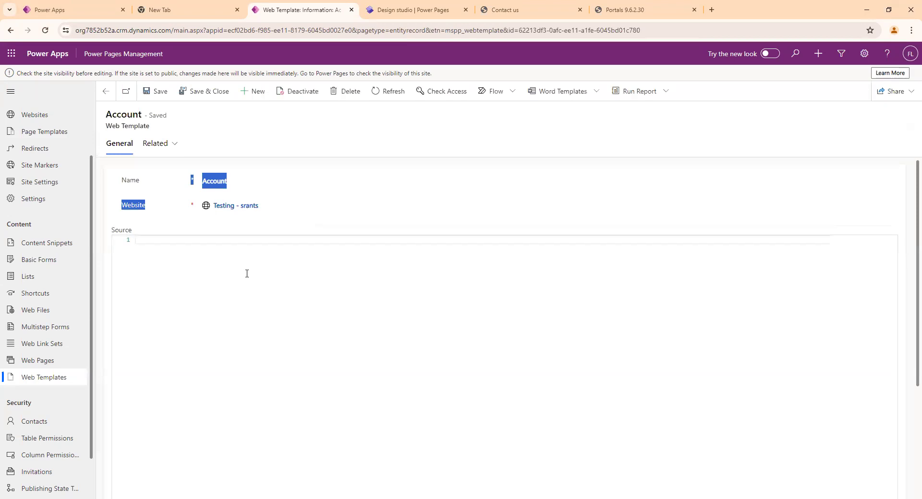
- Open the page templates related to the Account web template
click(178, 152)
click(340, 183)
drag(243, 181, 193, 180)
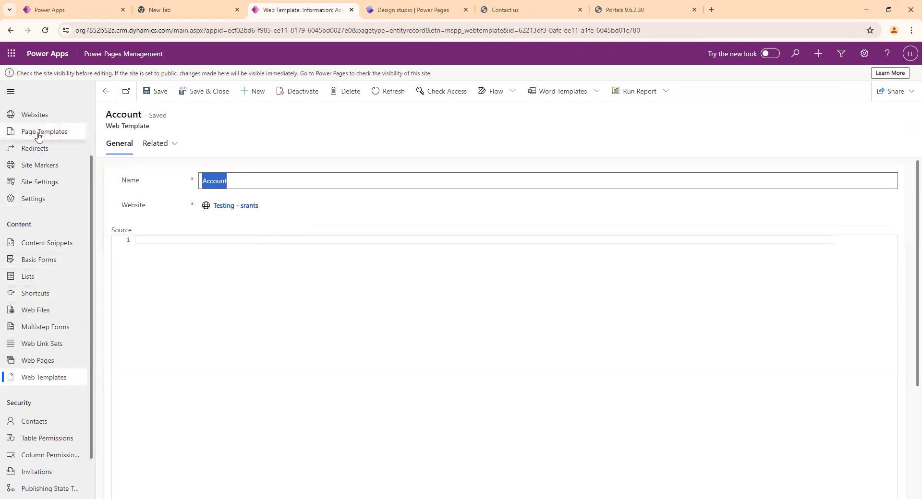
click(157, 146)
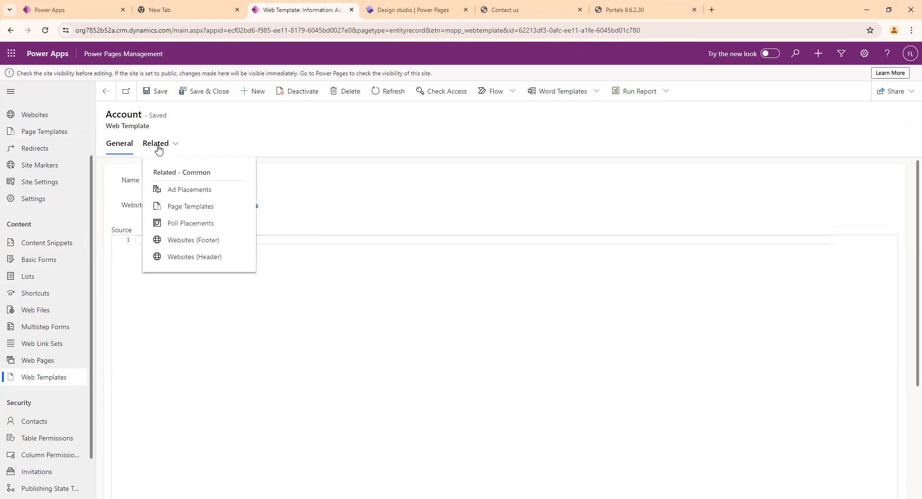
click(174, 211)
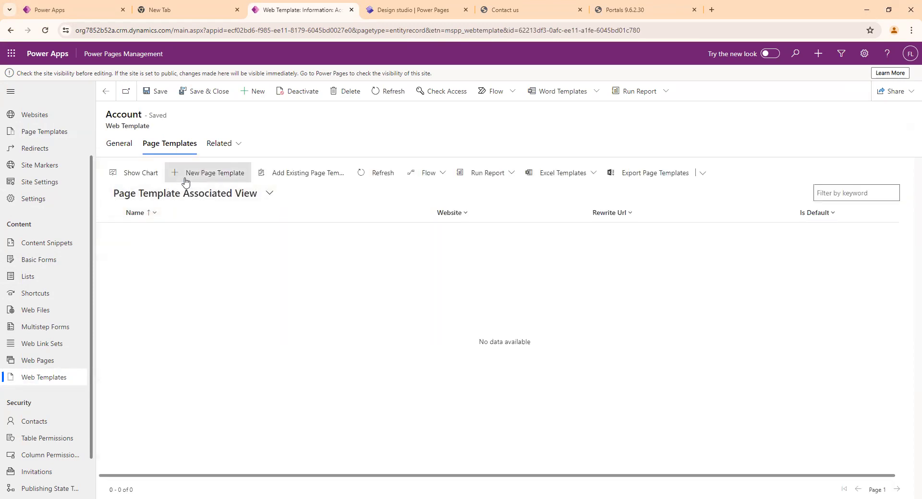
- Start a new page template from the Account web template, naming it Account and assigning the website Testing - srants
click(228, 178)
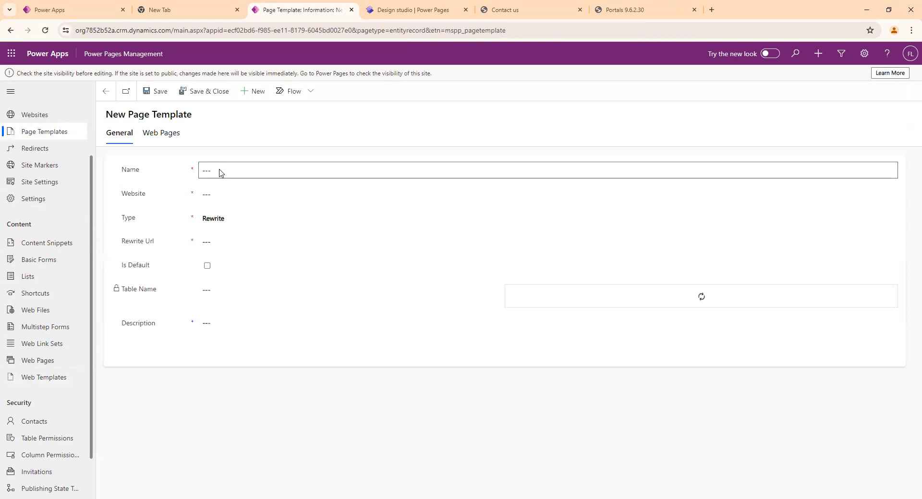
click(212, 171)
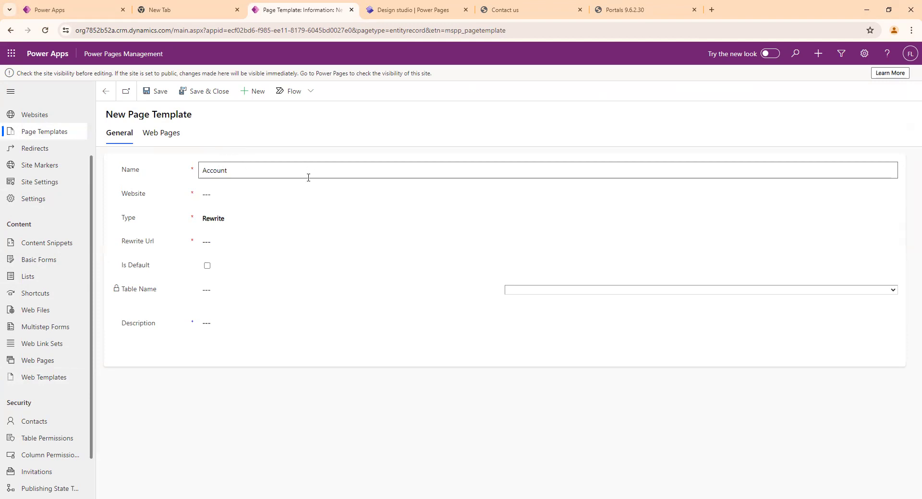
click(299, 200)
click(351, 226)
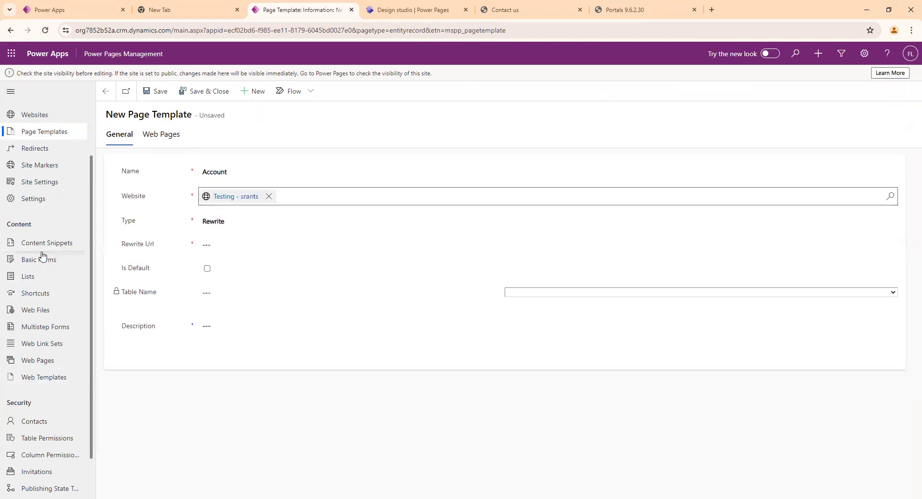
- Set the new page template's type to Web Template, keeping the website header and footer enabled, and save it
click(39, 260)
click(547, 218)
click(145, 243)
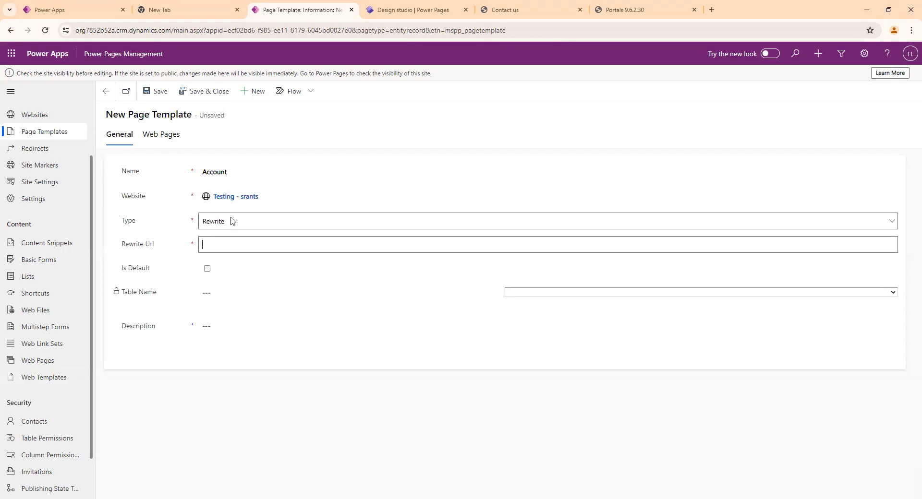
click(231, 223)
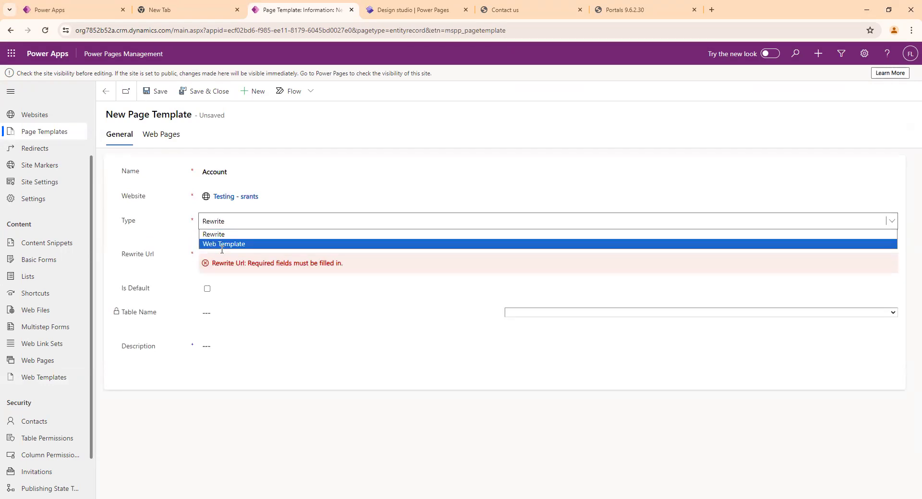
click(223, 225)
click(222, 225)
click(226, 245)
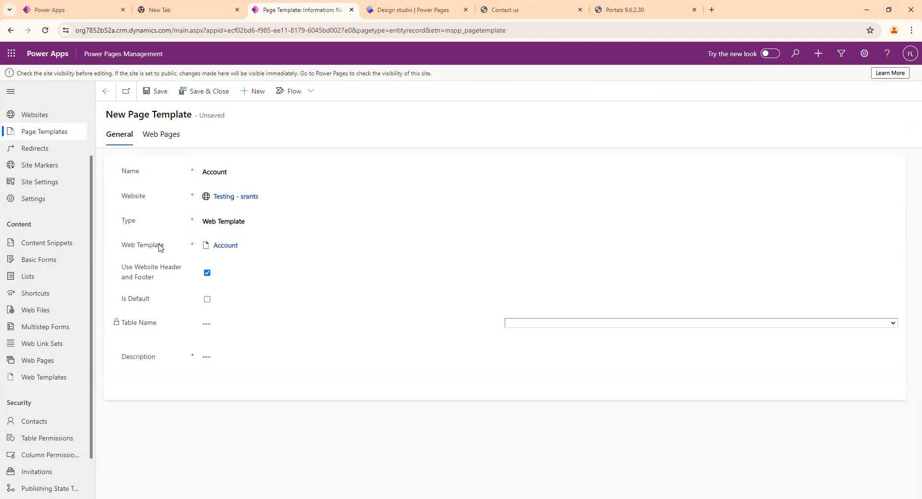
drag(123, 245, 159, 247)
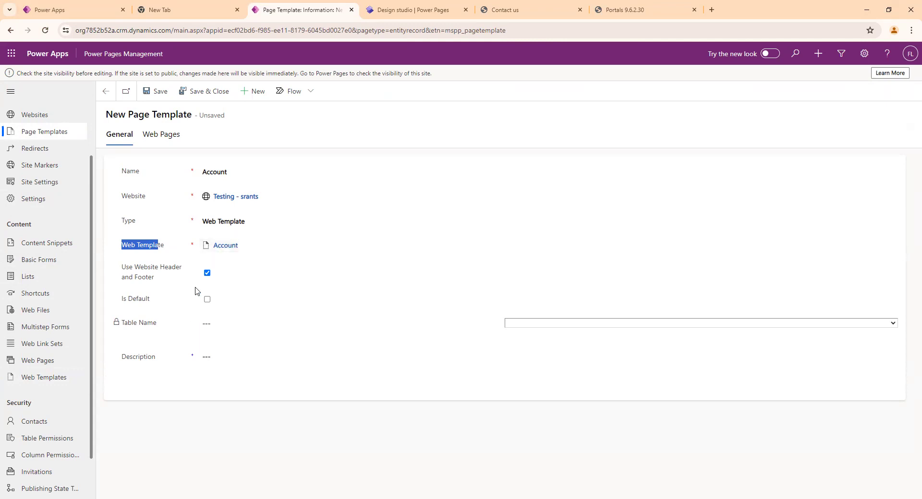
drag(124, 272, 142, 262)
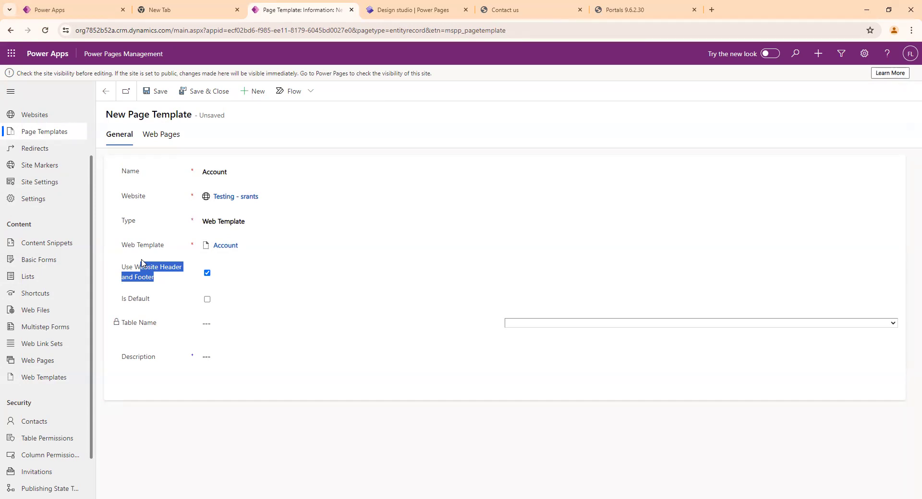
click(156, 92)
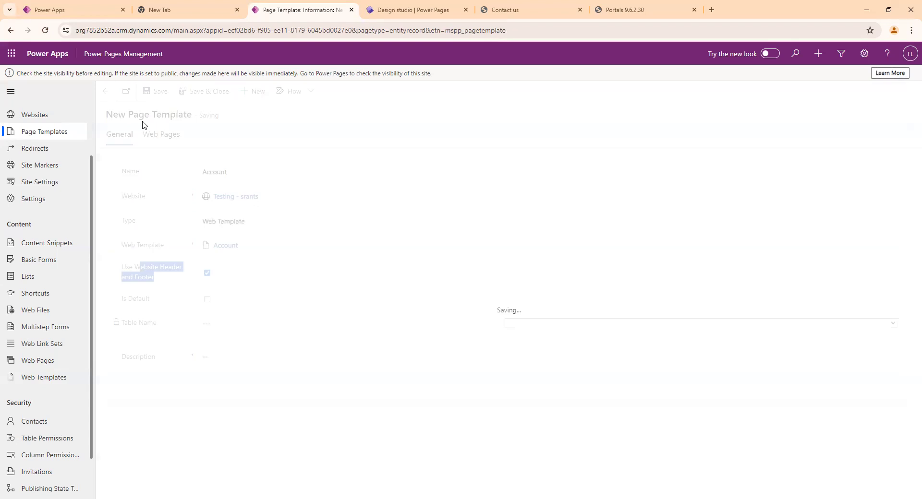
- Start a new web page from the Account page template, naming it Account and assigning the website Testing - srants
click(149, 144)
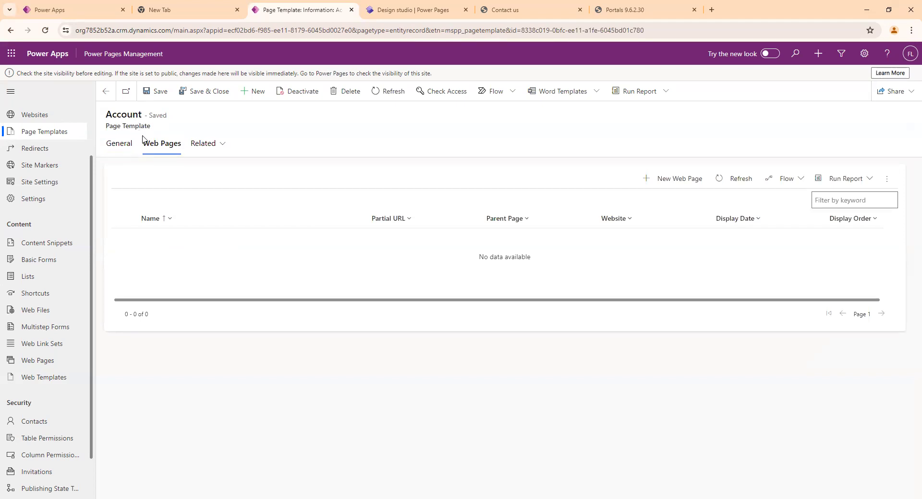
drag(144, 148, 185, 149)
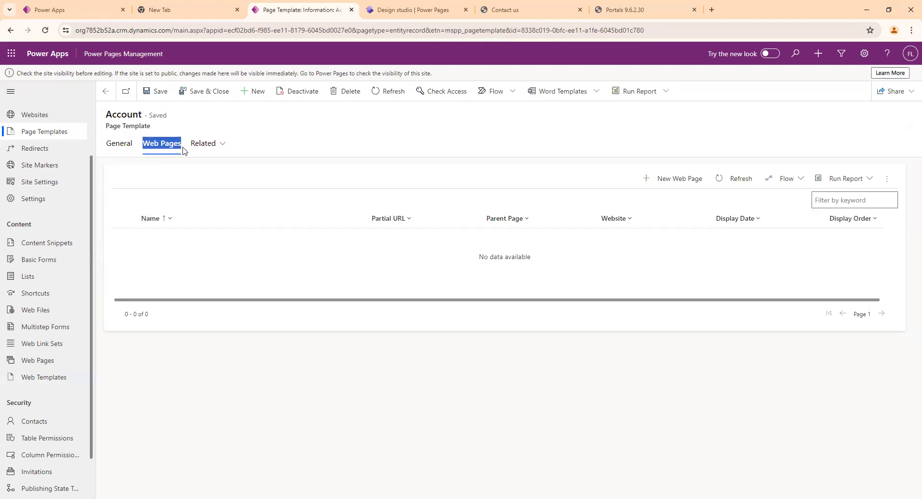
click(672, 186)
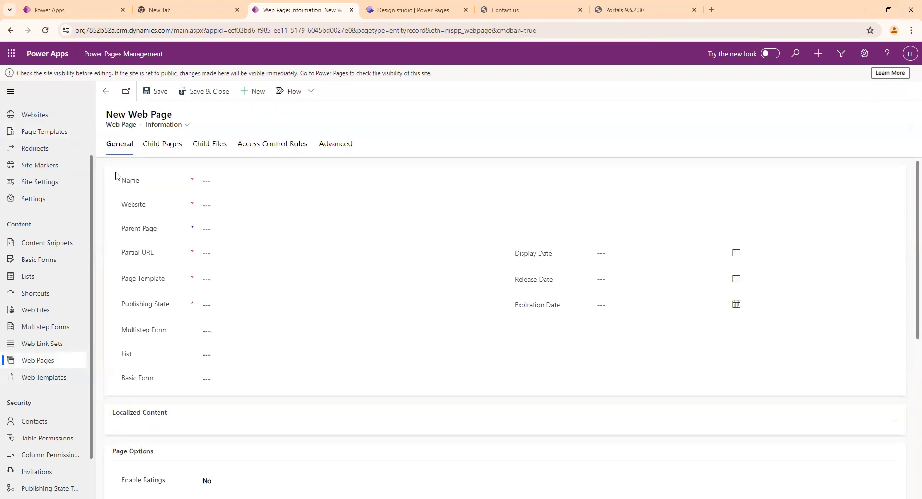
click(308, 178)
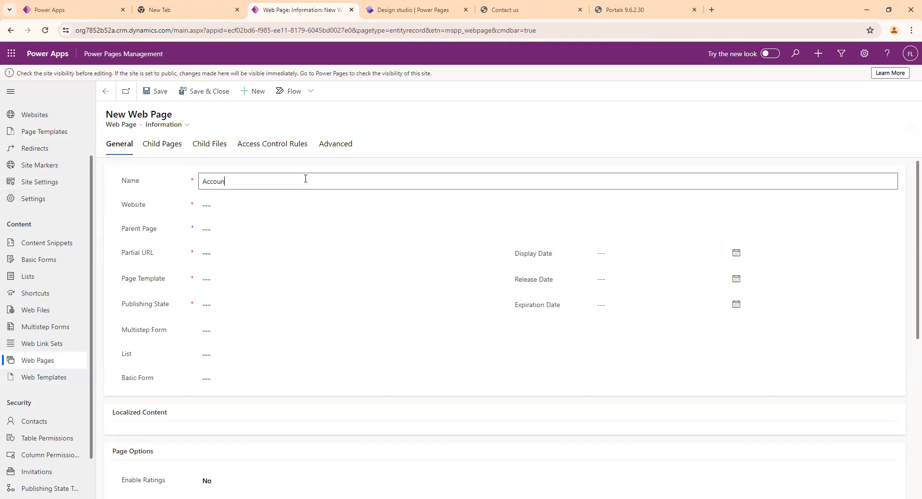
click(277, 206)
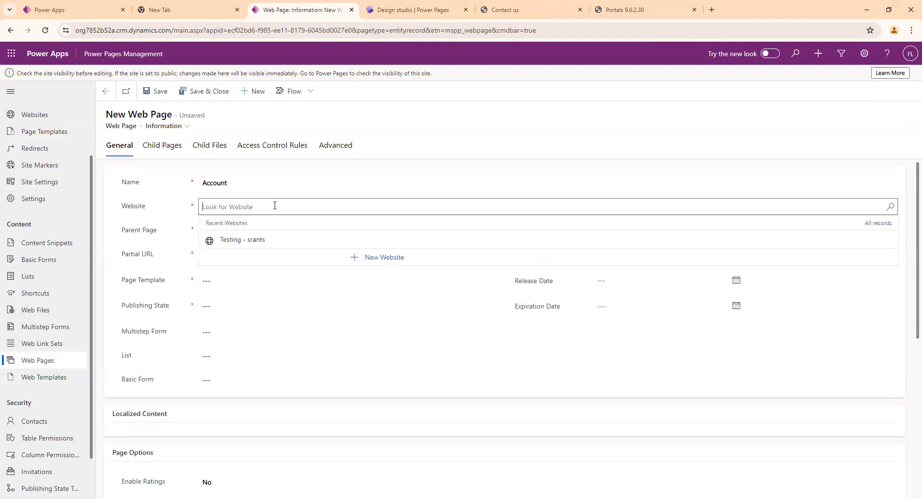
click(251, 239)
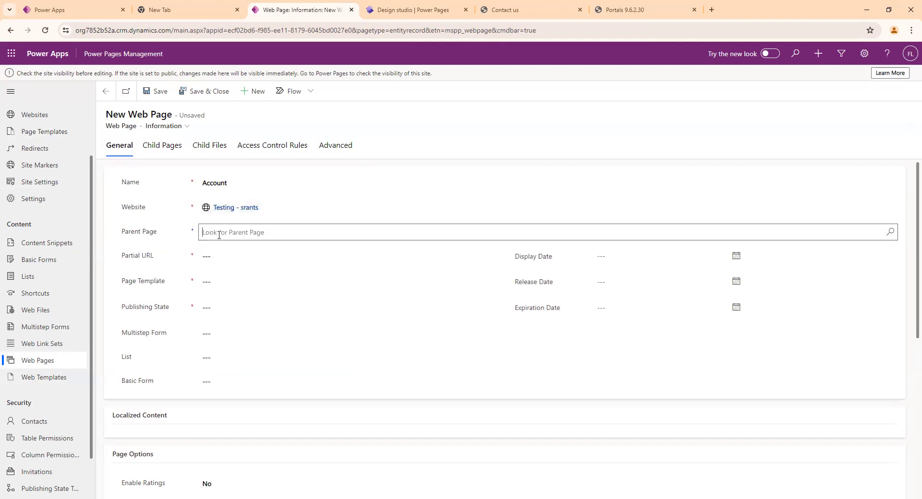
- Set the new web page's parent page to Home and its partial URL to "account 2345"
click(230, 233)
text(h)
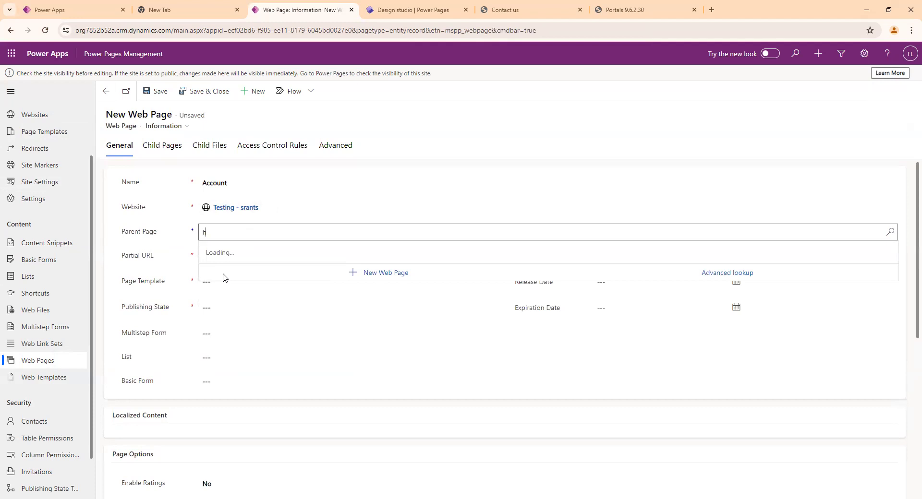
text(ome)
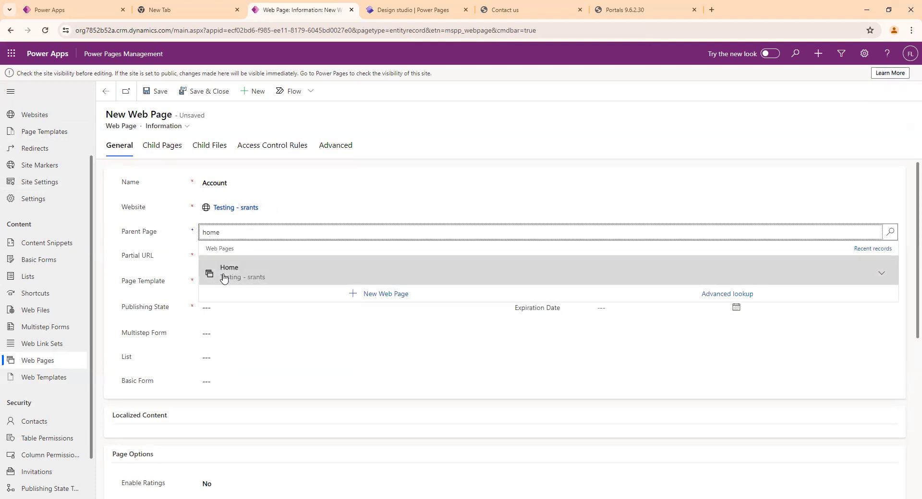
click(224, 277)
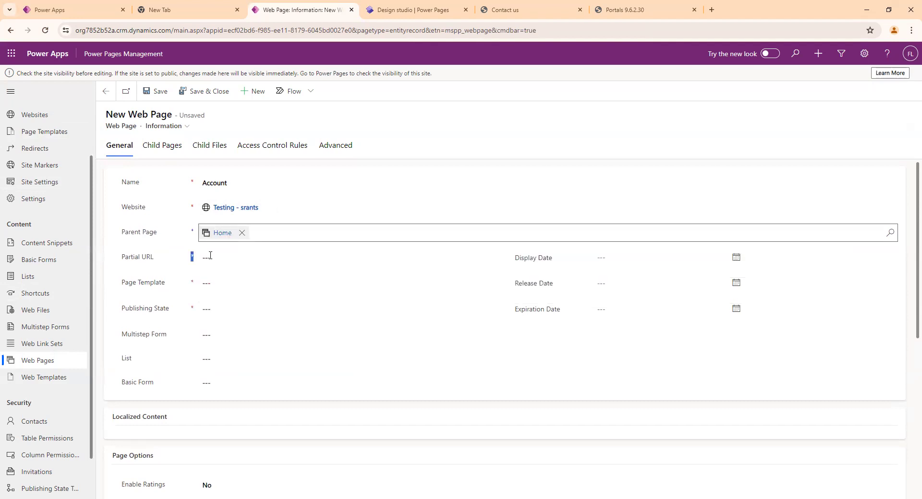
click(214, 256)
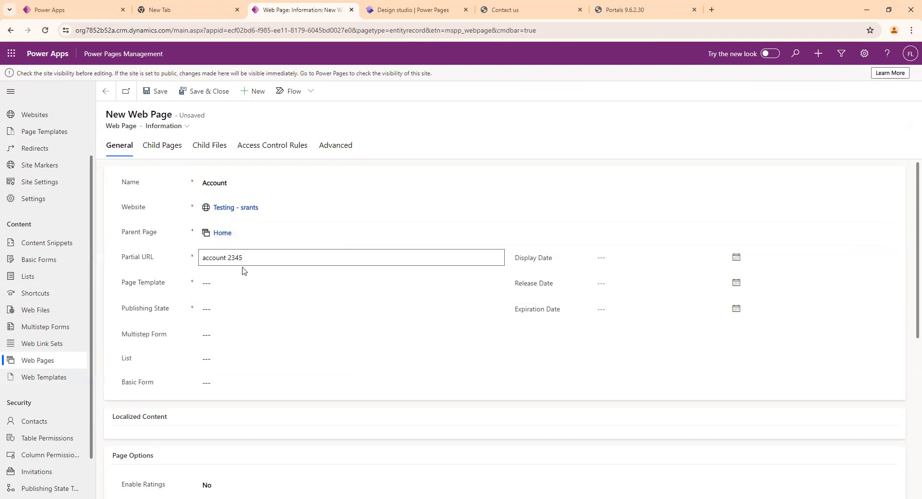
- Assign the Account page template and the Published publishing state to the web page and save it
click(211, 308)
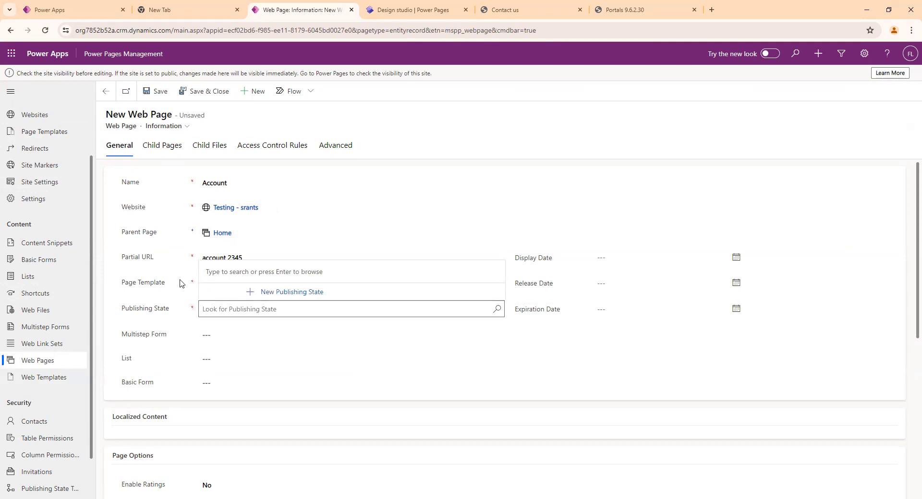
click(231, 282)
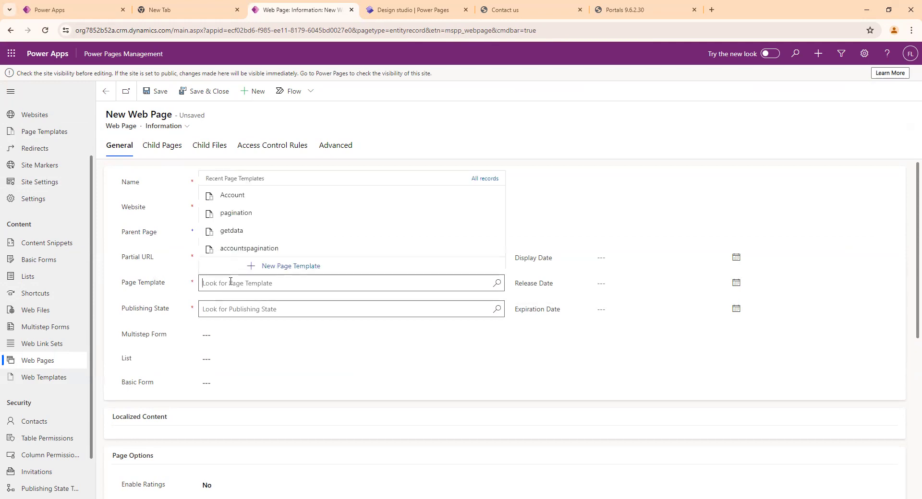
click(249, 191)
click(206, 312)
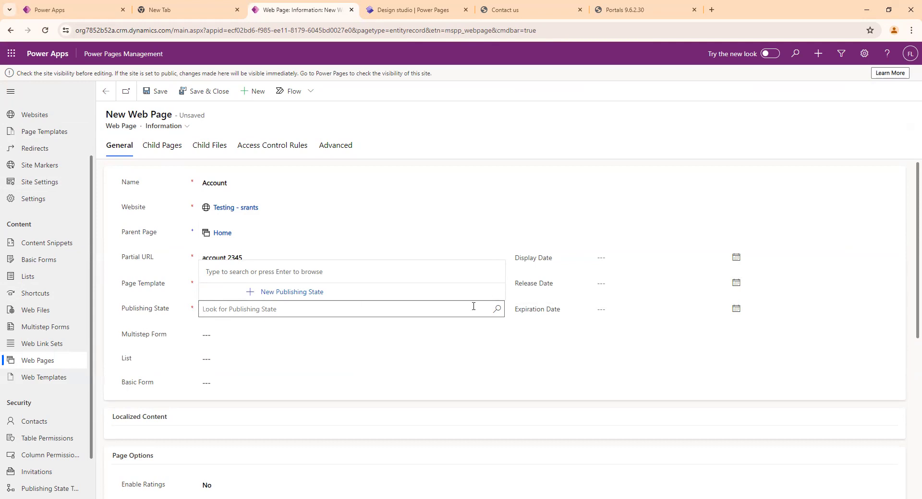
click(500, 309)
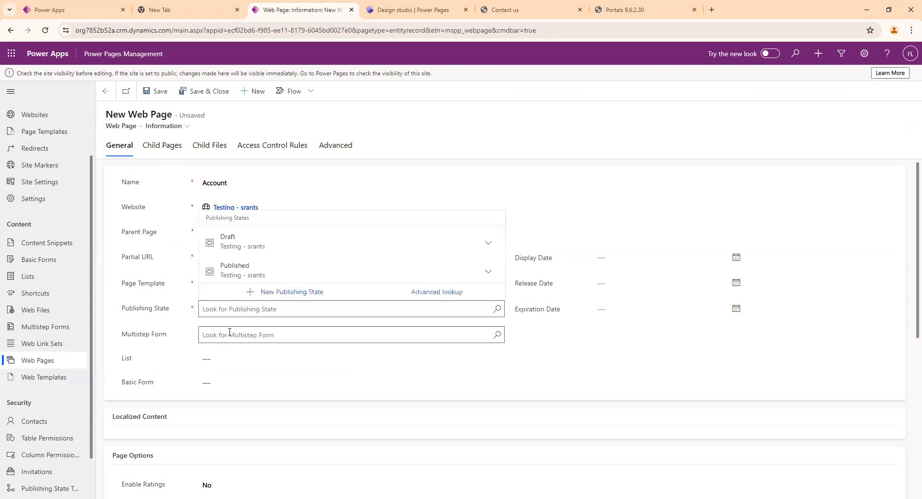
click(247, 259)
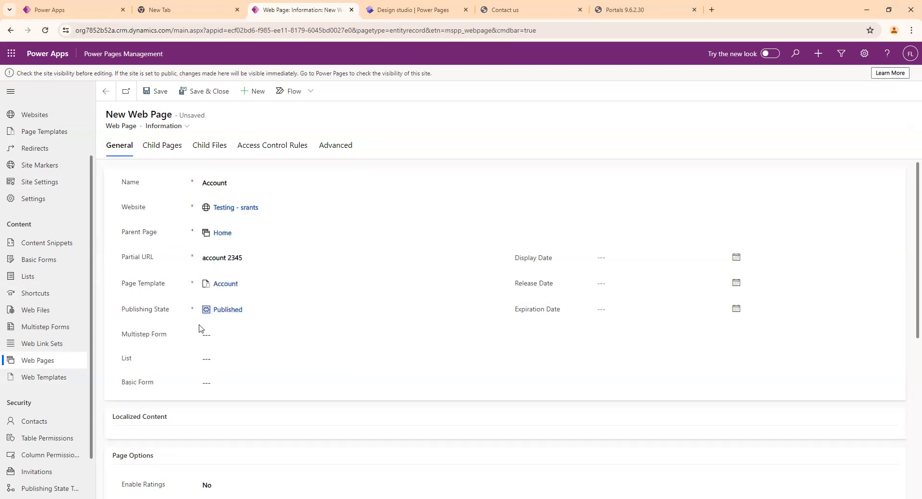
drag(181, 312, 116, 308)
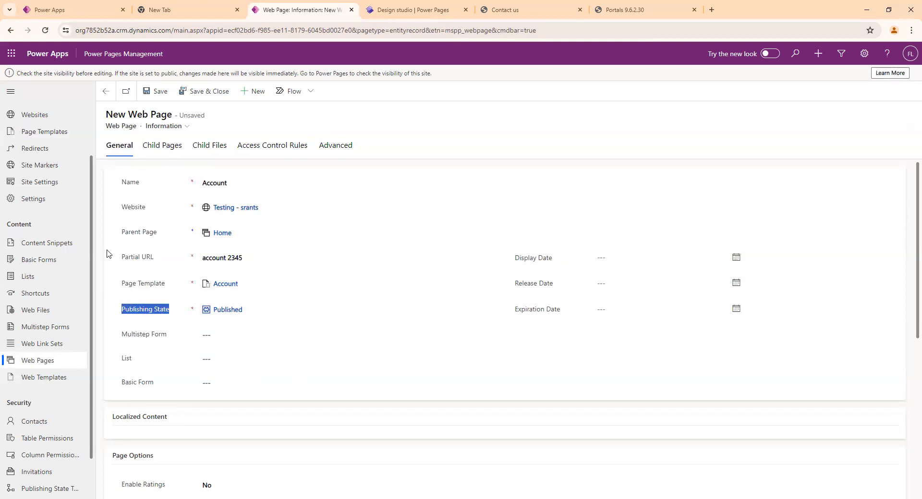
click(155, 92)
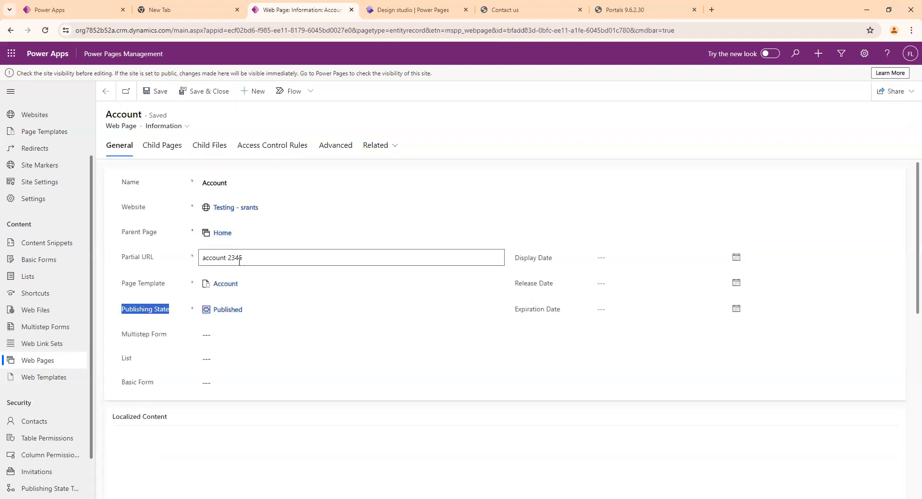
drag(245, 258, 118, 259)
drag(252, 259, 191, 258)
- Switch to the live portal's Contact us page and sign in to the site
click(531, 7)
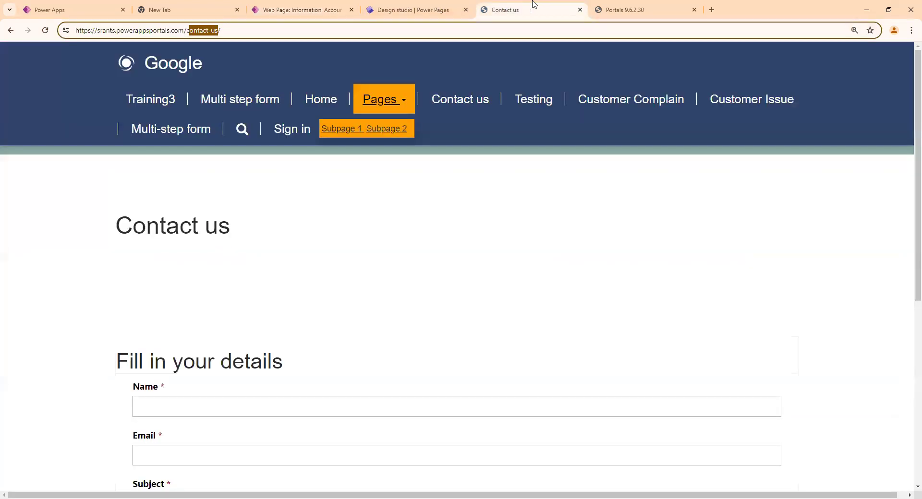
click(670, 6)
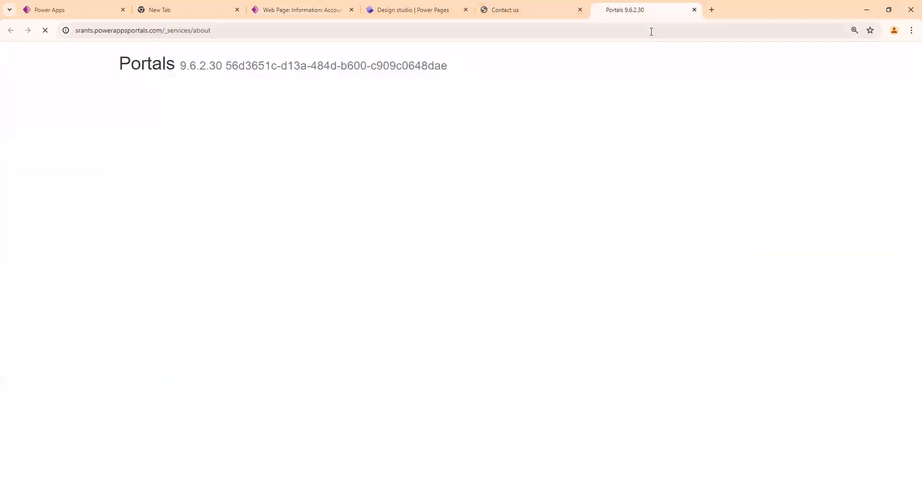
click(566, 6)
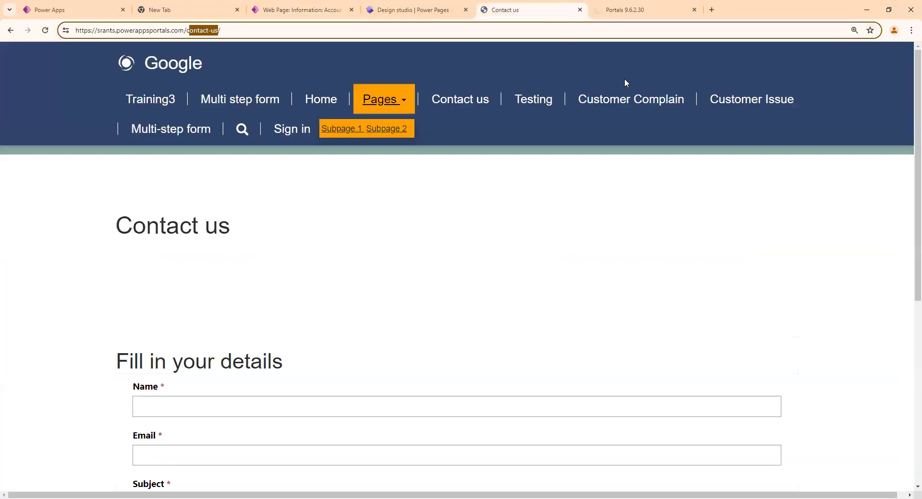
click(277, 141)
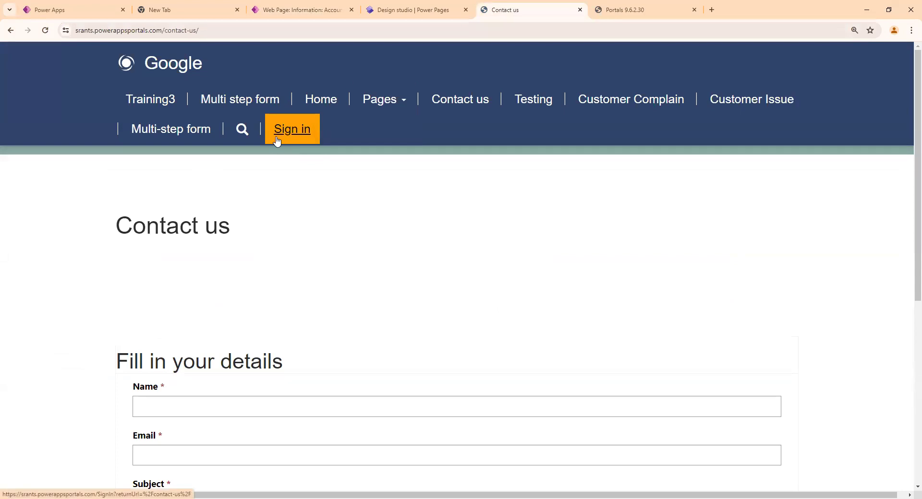
click(277, 137)
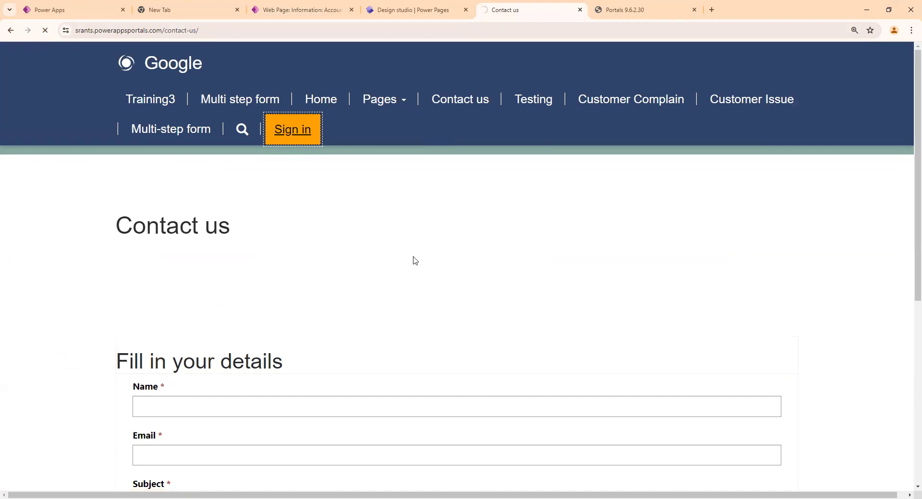
click(482, 253)
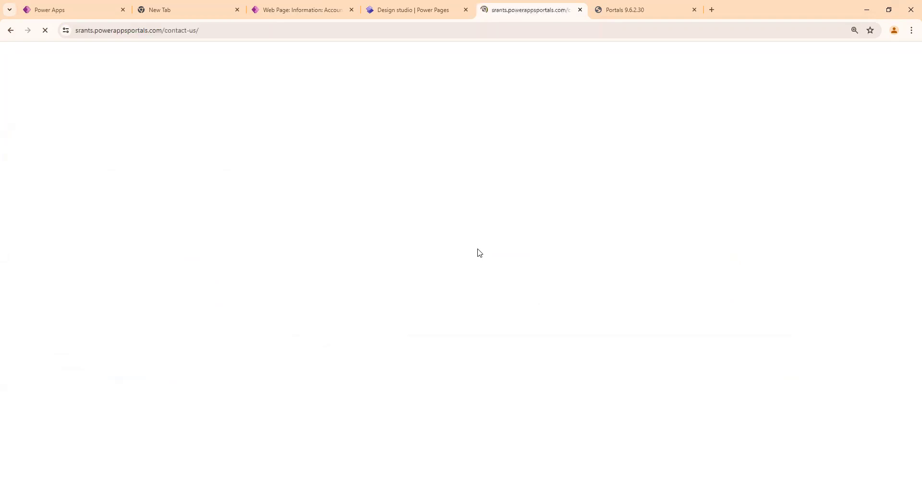
- Reload the portal's _services/about page and clear the portal cache
click(610, 4)
click(603, 29)
key(Return)
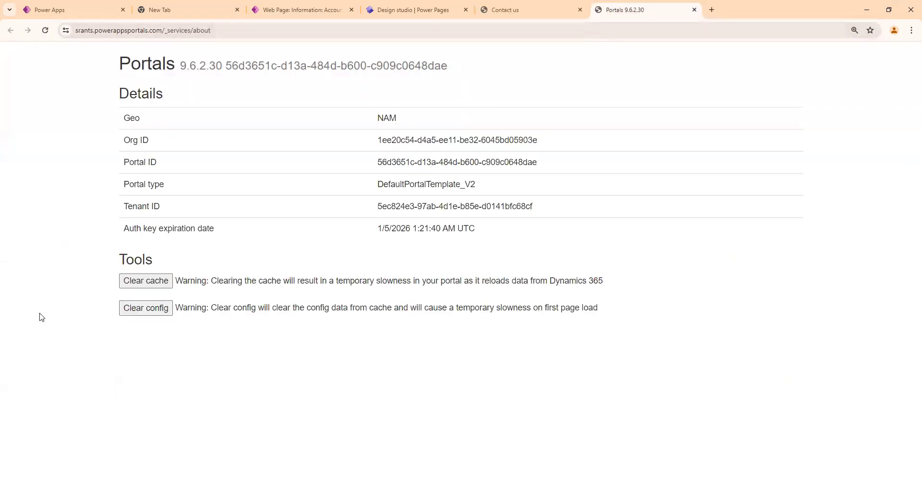
click(130, 279)
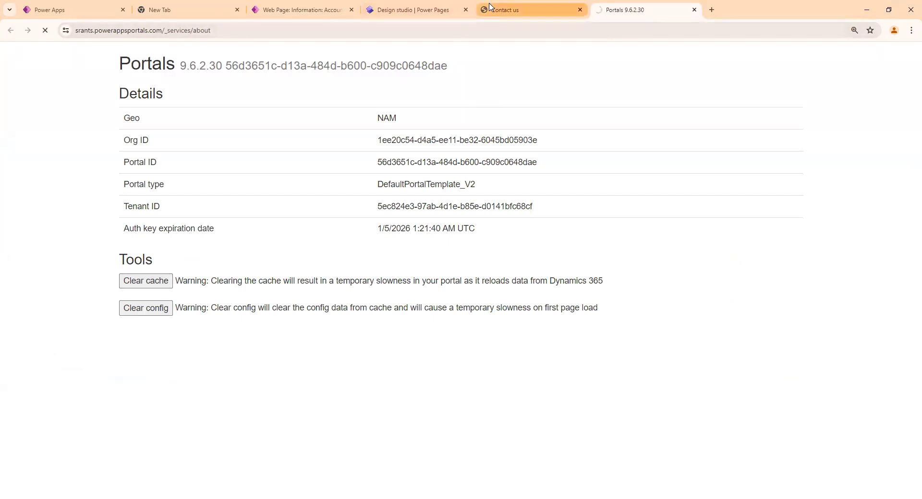
mouse_move(489, 6)
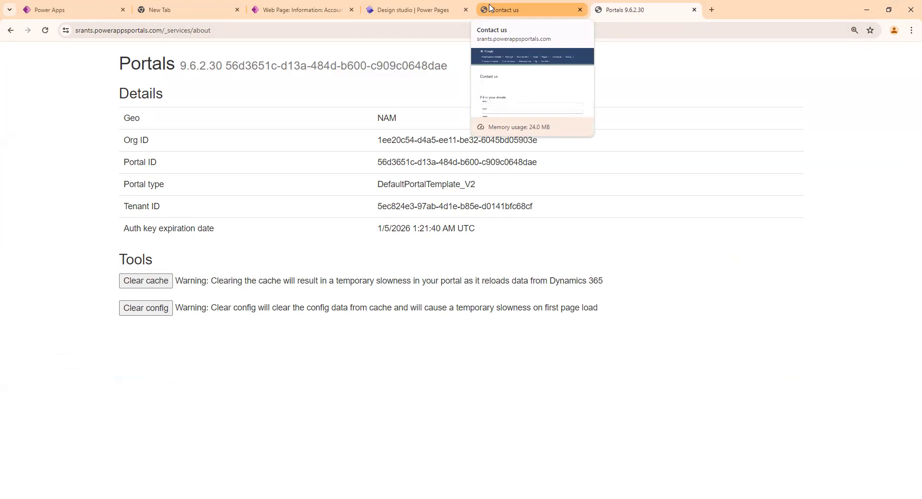
click(489, 7)
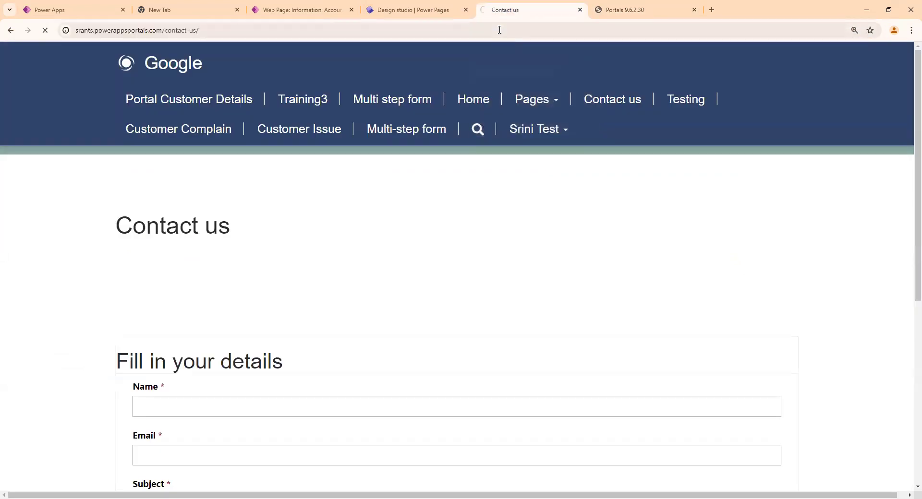
click(624, 9)
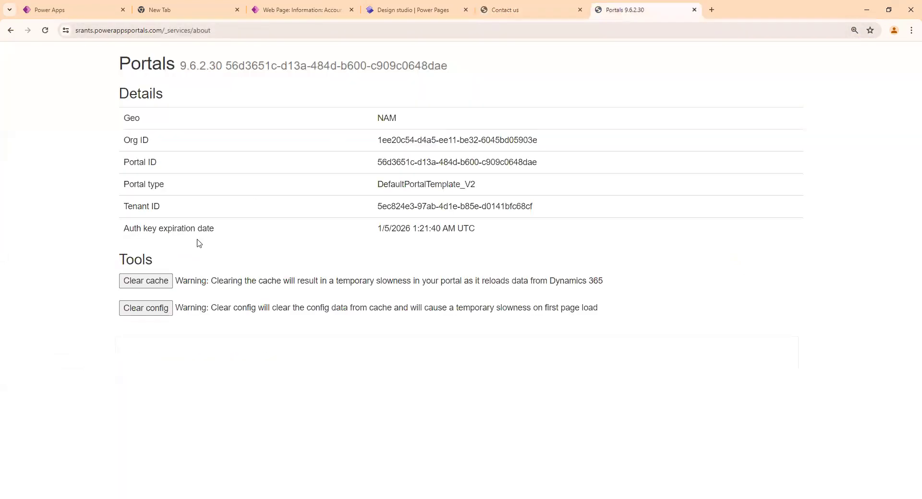
click(538, 9)
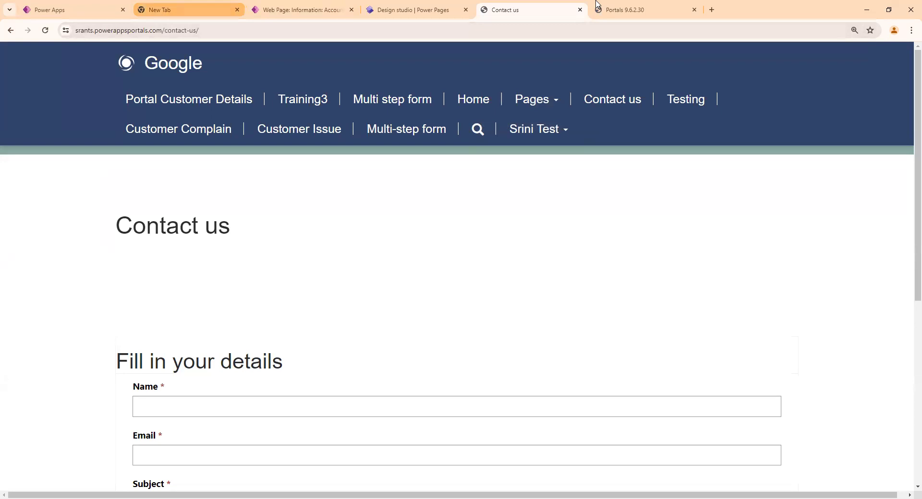
- Copy the Account web page's partial URL and open srants.powerappsportals.com/account 2345 on the live portal
click(282, 10)
drag(281, 10, 362, 10)
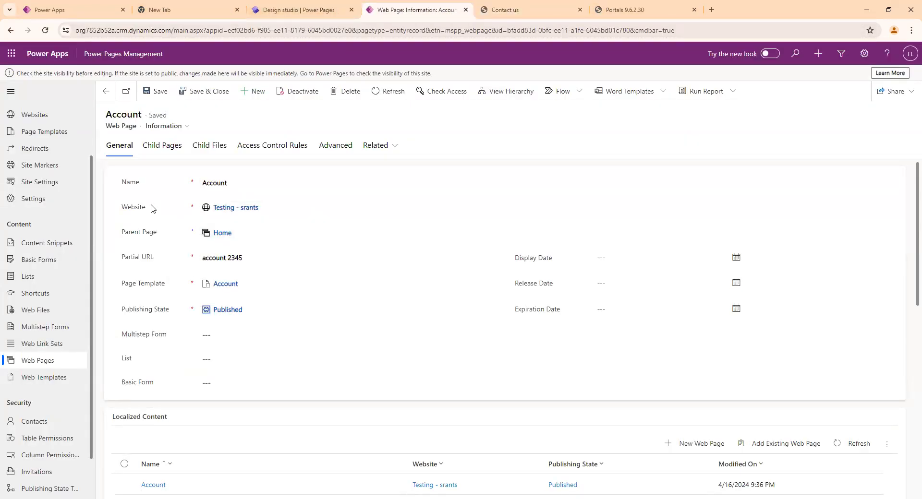
drag(241, 257, 193, 272)
key(ctrl+c)
click(517, 11)
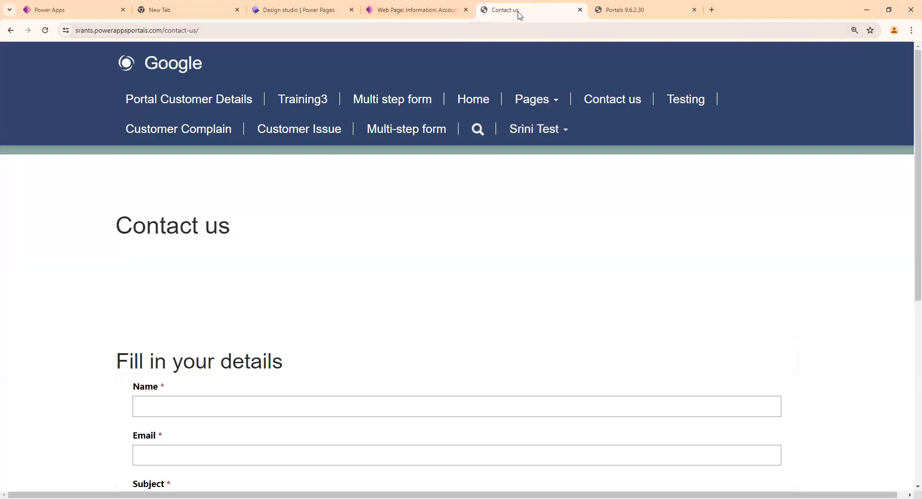
drag(164, 35, 225, 32)
key(ctrl+v)
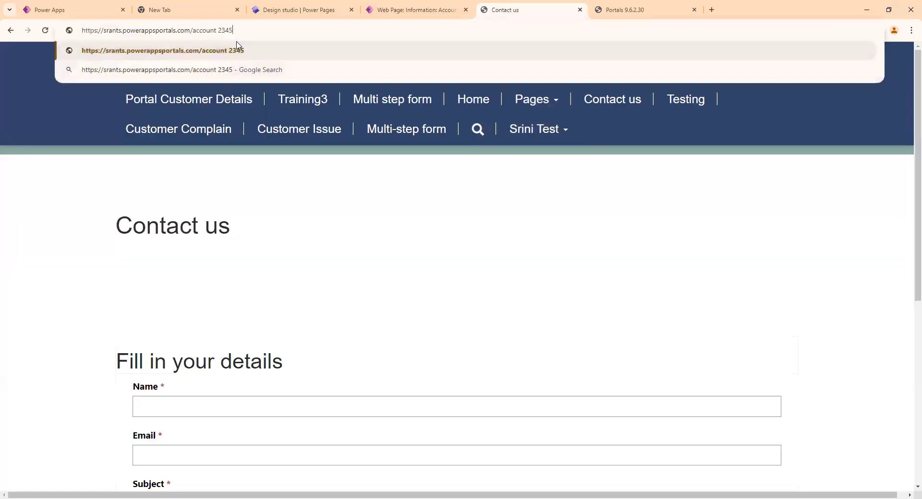
key(Return)
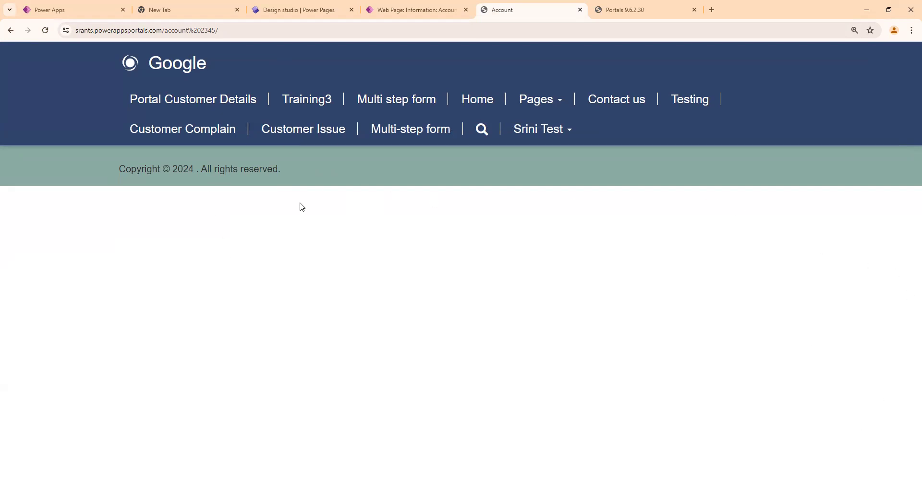
- Return to Power Pages Management and open the Account web template from the active web templates
click(394, 11)
click(57, 377)
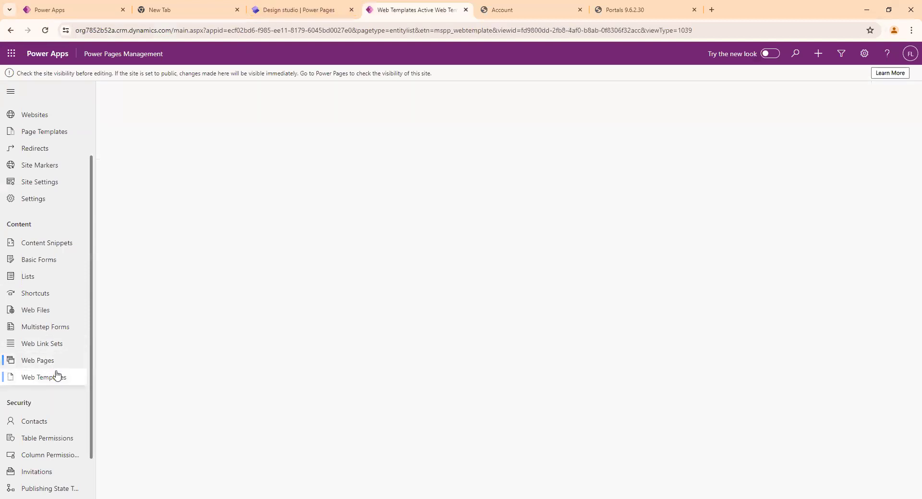
click(509, 9)
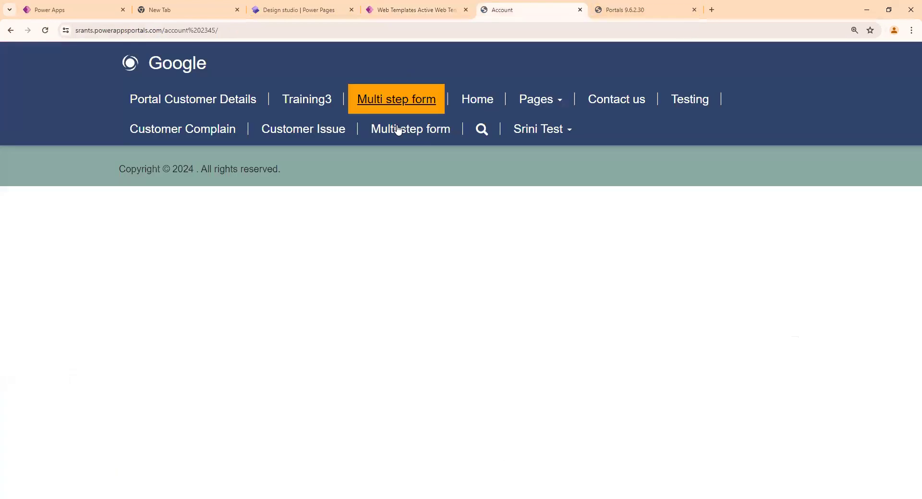
click(400, 4)
click(483, 10)
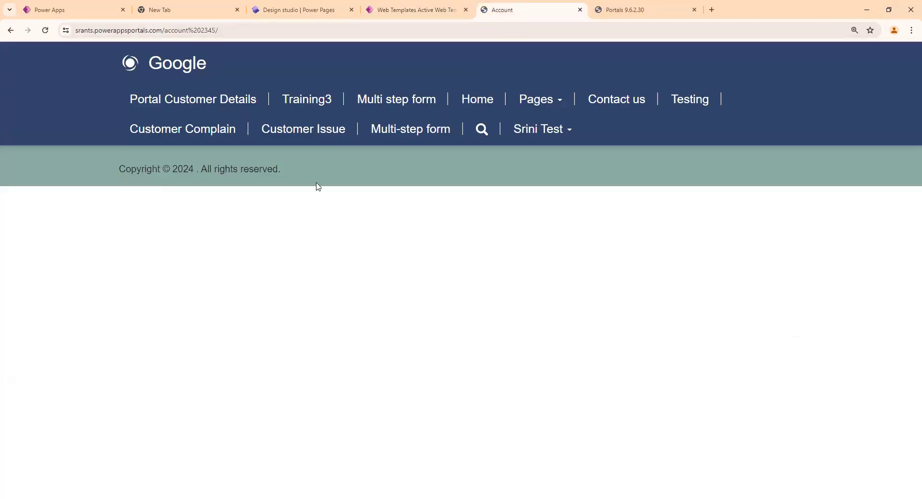
click(411, 6)
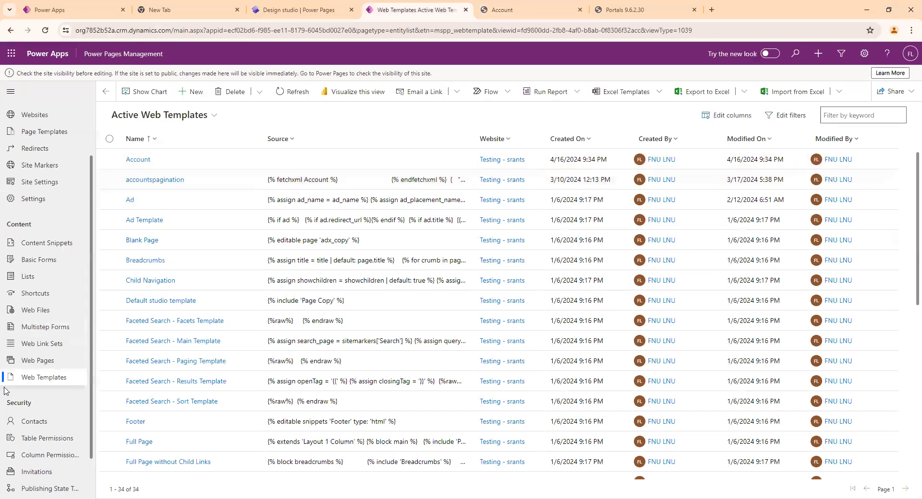
drag(27, 379, 63, 382)
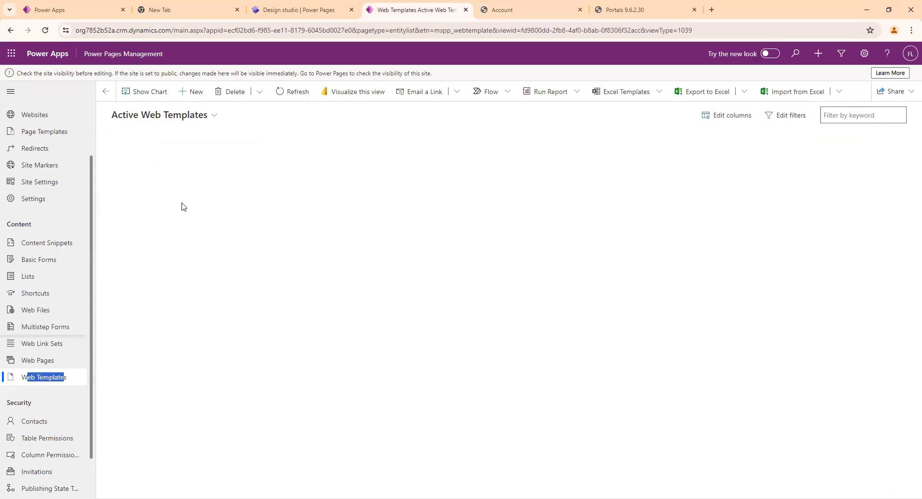
click(186, 160)
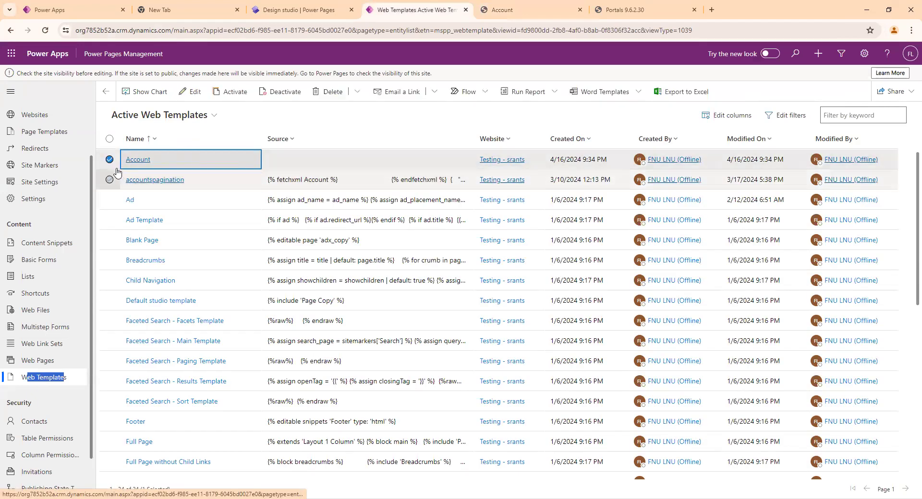
click(140, 162)
- Examine the Account web template's Source and MIME Type fields and compare them with the live Account page
scroll(520, 302, down, 5)
scroll(493, 324, up, 4)
scroll(493, 327, down, 1)
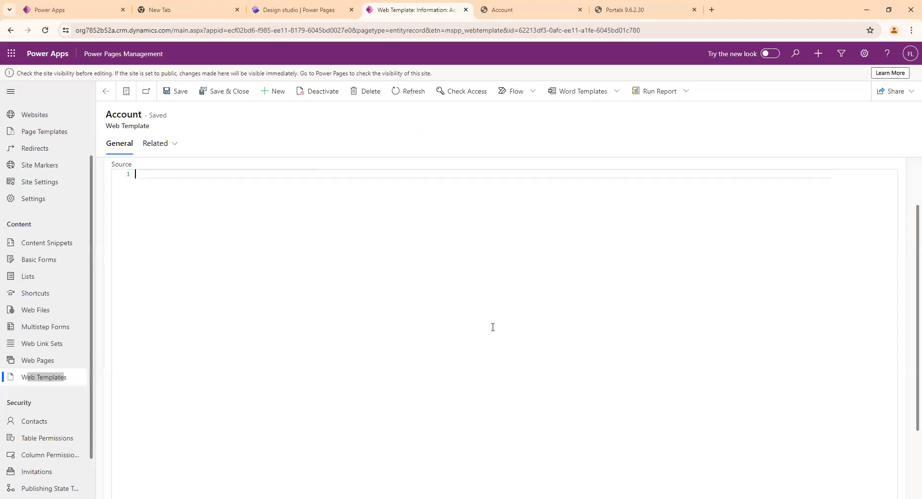
scroll(435, 339, down, 2)
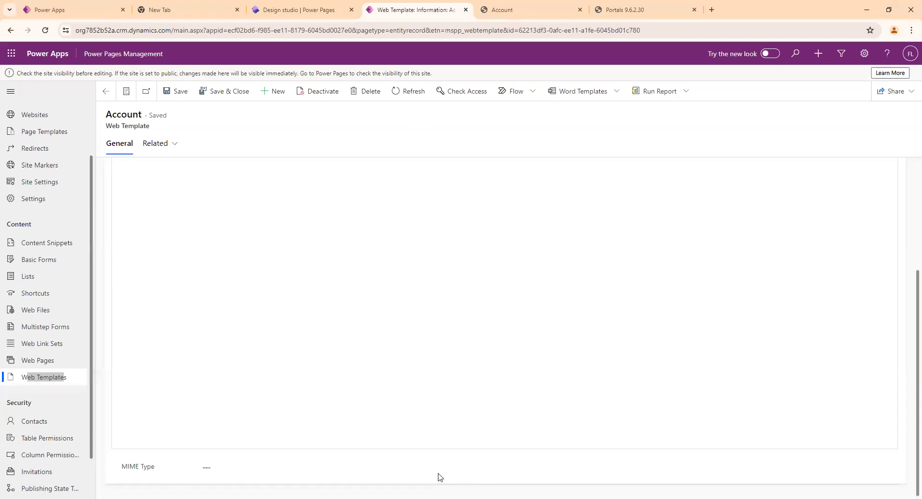
click(213, 468)
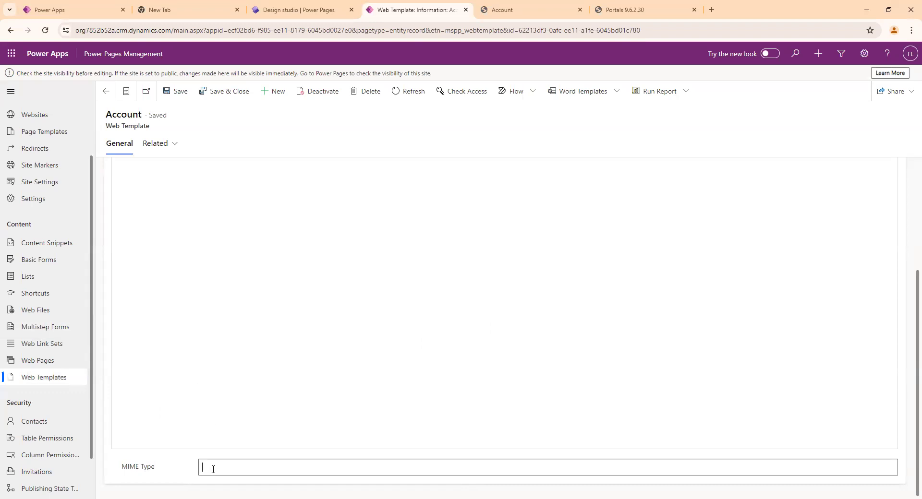
drag(122, 468, 155, 469)
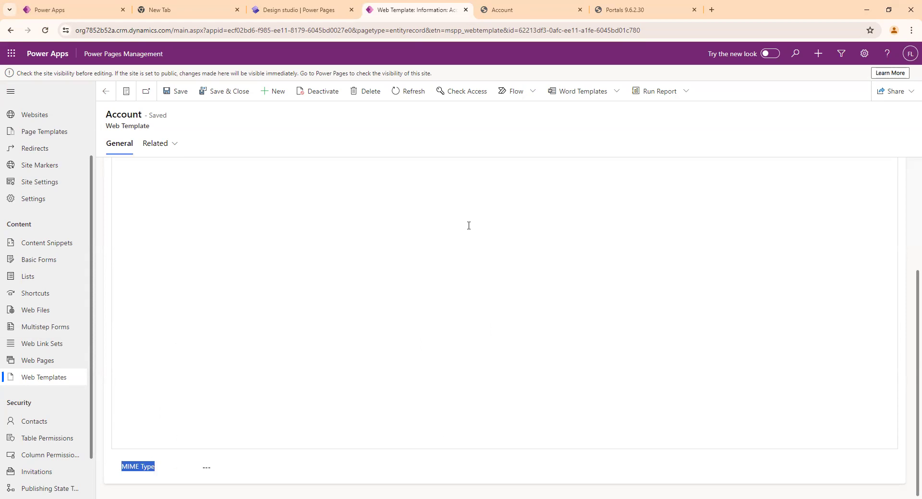
click(540, 8)
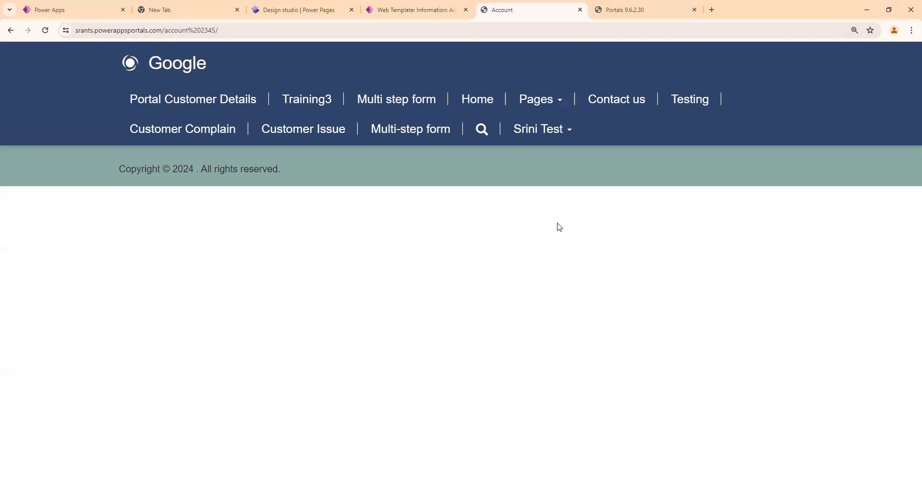
click(384, 10)
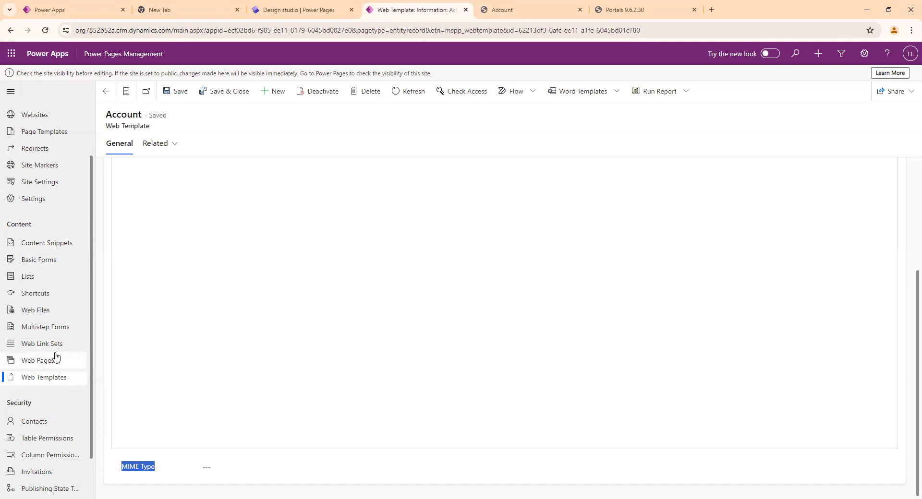
click(515, 4)
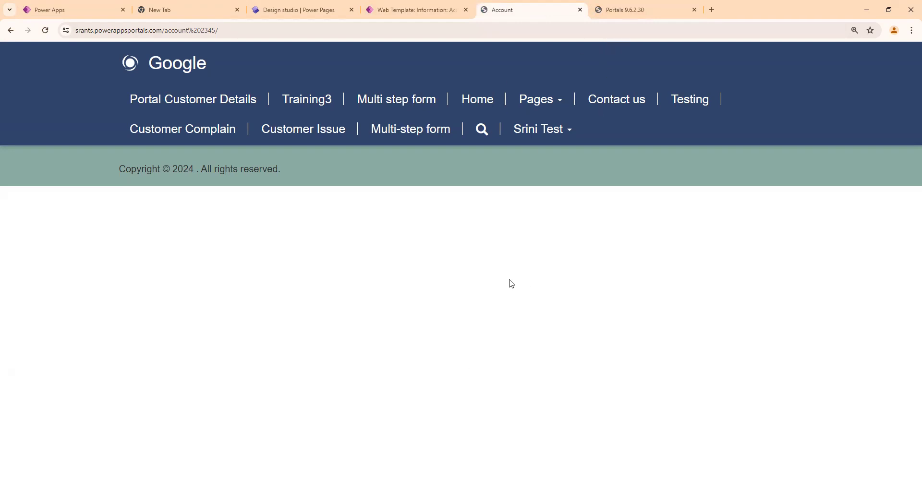
click(381, 5)
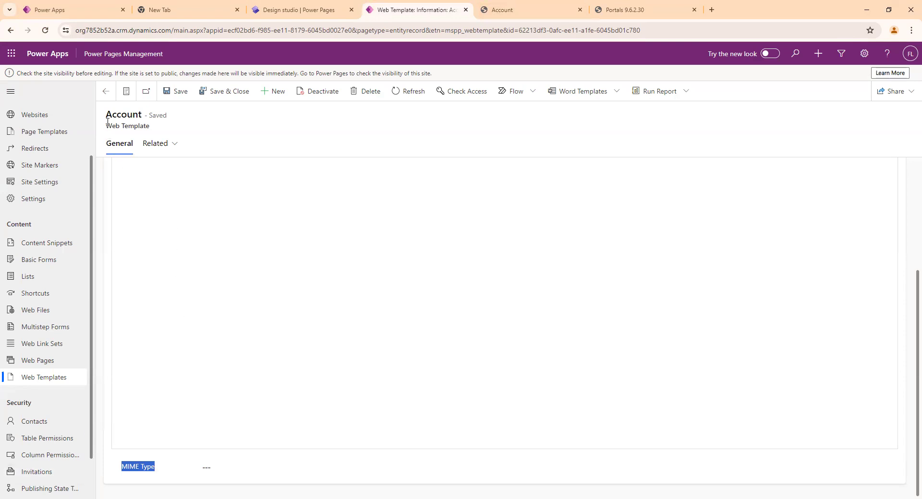
drag(106, 125, 168, 129)
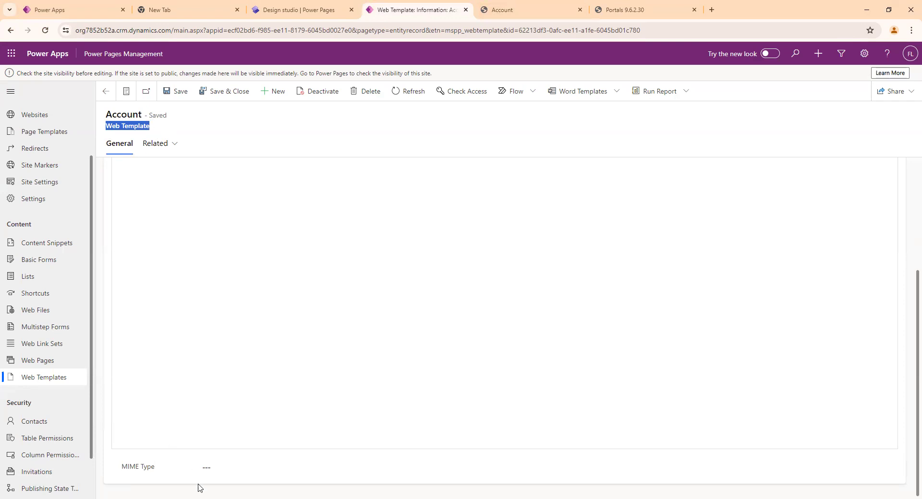
click(193, 426)
scroll(528, 299, down, 4)
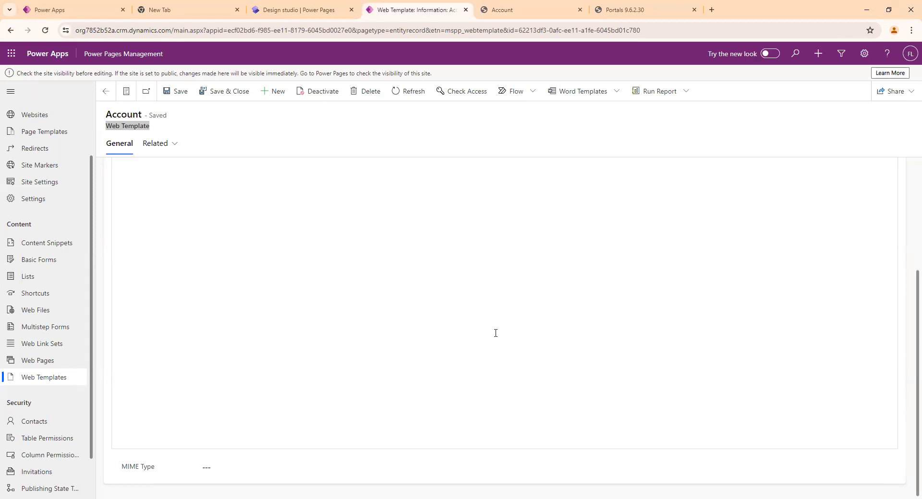
- Set the Account web template's MIME type to application/json and save the record
click(209, 456)
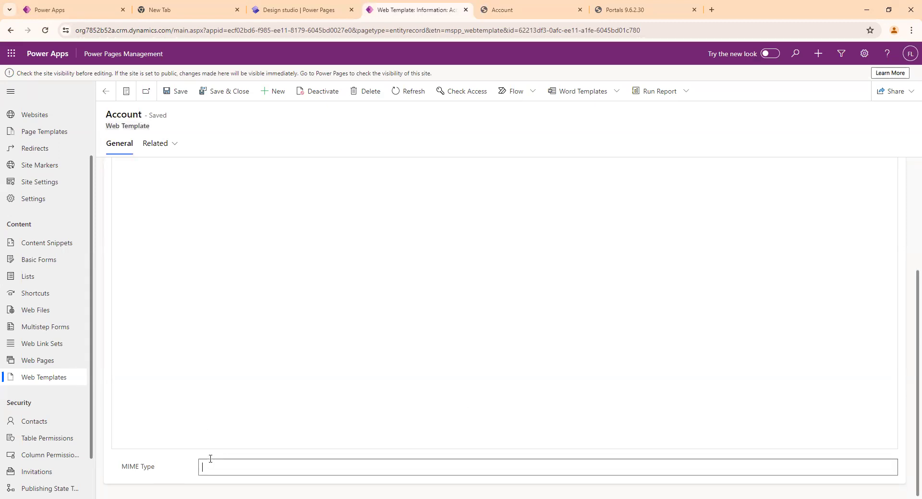
click(263, 325)
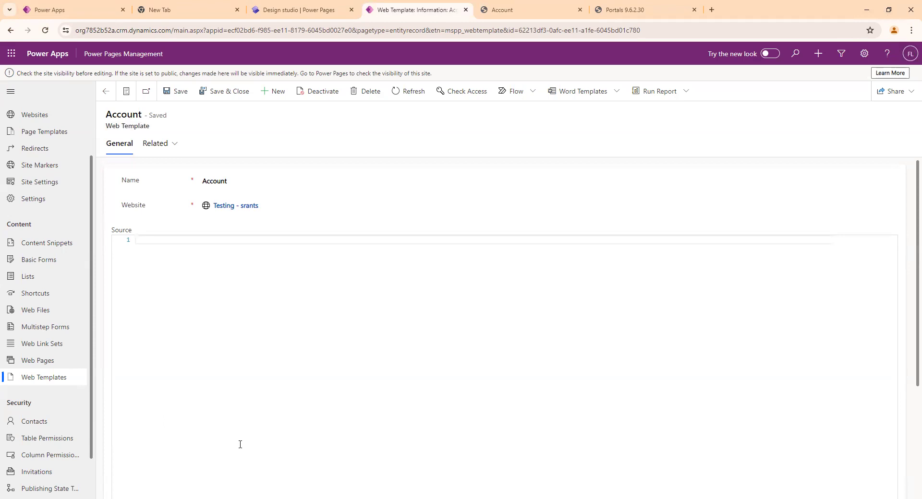
scroll(237, 439, down, 5)
click(199, 465)
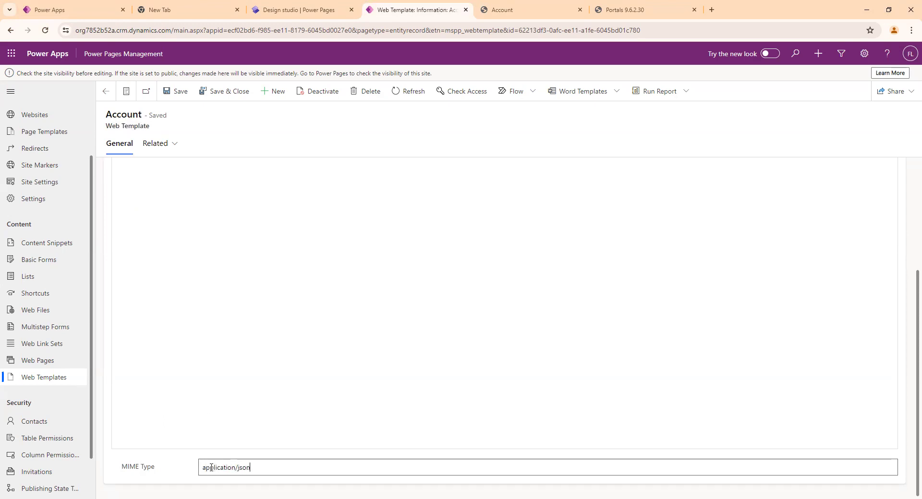
key(ctrl+s)
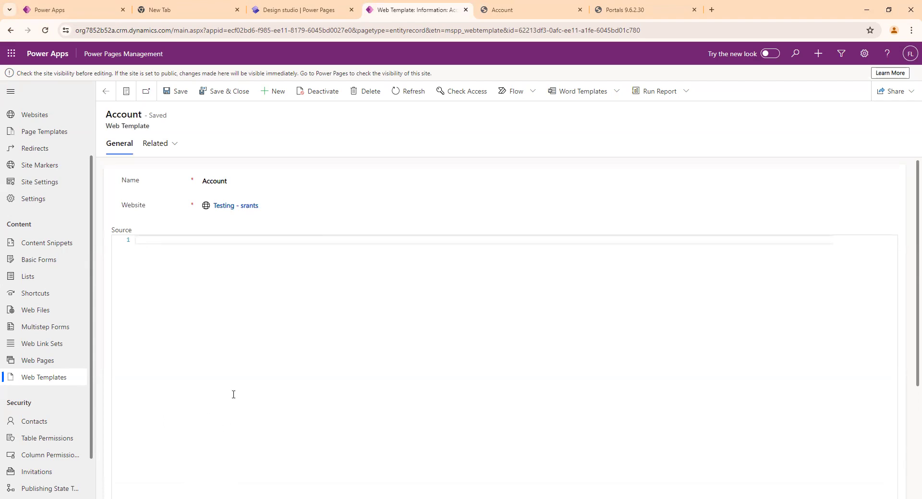
- Clear the MIME type of the Account web template
scroll(244, 289, down, 2)
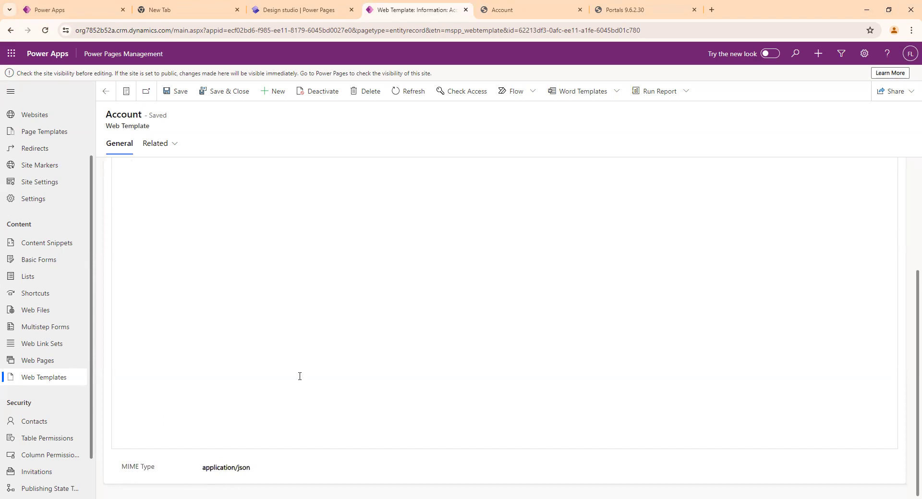
click(147, 467)
key(BackSpace)
key(ctrl+d)
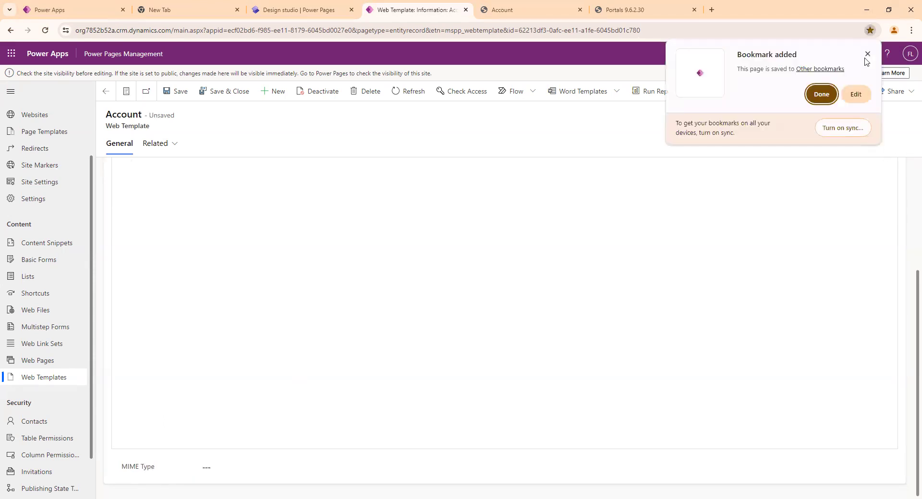
key(ctrl+s)
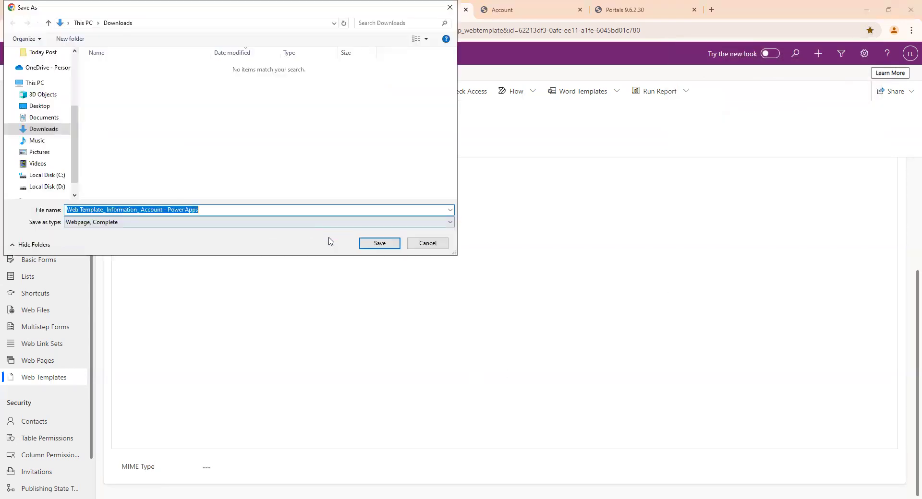
click(435, 248)
key(ctrl+h)
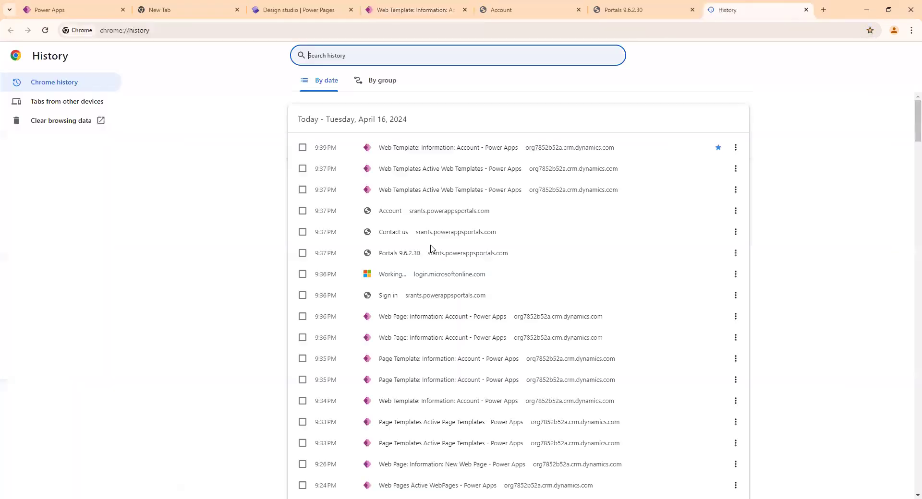
click(654, 5)
key(ctrl+f)
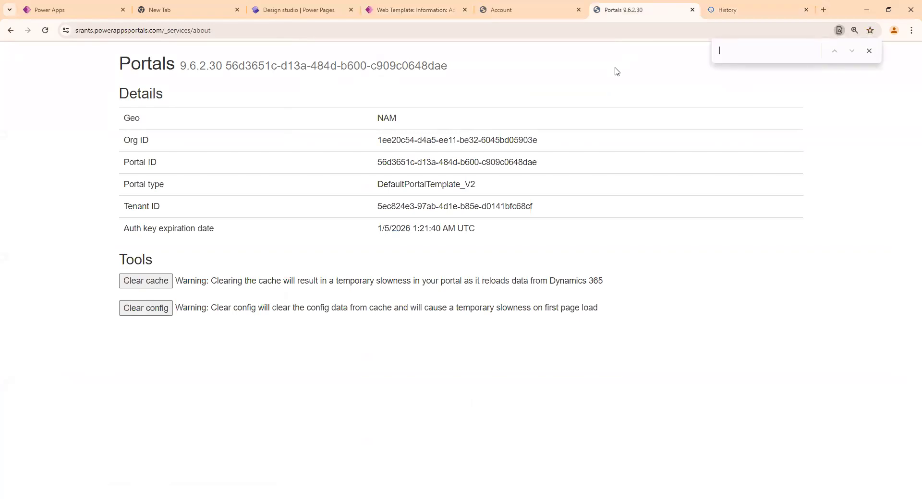
click(552, 5)
click(380, 9)
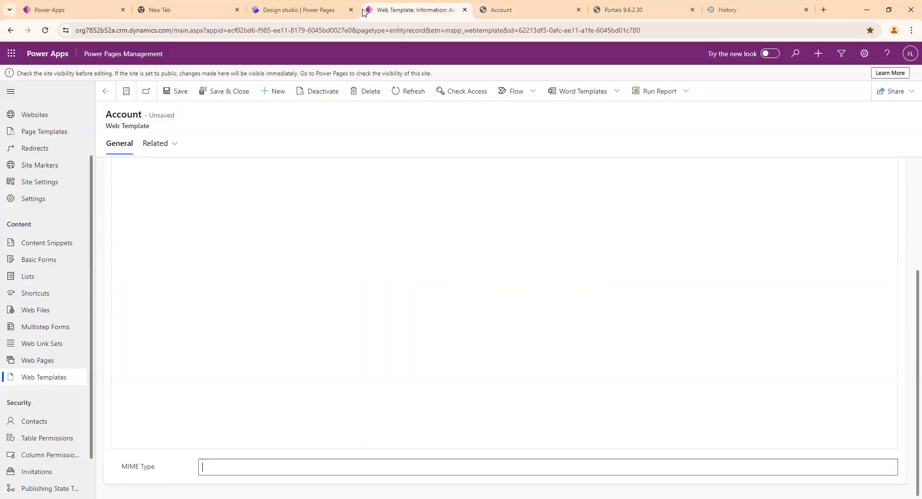
- Save the Account web template and return to its Source field
click(180, 92)
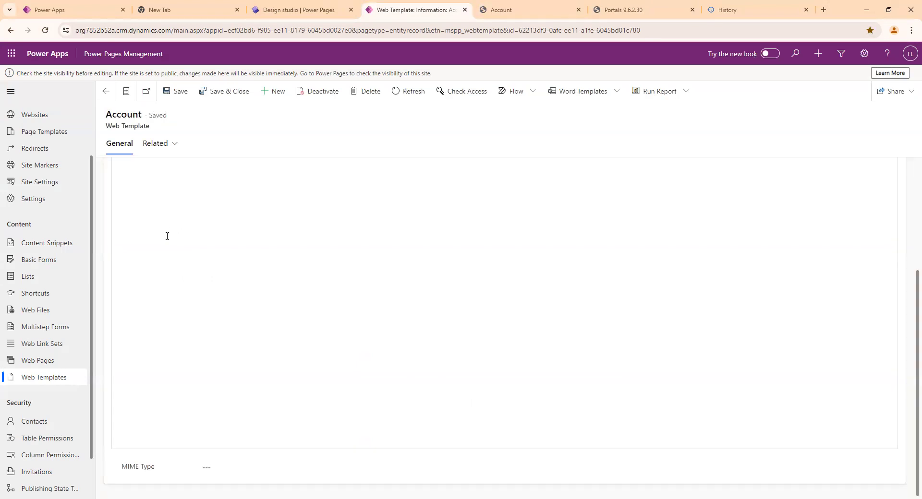
drag(140, 238, 110, 233)
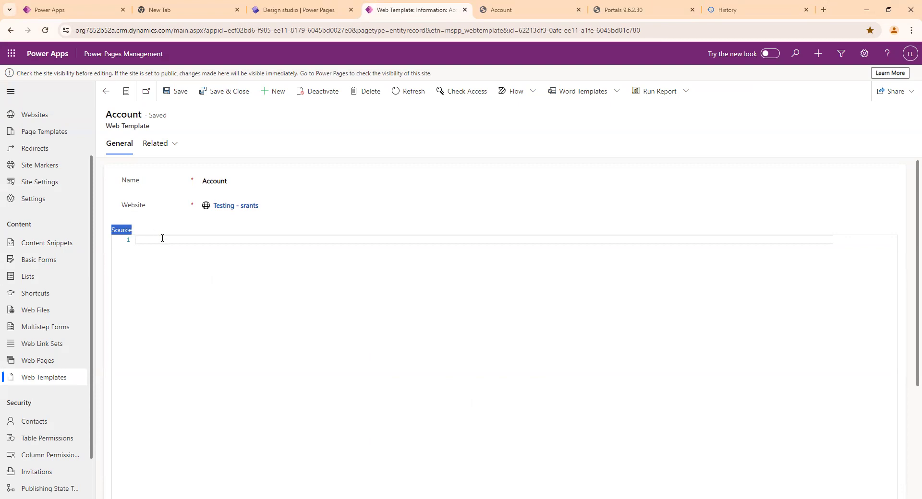
- Search the web for "html" in a new browser tab and open the W3Schools HTML Tutorial
click(170, 251)
click(763, 10)
click(806, 10)
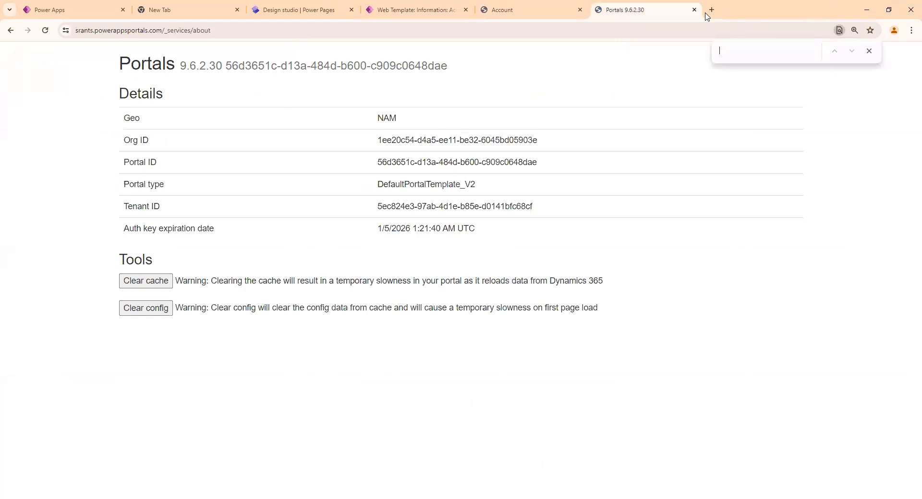
click(708, 9)
text(h)
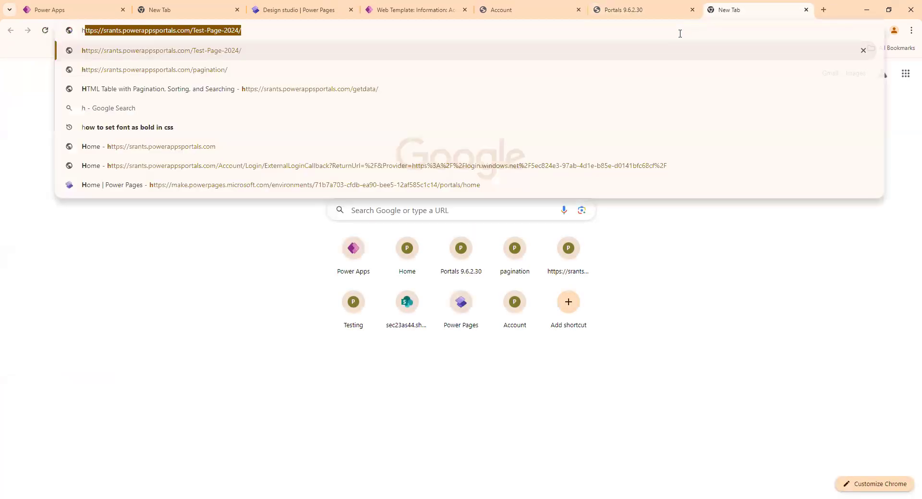
text(tml)
key(Return)
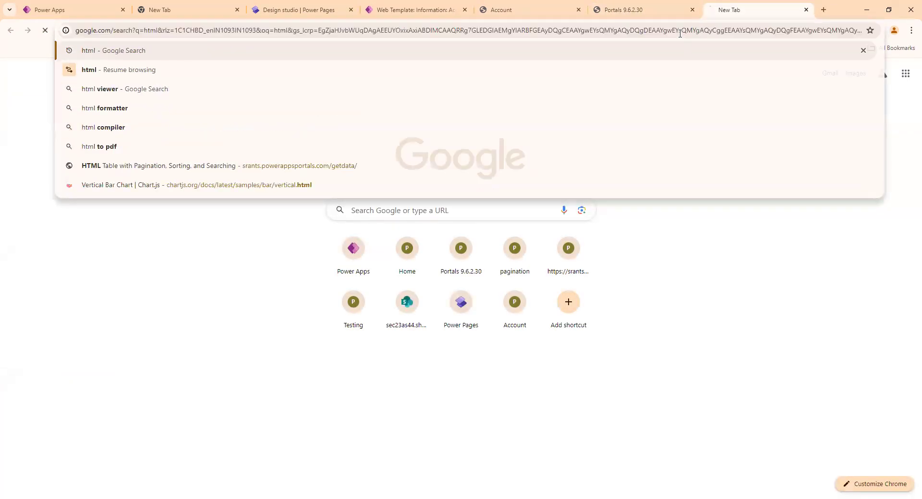
click(140, 162)
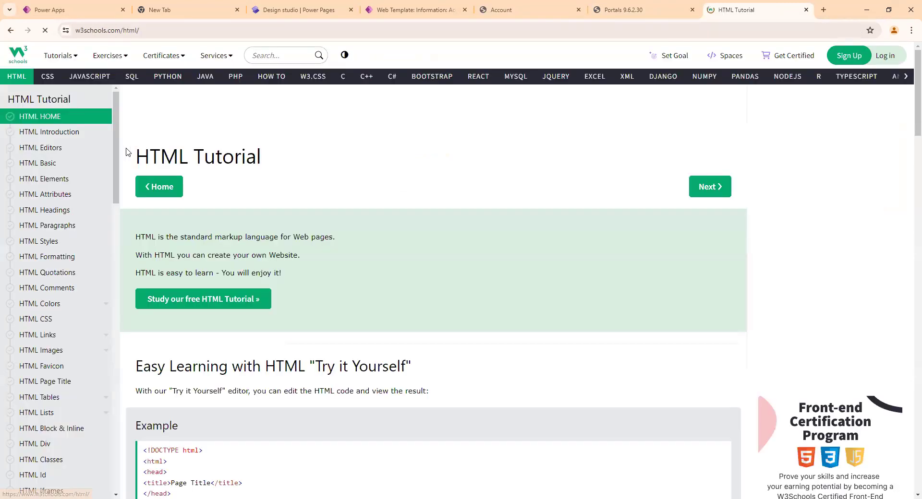
- Open the tutorial's first HTML example in the W3Schools Tryit Editor
scroll(189, 369, down, 3)
click(181, 402)
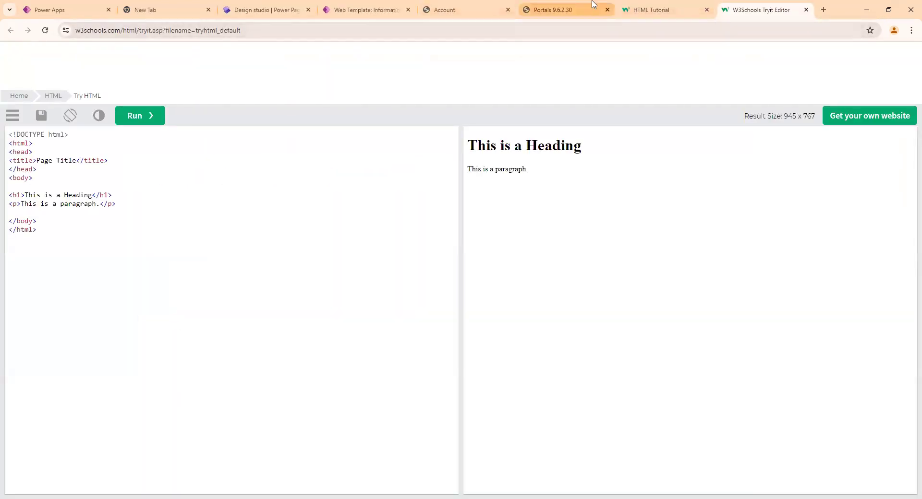
click(650, 10)
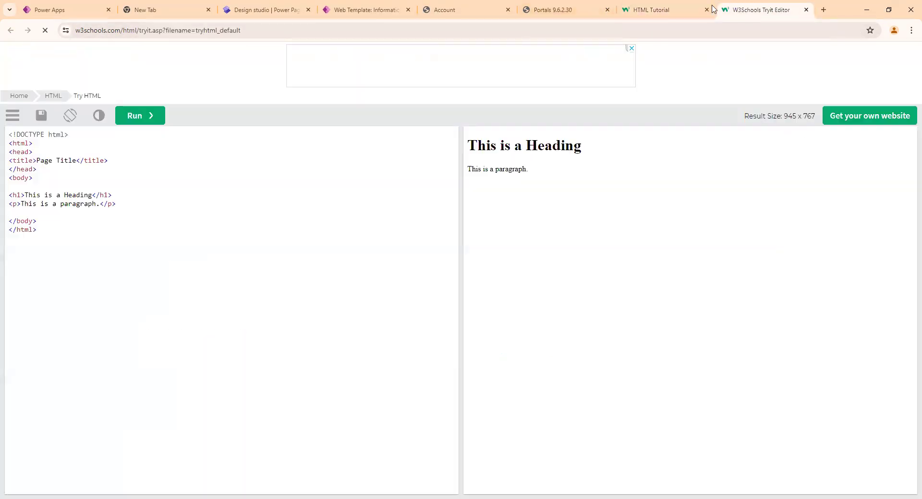
click(732, 7)
- Examine the sample HTML code and compare it with its rendered heading and paragraph
drag(68, 233, 2, 145)
click(59, 243)
drag(59, 242, 1, 134)
click(706, 272)
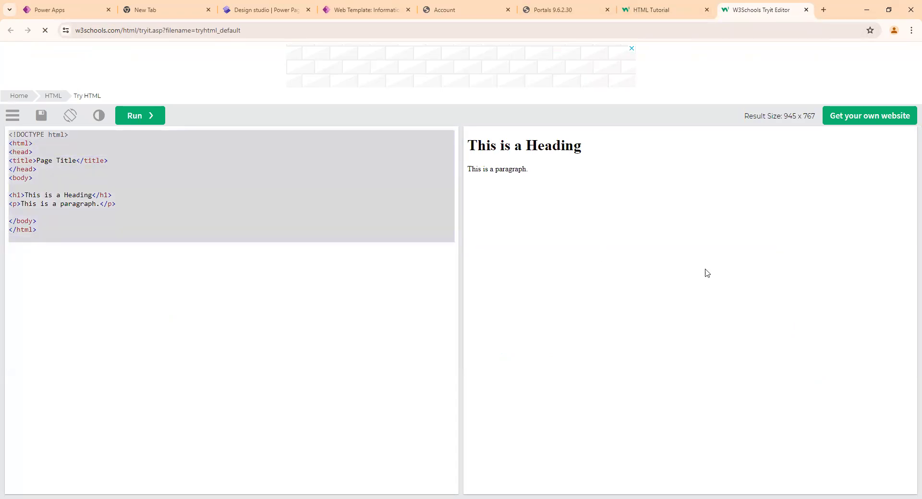
click(188, 268)
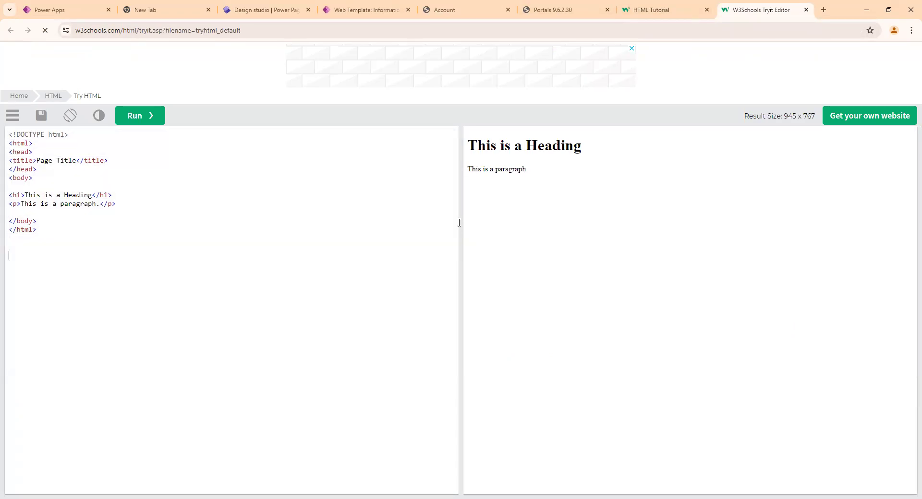
drag(469, 147, 1, 135)
click(2, 226)
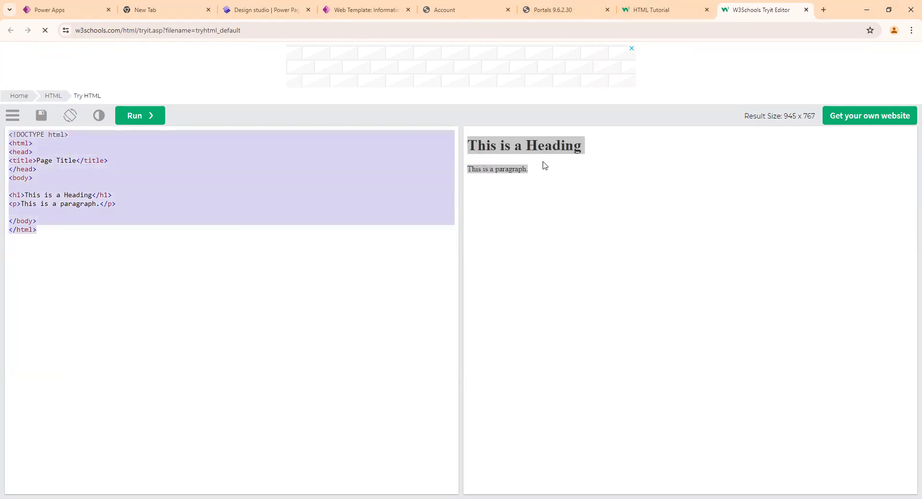
click(571, 167)
drag(564, 166, 360, 153)
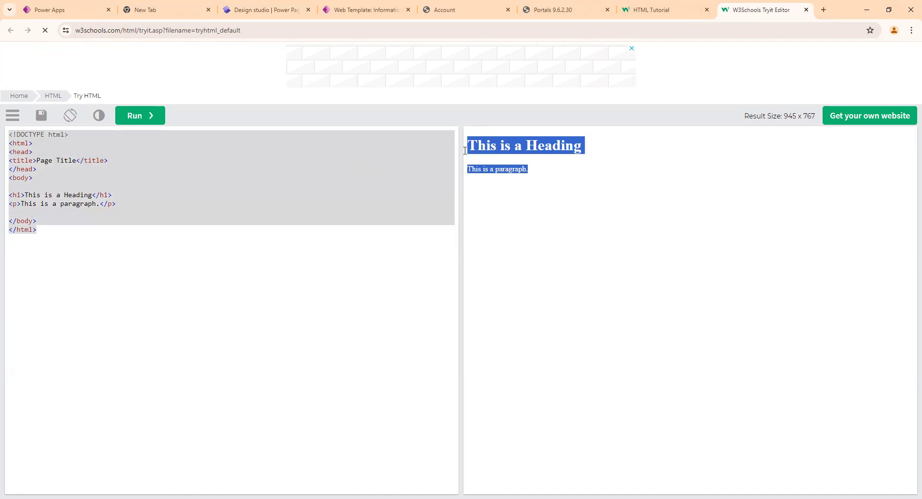
click(595, 179)
click(157, 269)
drag(43, 230, 1, 133)
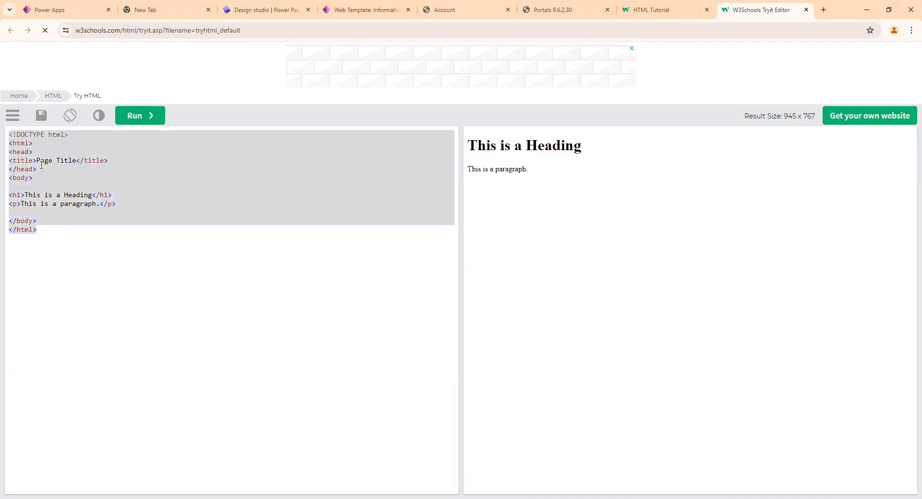
- Delete the DOCTYPE declaration from the sample code
click(42, 164)
key(shift+Home)
key(BackSpace)
key(shift+Down)
key(shift+Down)
key(shift+Down)
key(shift+Down)
key(shift+Down)
key(shift+Down)
key(shift+Down)
key(shift+Down)
key(shift+Down)
key(shift+Down)
key(shift+Down)
key(shift+Down)
key(shift+Down)
key(shift+Down)
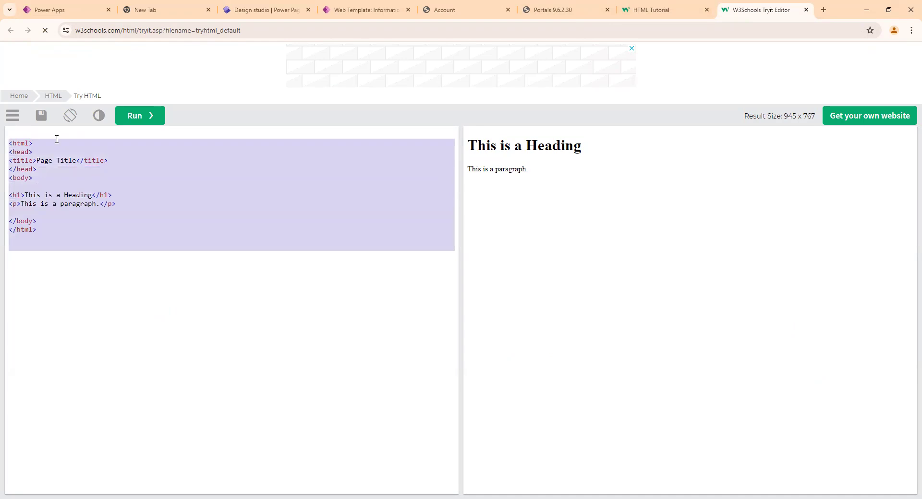
- Remove the head block and the opening and closing body tags from the sample code
click(76, 180)
drag(28, 187, 2, 158)
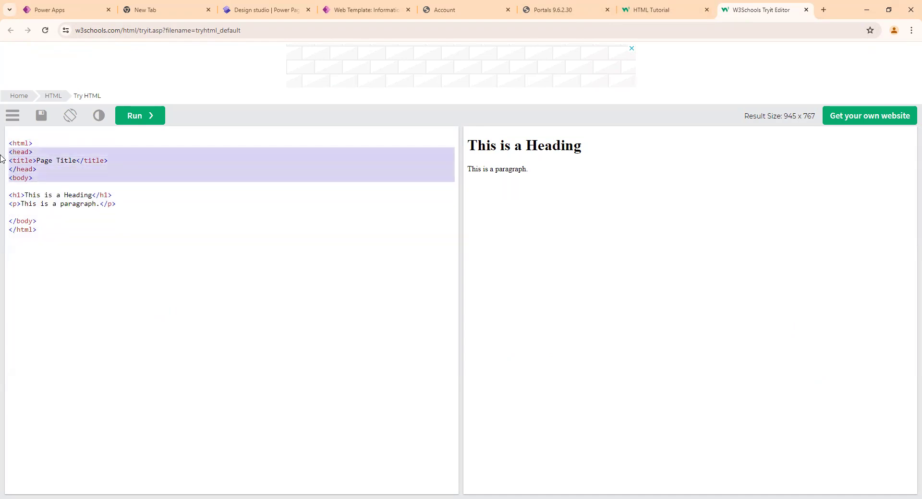
key(BackSpace)
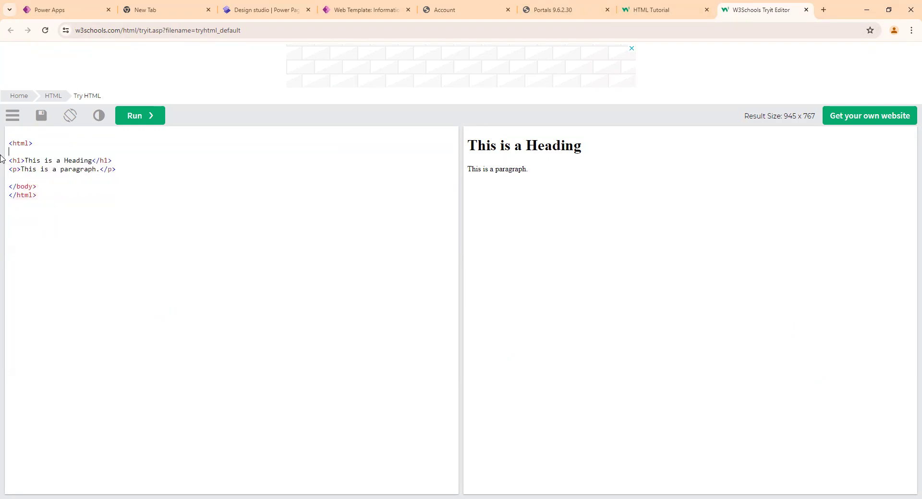
key(shift+Down)
key(shift+Down)
key(BackSpace)
key(Return)
- Copy the trimmed sample HTML into the Account web template's Source field and save the record
drag(66, 188, 3, 144)
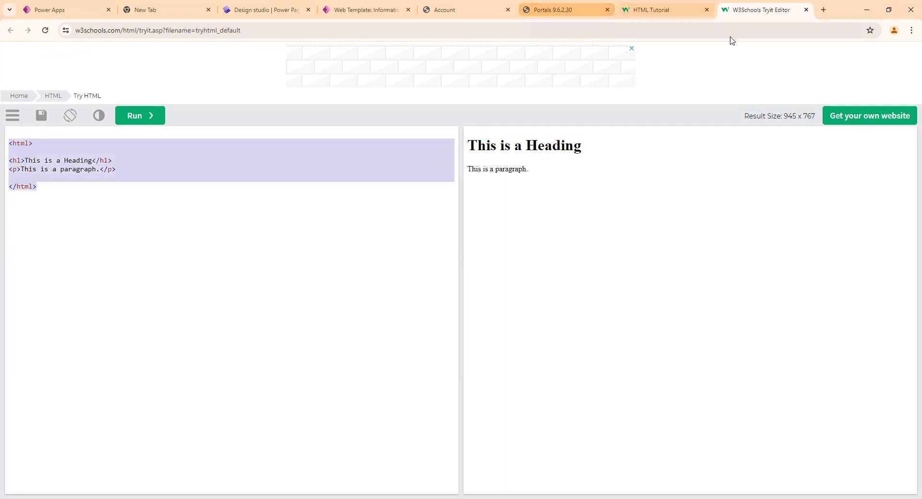
click(456, 9)
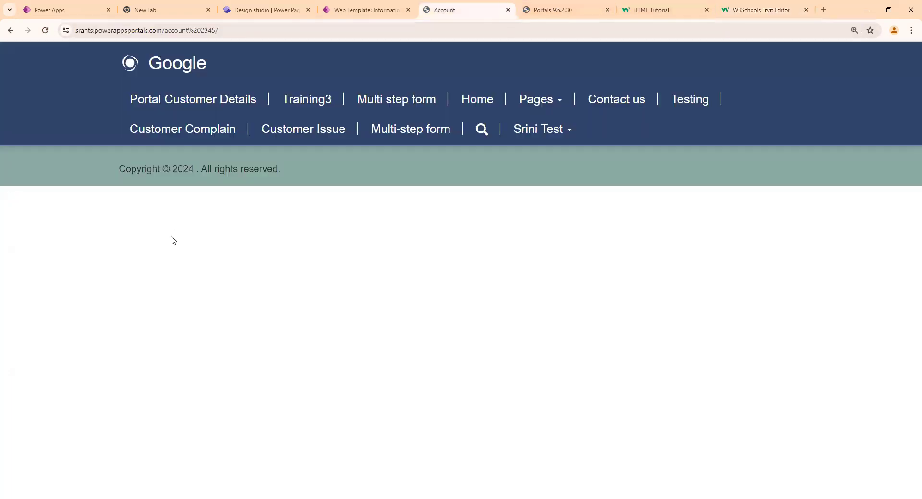
click(355, 9)
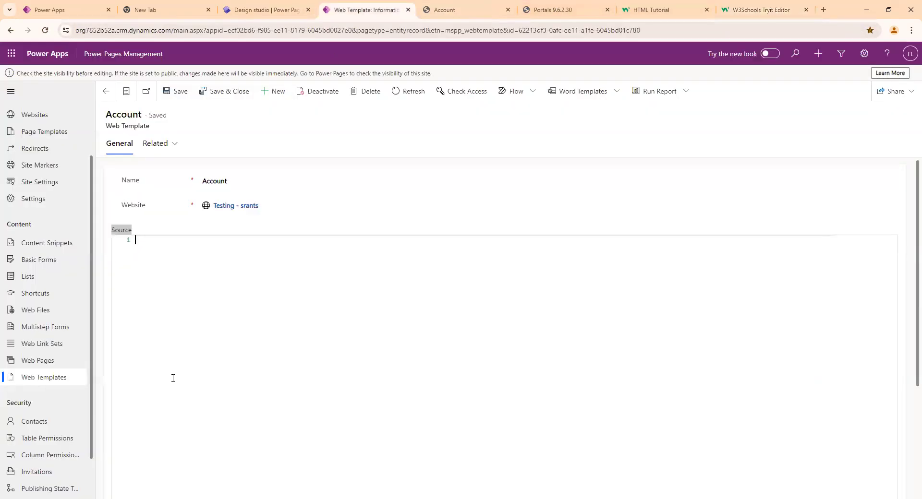
click(176, 92)
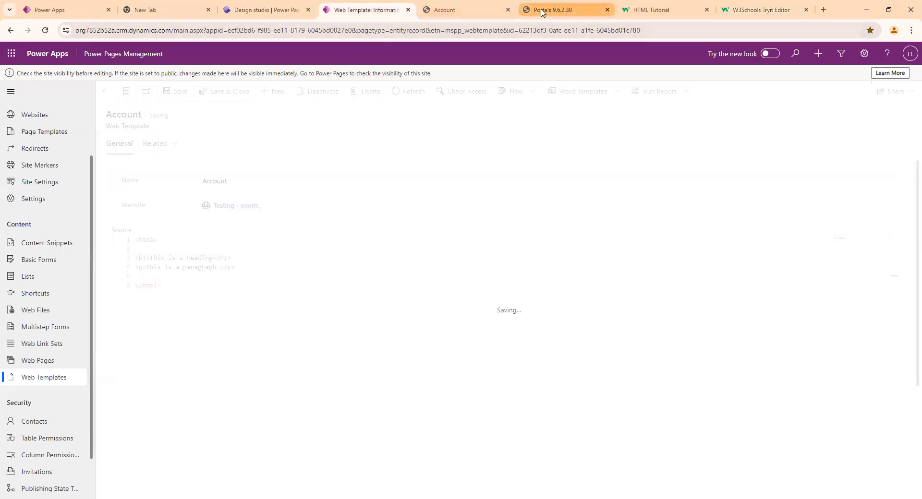
- Clear the portal's cache and reload the live Account page to view its heading and paragraph
click(557, 10)
click(135, 282)
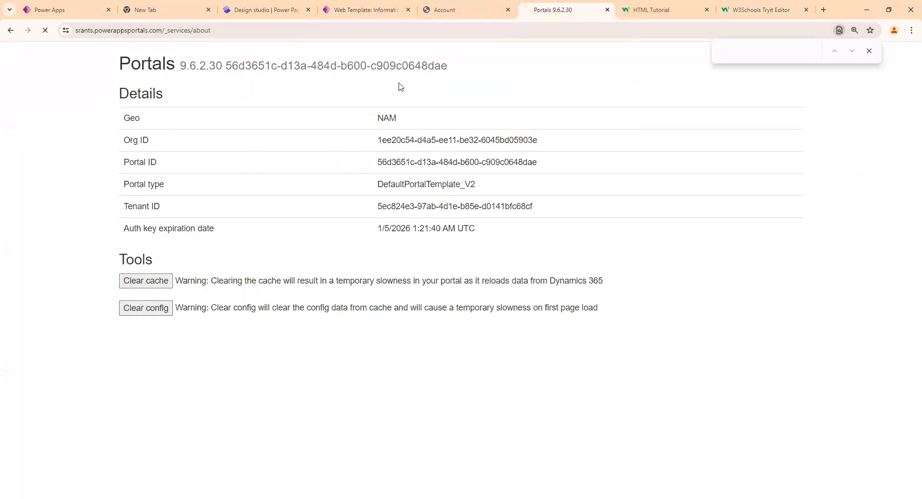
click(480, 12)
click(482, 31)
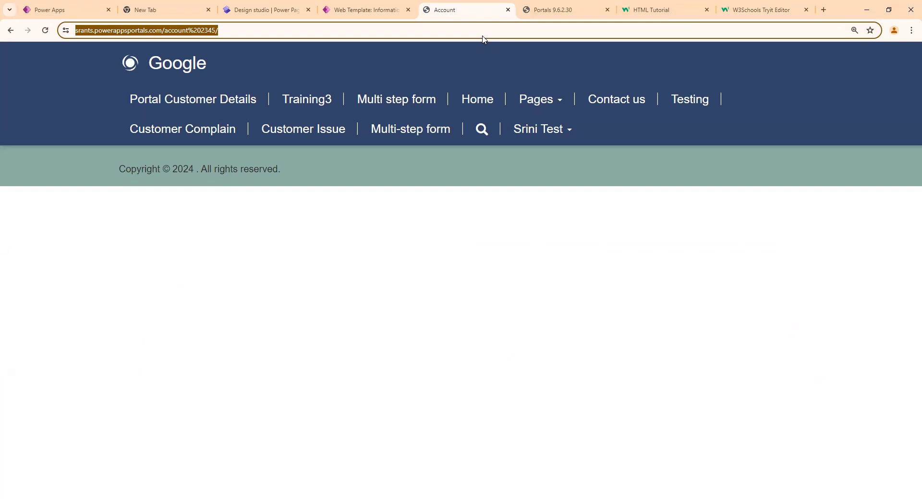
key(Return)
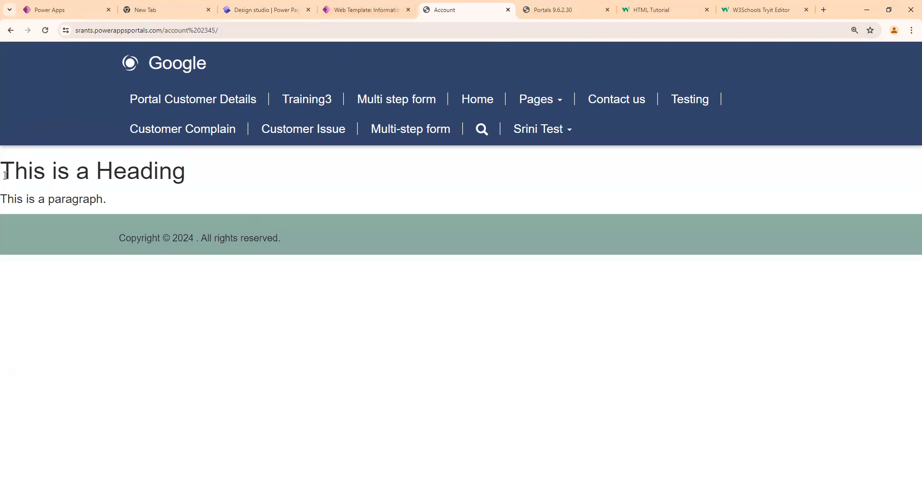
drag(5, 172, 186, 194)
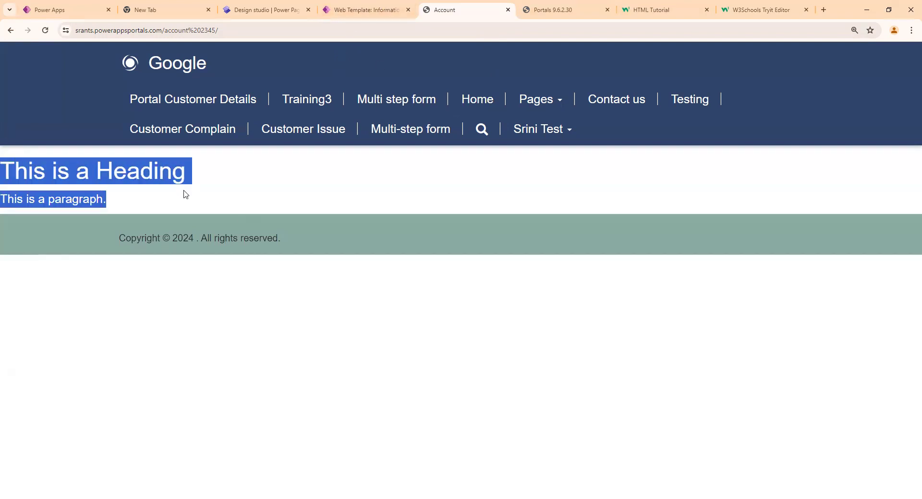
- Examine the heading and paragraph lines in the Account web template's source
key(ctrl+shift+Tab)
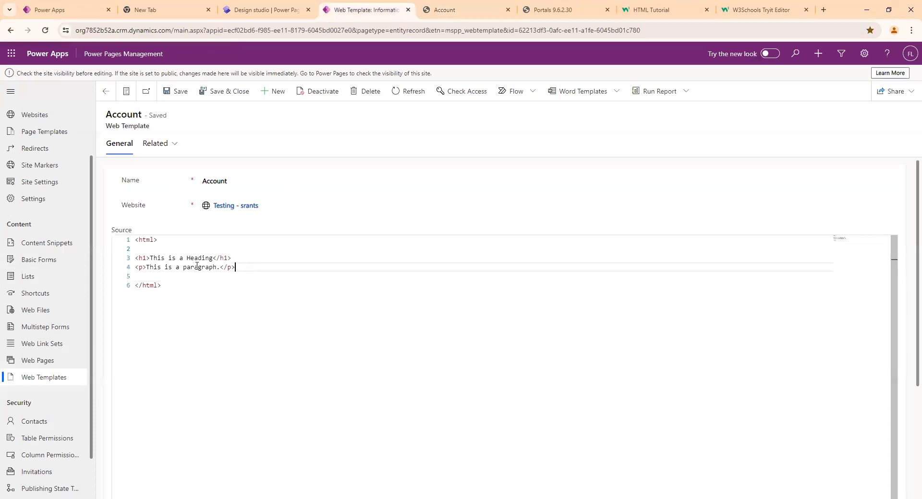
drag(145, 260, 214, 259)
drag(143, 268, 231, 268)
click(201, 285)
drag(146, 268, 219, 267)
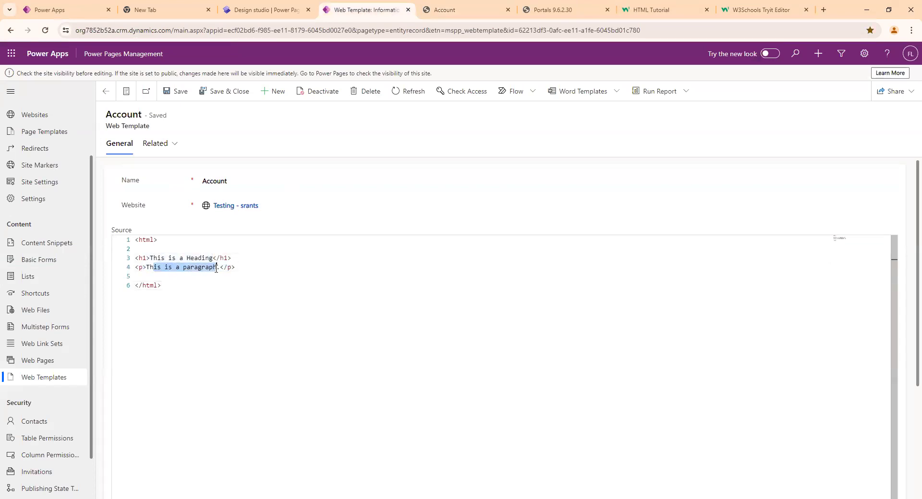
click(167, 287)
drag(161, 276, 122, 233)
click(212, 284)
click(150, 285)
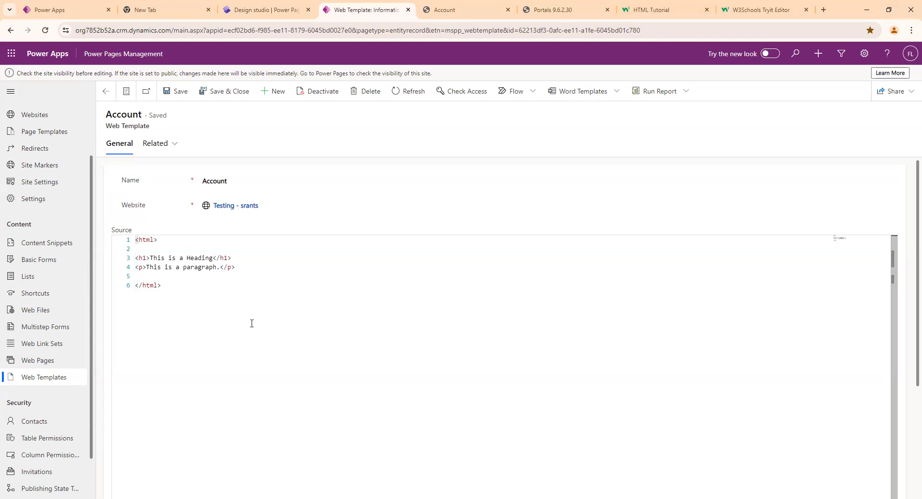
- Delete all the existing HTML from the Account web template's source
drag(138, 276, 121, 249)
key(BackSpace)
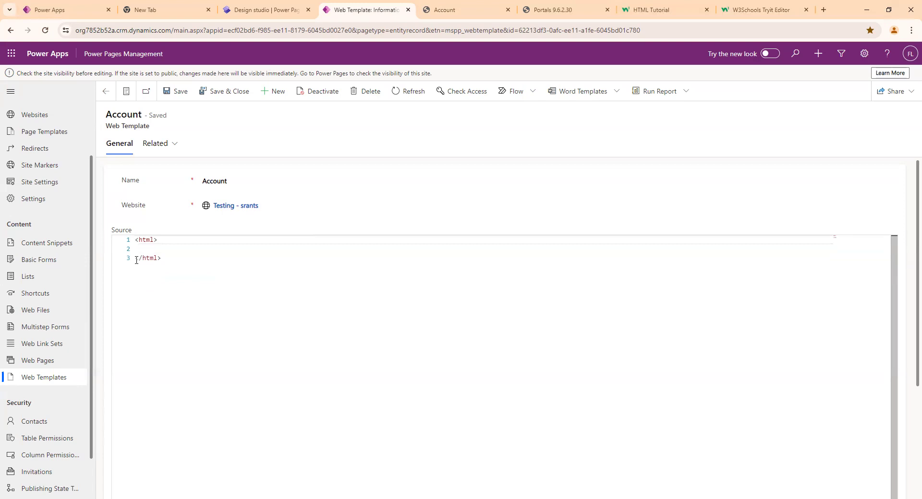
key(Return)
key(Return)
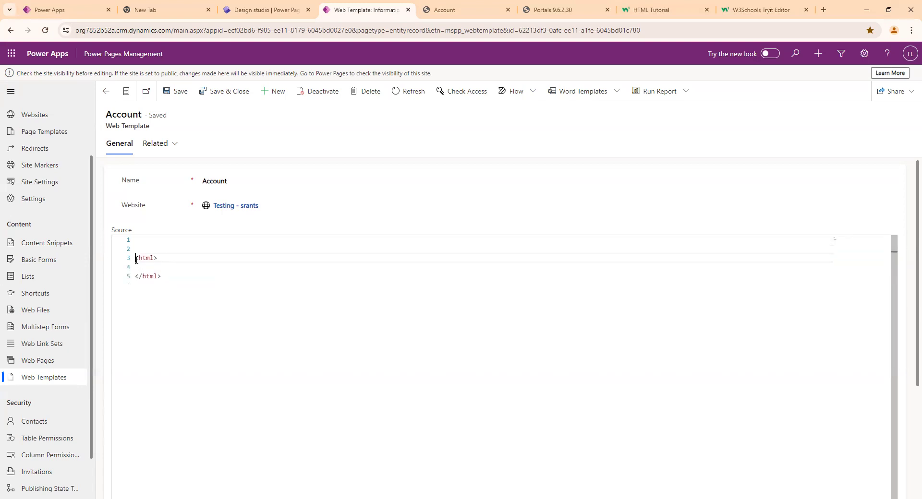
key(Up)
key(shift+Down)
key(shift+Down)
key(shift+End)
key(BackSpace)
key(BackSpace)
key(BackSpace)
- Add the comment "<!-- CSS Style -->" as the first line of the Account web template's source
text(<!)
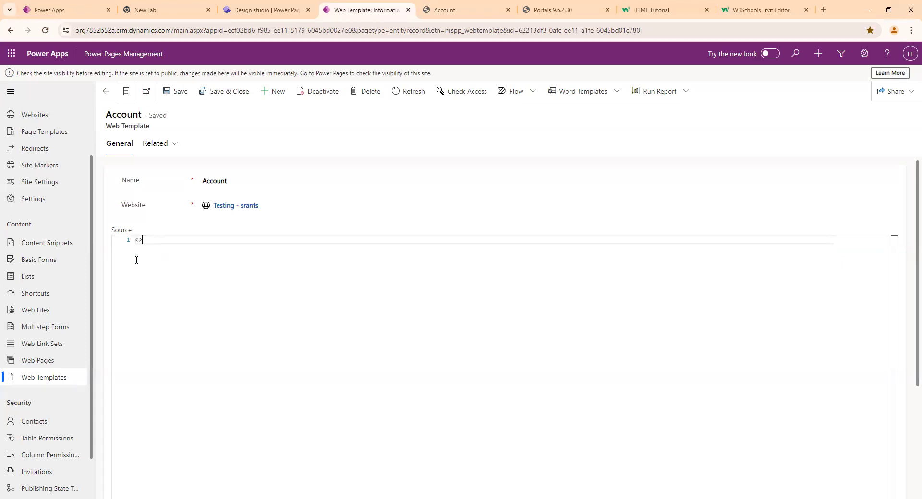
text(----)
key(Left)
key(Left)
text(CSS Style)
- Add an empty style block with <style> and </style> tags below the CSS Style comment
key(Return)
key(Return)
text(<>)
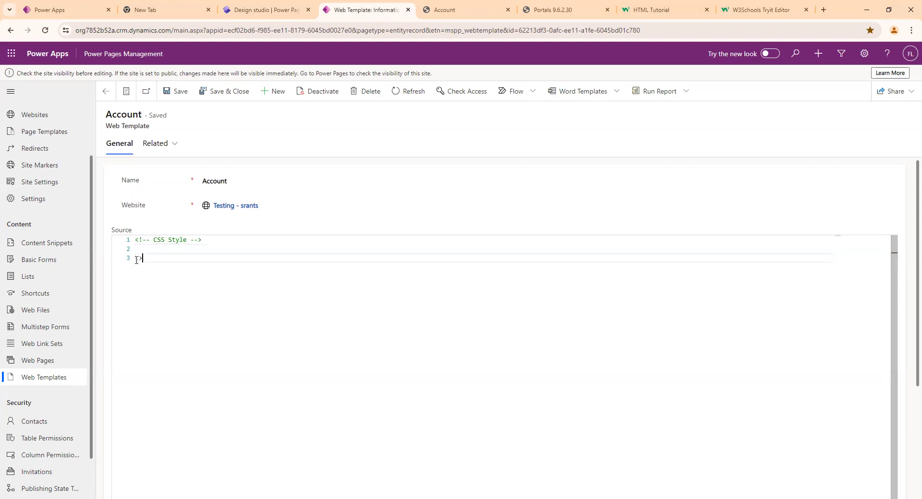
text(style>)
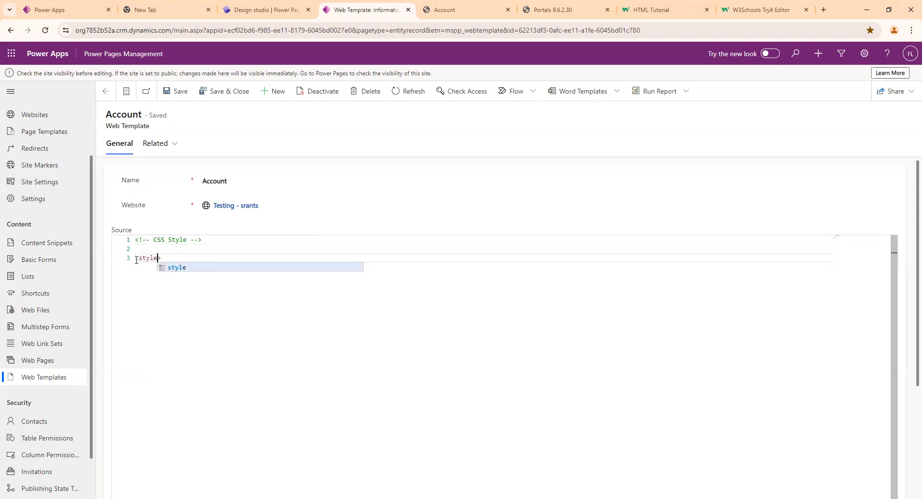
key(Return)
text(<>)
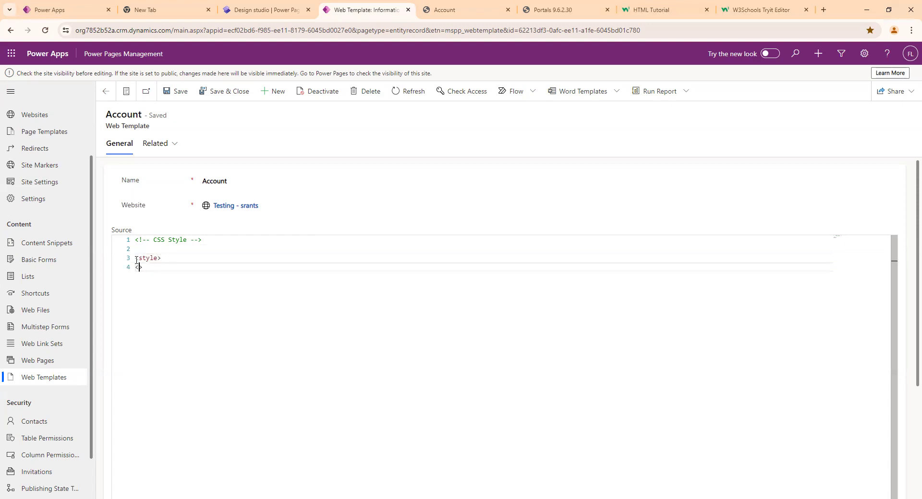
text(/style)
key(Return)
key(Return)
- Duplicate the CSS Style comment line below the style block
key(Up)
key(Up)
key(Up)
key(Up)
key(Up)
key(shift+Down)
key(shift+Up)
key(shift+Down)
key(ctrl+c)
key(Down)
key(Down)
key(Down)
key(Return)
key(ctrl+v)
- Change the duplicated comment's text to "HTML"
key(Up)
key(Right)
key(ctrl+shift+Right)
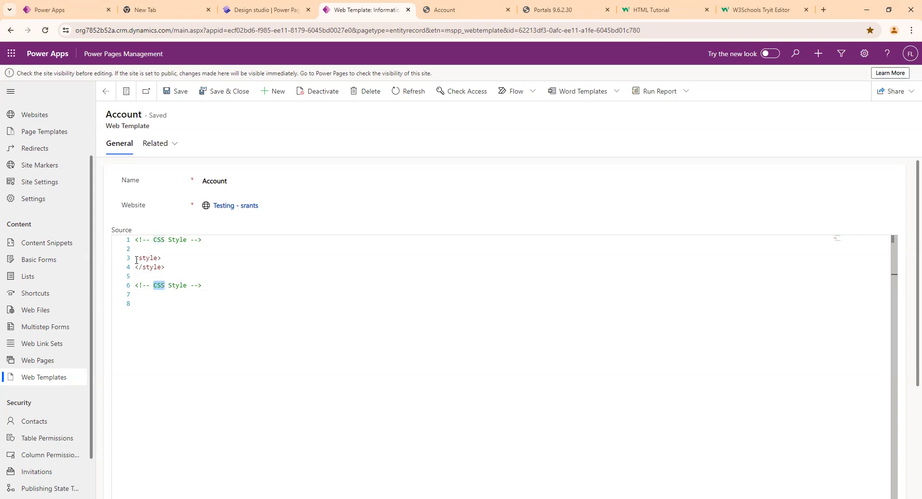
key(BackSpace)
text(HTML)
key(shift+Right)
key(shift+Right)
key(shift+Right)
key(shift+Right)
key(shift+Right)
key(shift+Right)
key(BackSpace)
key(Down)
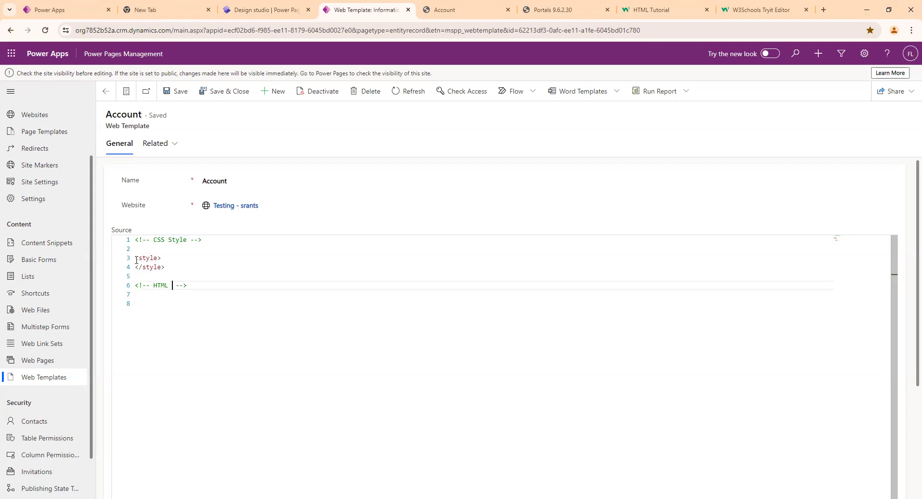
- Add an empty html block with <html> and </html> tags below the HTML comment
key(Down)
key(Return)
text(<!-- )
text(HTML>)
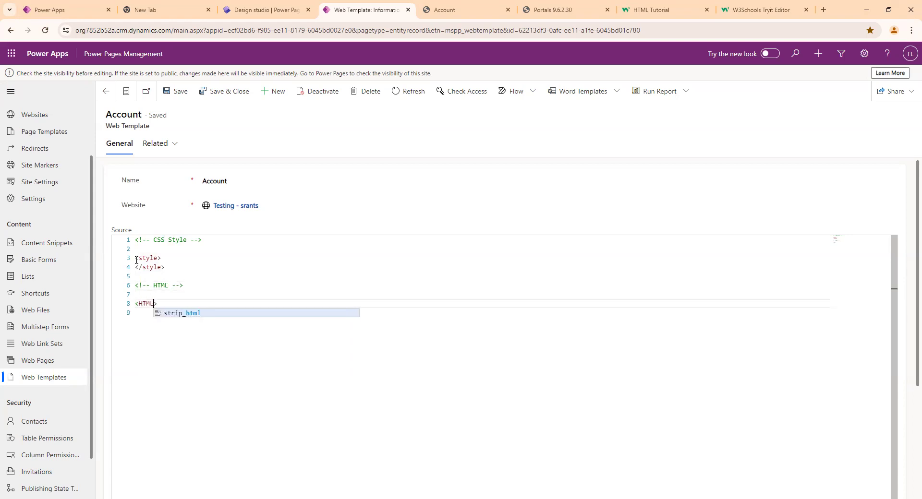
key(BackSpace)
key(BackSpace)
key(BackSpace)
key(BackSpace)
text(html)
key(Right)
key(Return)
text(</)
text(html)
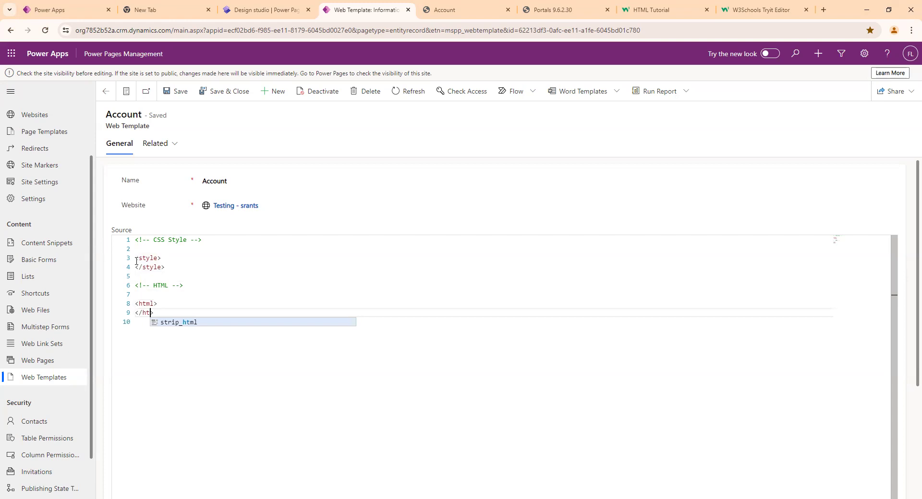
- Insert an empty line inside the html block and another inside the style block
key(Escape)
key(Up)
key(End)
key(Return)
key(Up)
key(Up)
key(Up)
key(Up)
key(Up)
key(Up)
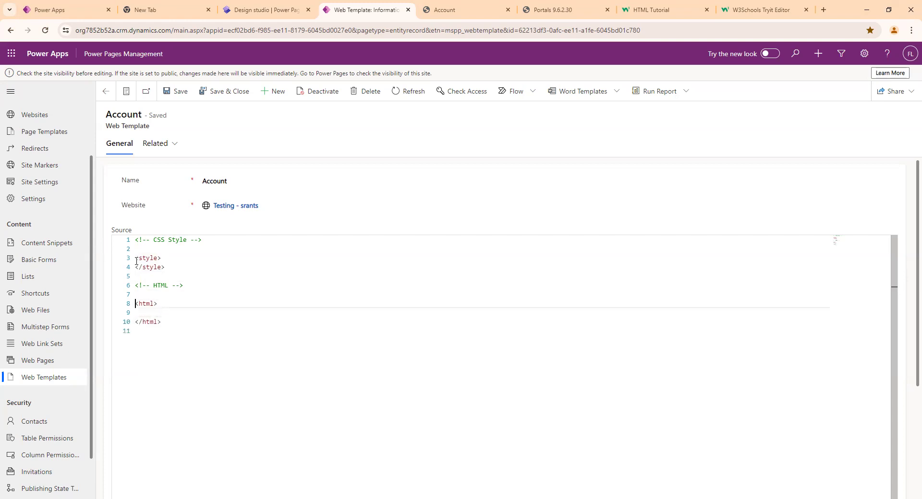
key(End)
key(Return)
- Paste a copy of the section comment line below the closing </html> tag
key(Down)
key(Down)
key(Down)
key(Down)
key(Down)
key(Down)
key(Down)
key(Up)
key(Up)
key(Up)
key(Down)
key(Down)
key(Down)
key(Down)
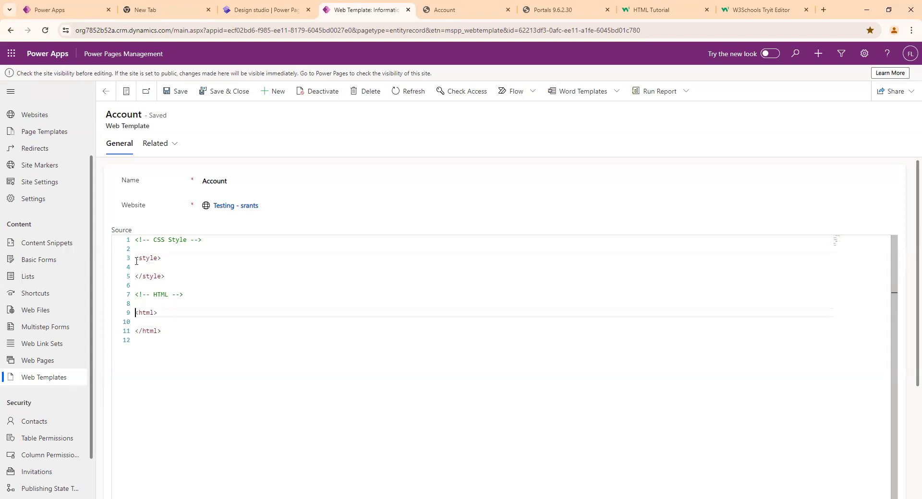
key(Return)
key(ctrl+v)
- Change the text of the pasted comment below the html block to "Javascript"
key(Up)
key(Right)
key(Right)
key(Right)
key(Right)
key(shift+Right)
key(shift+Right)
key(shift+Right)
key(shift+Right)
key(shift+Right)
key(shift+Right)
key(shift+Right)
key(shift+Right)
key(shift+Right)
text(Javasctrpi)
key(BackSpace)
key(BackSpace)
text(ipt)
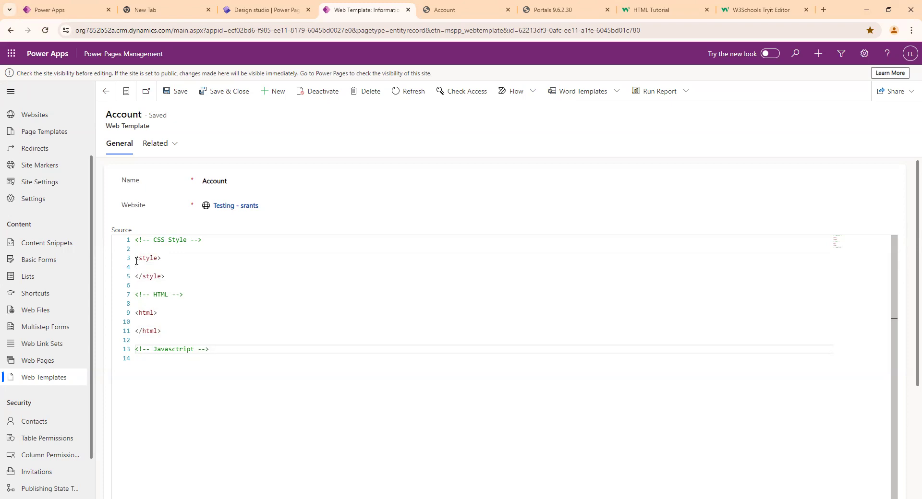
key(Left)
key(Left)
key(Left)
key(Left)
key(BackSpace)
- Add a script block with <script> and </script> tags below the Javascript comment
key(Return)
key(Return)
text(<)
text(scr)
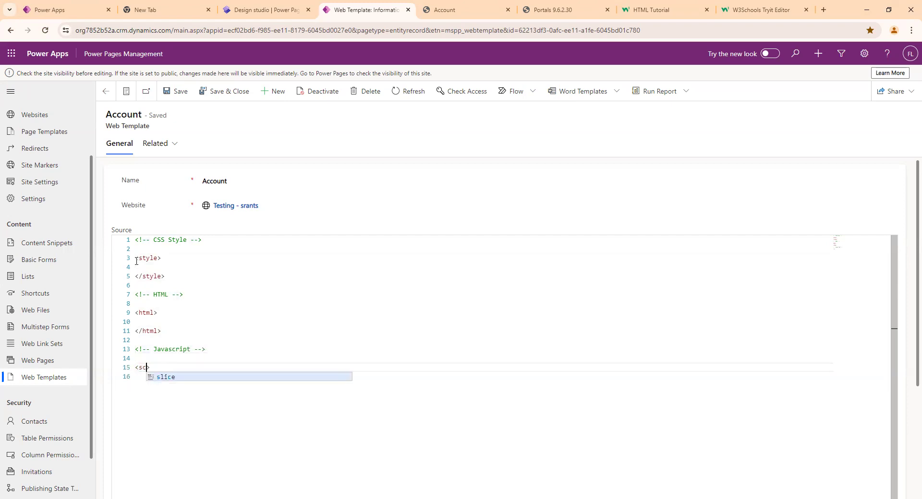
key(BackSpace)
text(ript)
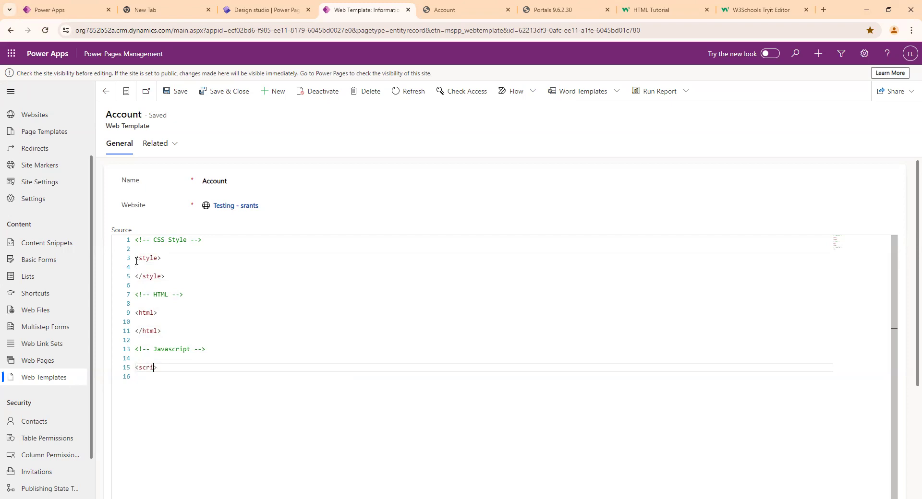
key(shift+Home)
key(ctrl+c)
key(End)
key(Return)
key(ctrl+v)
key(Left)
key(Left)
key(Left)
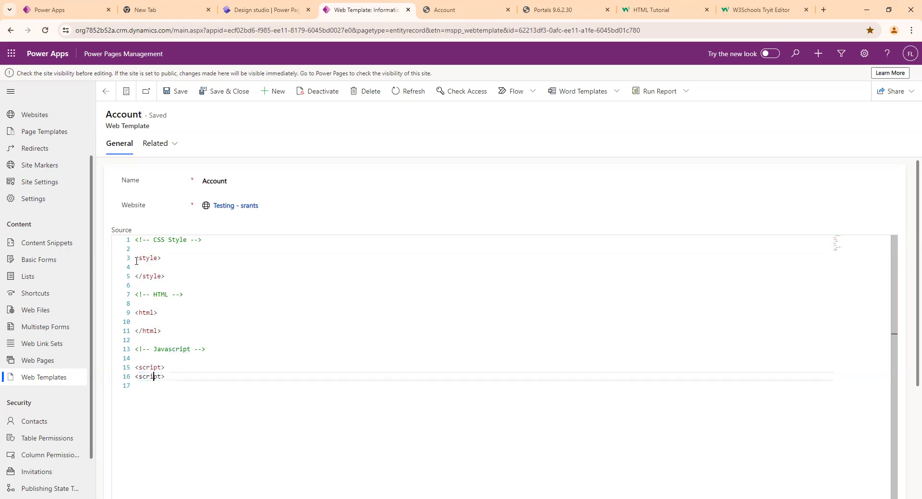
text(/)
- Insert an empty line inside the script block and save the web template
click(142, 323)
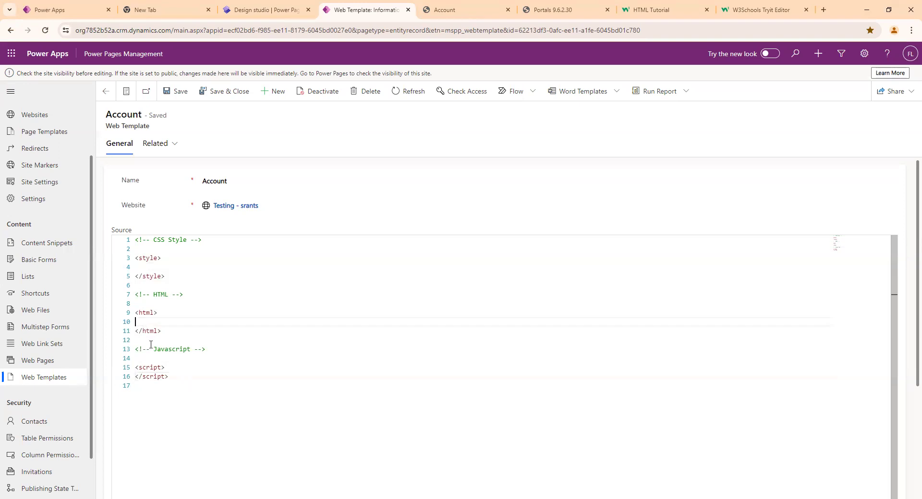
click(184, 368)
key(Return)
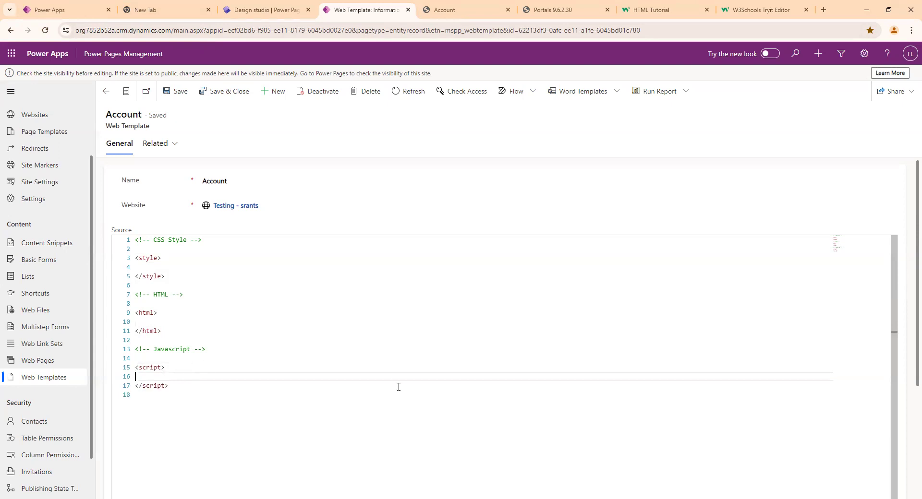
click(175, 91)
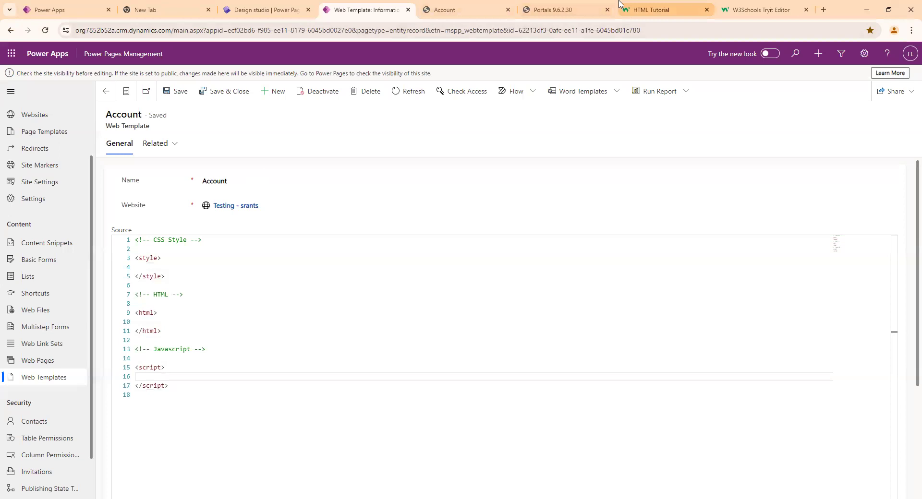
- Go back from the W3Schools HTML Tutorial to the Google results for html and look through them
click(651, 10)
click(742, 10)
click(677, 10)
click(558, 31)
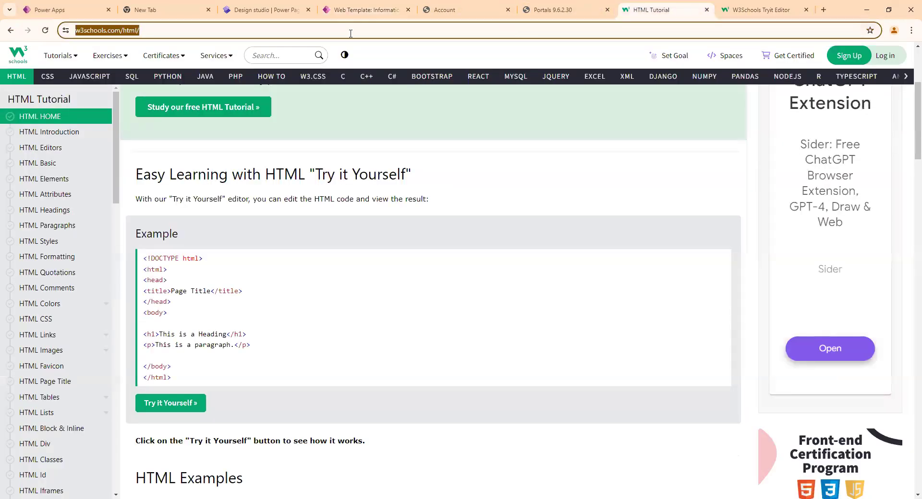
click(10, 30)
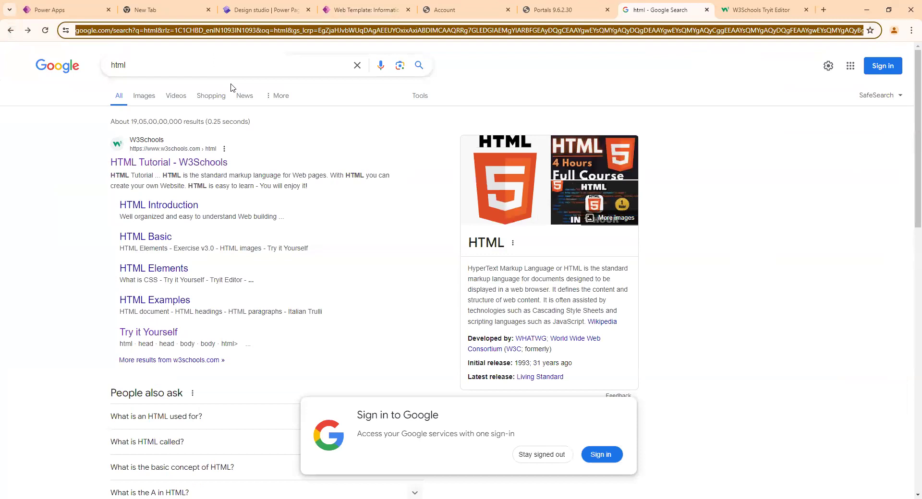
click(375, 7)
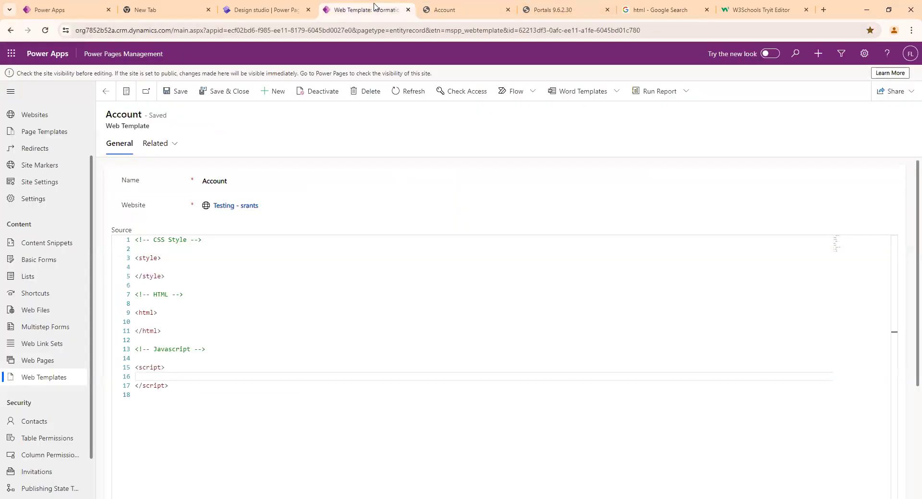
click(437, 7)
click(600, 7)
click(646, 8)
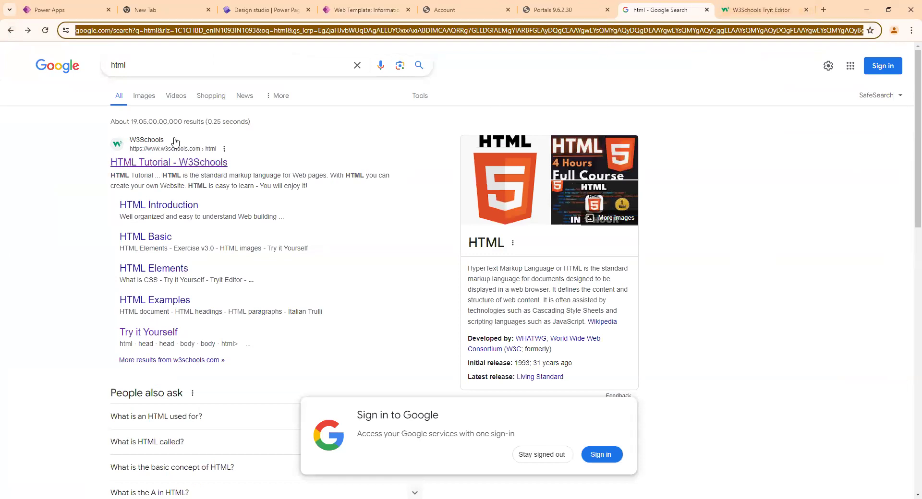
scroll(180, 192, down, 7)
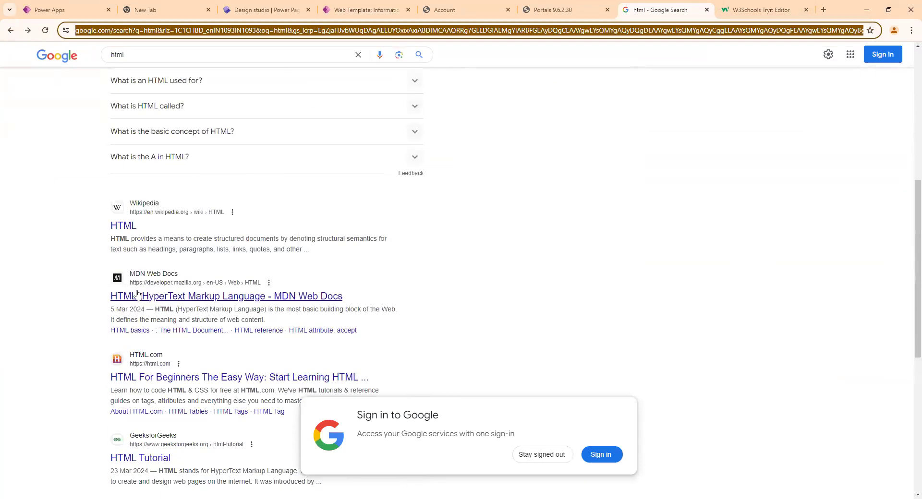
- Skim the MDN Web Docs HTML page and return to the search results
click(137, 294)
scroll(447, 309, down, 10)
scroll(448, 309, down, 20)
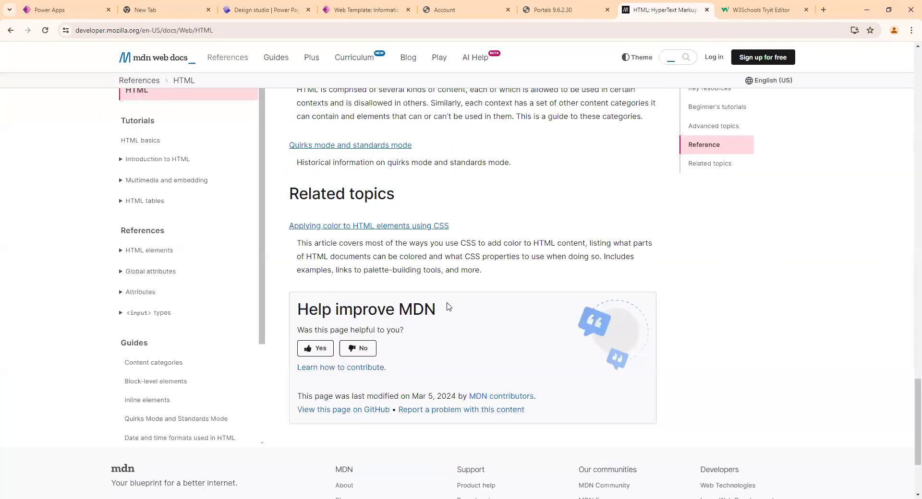
scroll(449, 307, up, 2)
click(10, 31)
scroll(179, 206, up, 7)
- Examine the heading tag in the W3Schools HTML Tutorial example and the current Account portal page
click(175, 161)
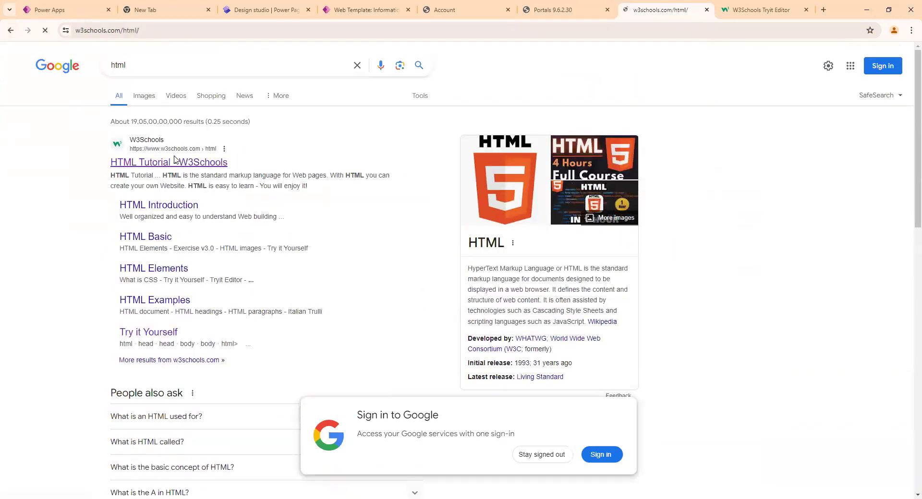
scroll(290, 230, down, 5)
drag(251, 201, 163, 187)
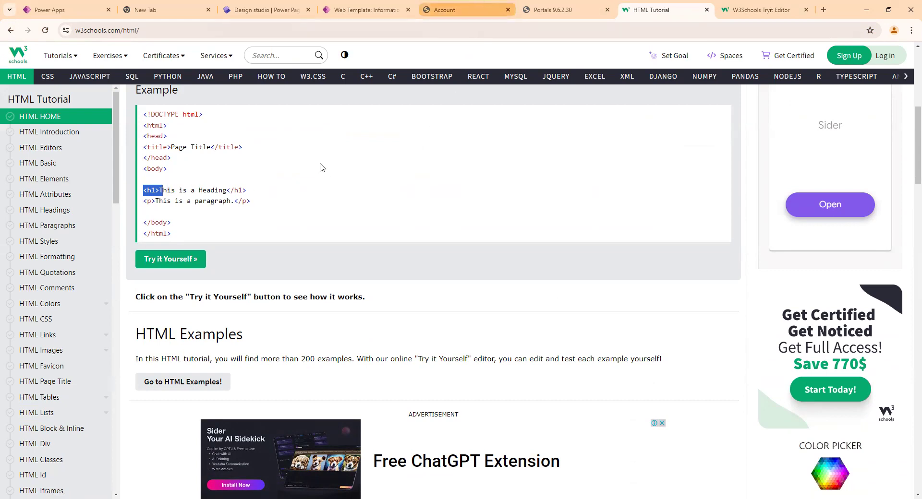
click(475, 4)
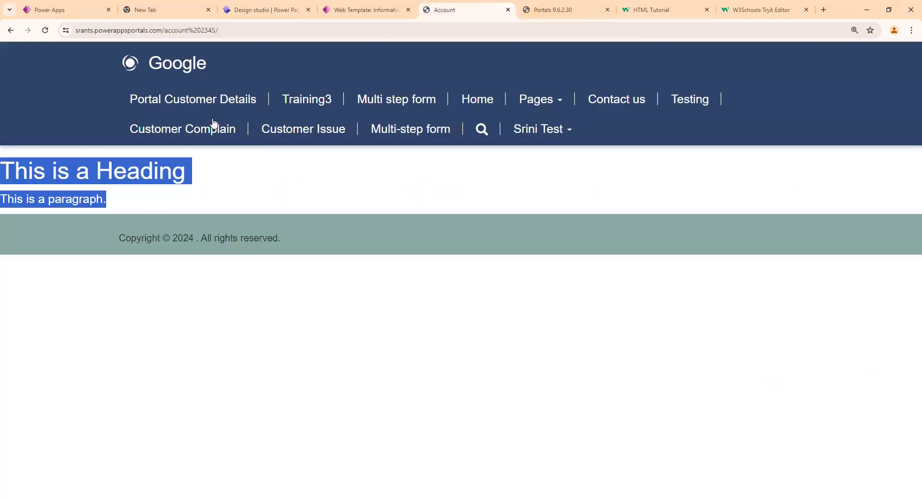
- Add the heading line <h1>123</h1> inside the html block of the Account web template
key(ctrl+shift+Tab)
click(166, 322)
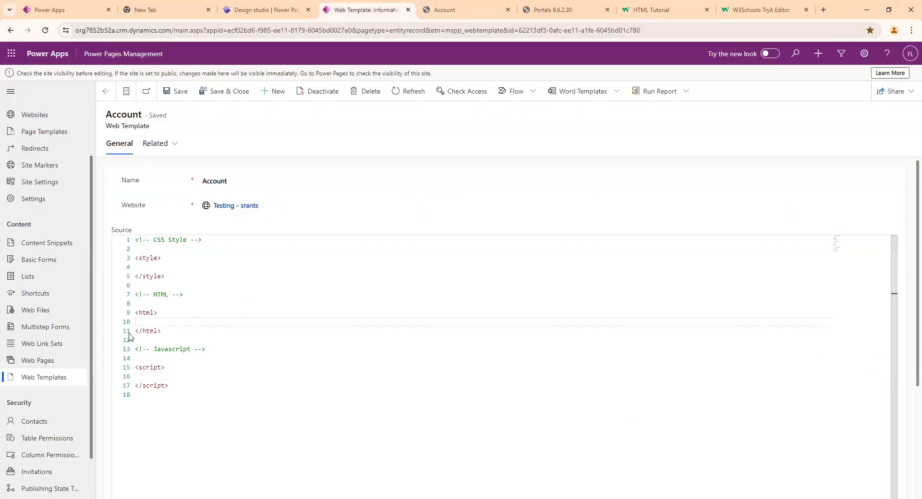
key(Return)
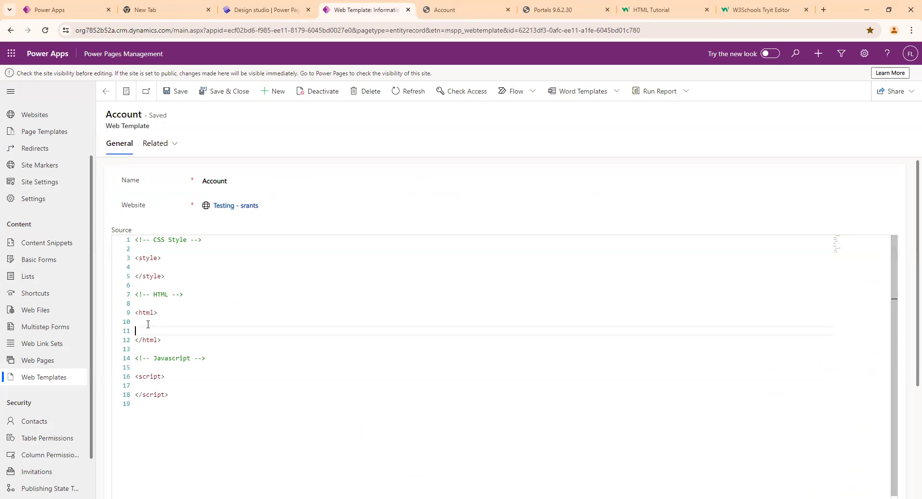
key(Return)
text(<)
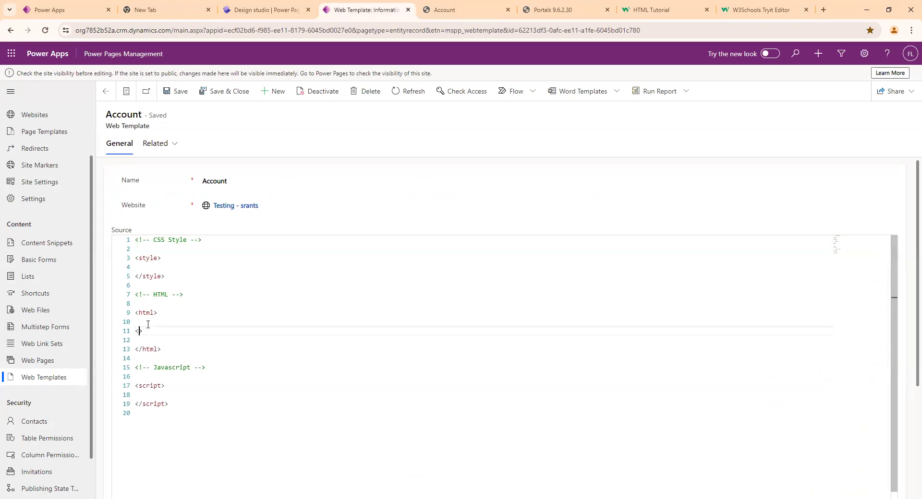
text(h)
text(1)
text(/)
text(123)
- Duplicate the 123 heading line three times directly below the original
key(shift+End)
key(ctrl+c)
key(End)
key(Return)
key(ctrl+v)
key(Return)
key(ctrl+v)
key(Return)
key(ctrl+v)
- Change the tags of the three copied headings to h2, h3 and h4, and save the web template
key(BackSpace)
text(2)
key(BackSpace)
text(4)
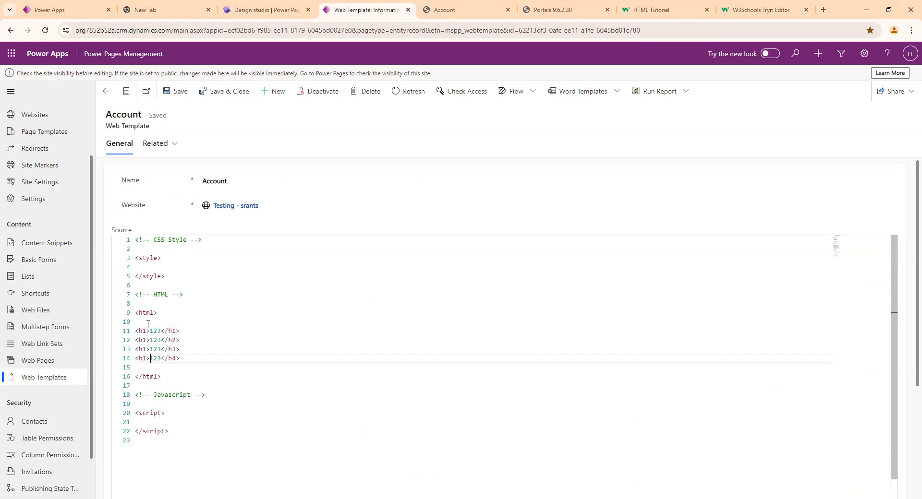
key(BackSpace)
text(3)
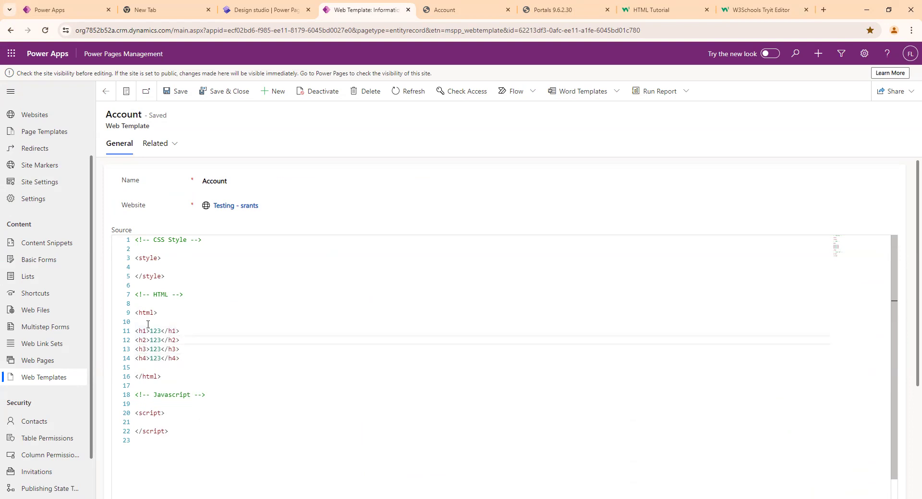
click(174, 92)
- Refresh the portal from the Portals 9.6.2.30 page, reload the Account page and examine its rendered headings
drag(178, 356, 135, 313)
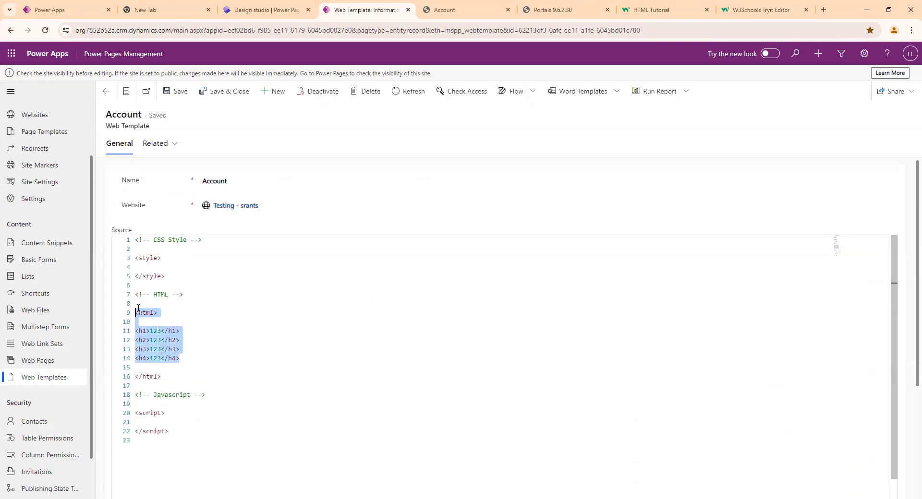
click(557, 10)
click(168, 281)
click(446, 9)
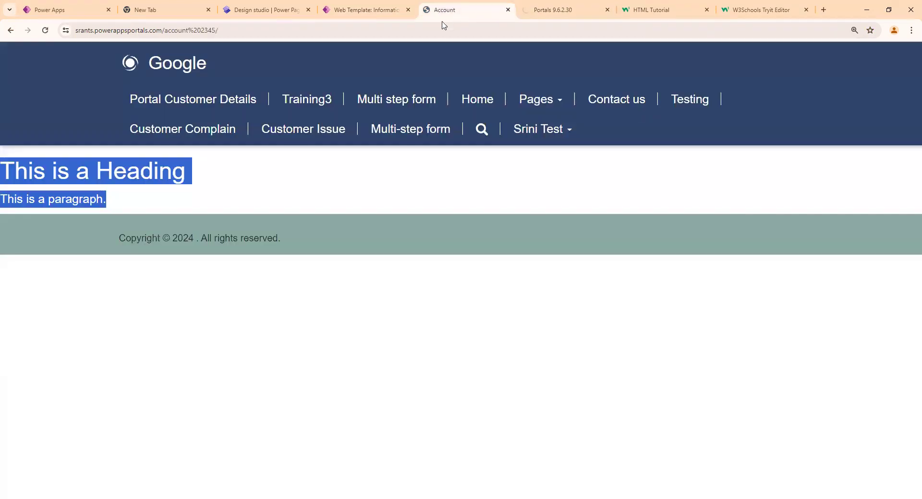
click(442, 27)
key(Return)
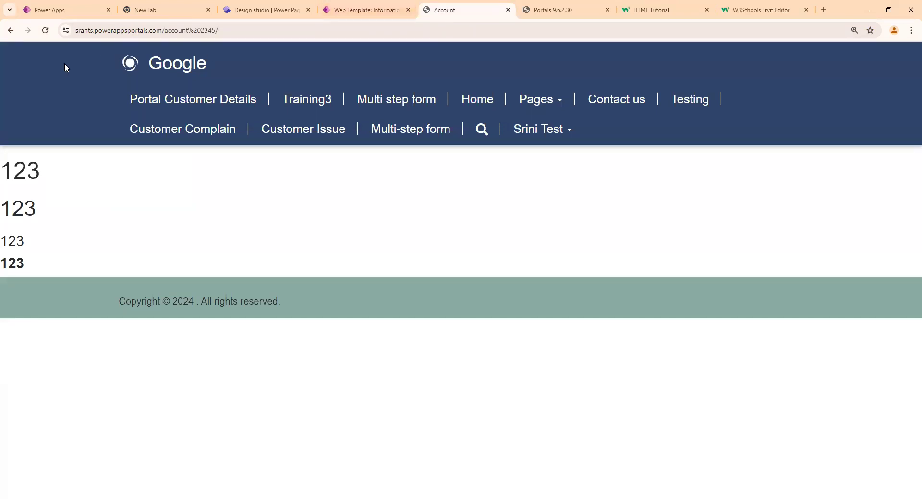
drag(17, 171, 27, 263)
click(52, 193)
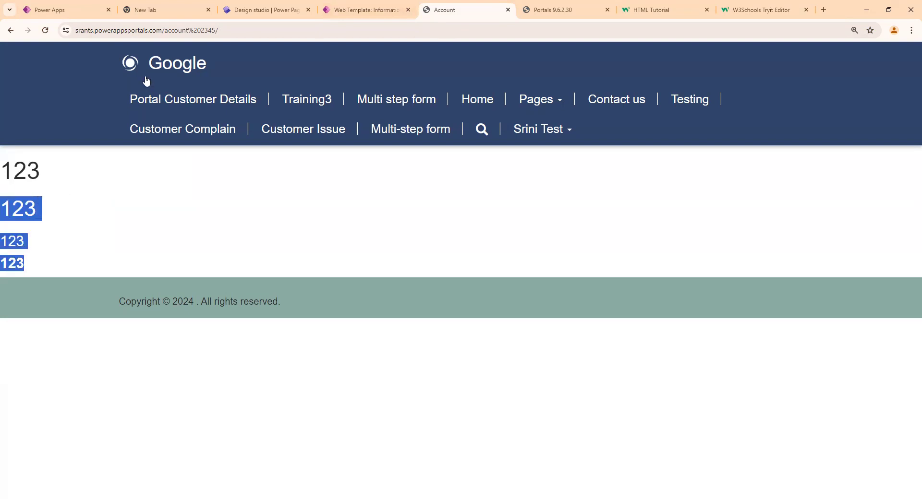
- Return to the Account web template and review the h1 to h4 lines in its source
click(360, 9)
click(202, 331)
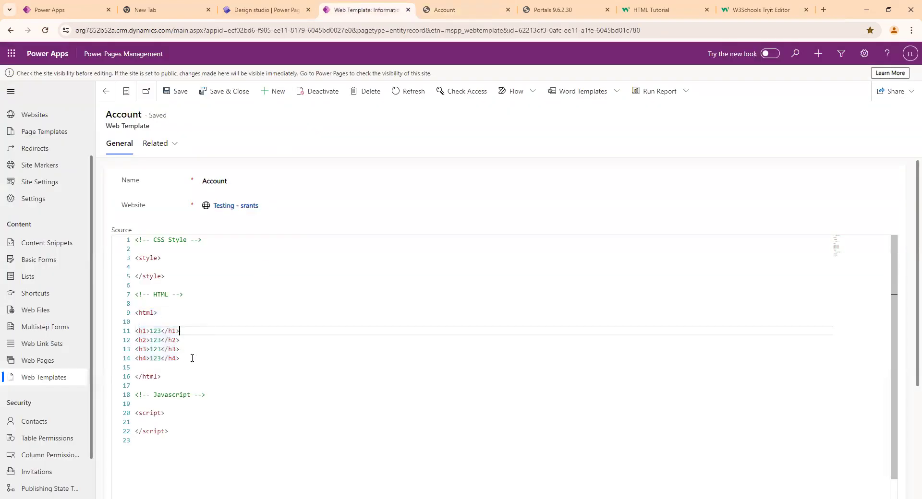
drag(183, 358, 140, 330)
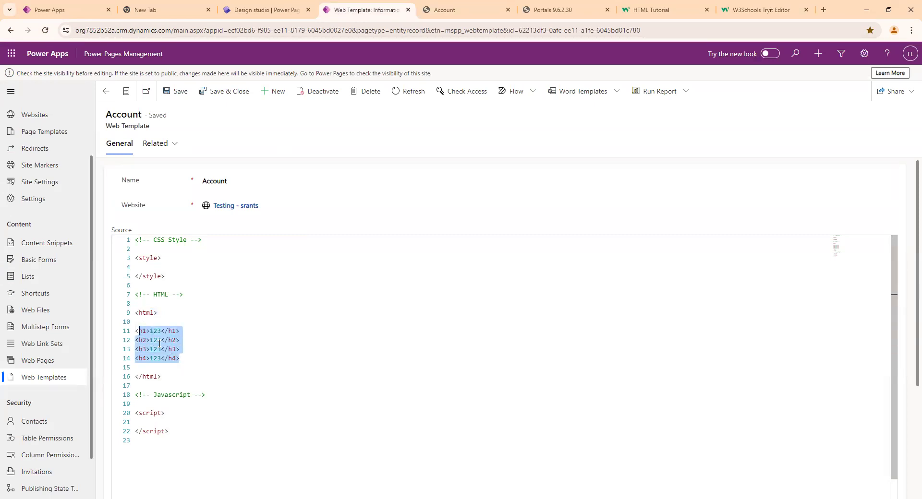
- Go back to the Google results for html and browse the image results
click(650, 9)
click(10, 30)
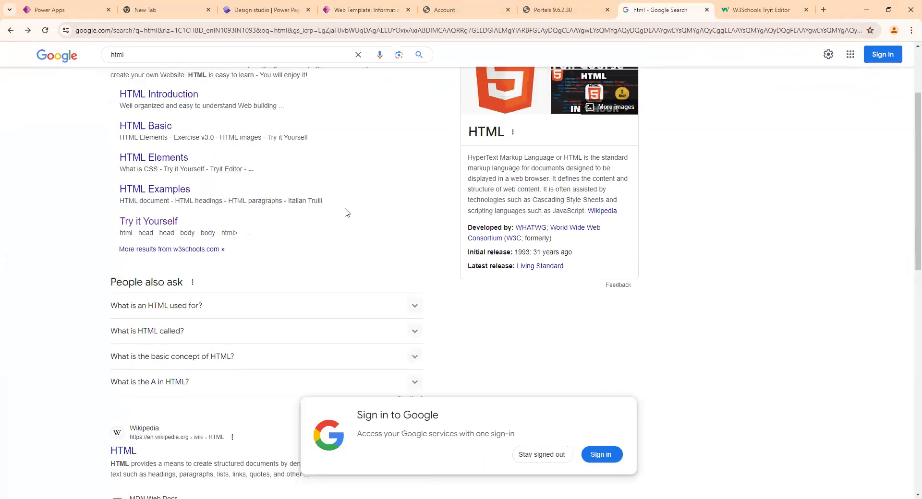
click(149, 103)
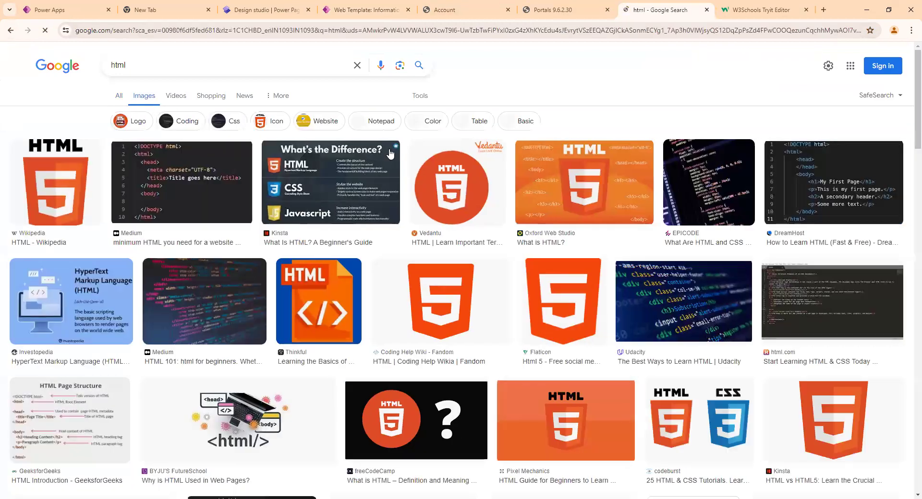
scroll(253, 97, down, 8)
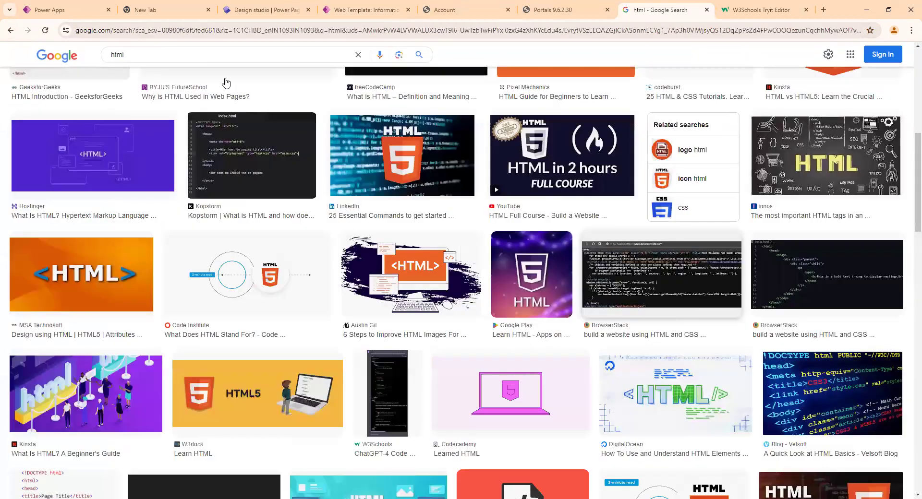
click(199, 57)
key(ctrl+s)
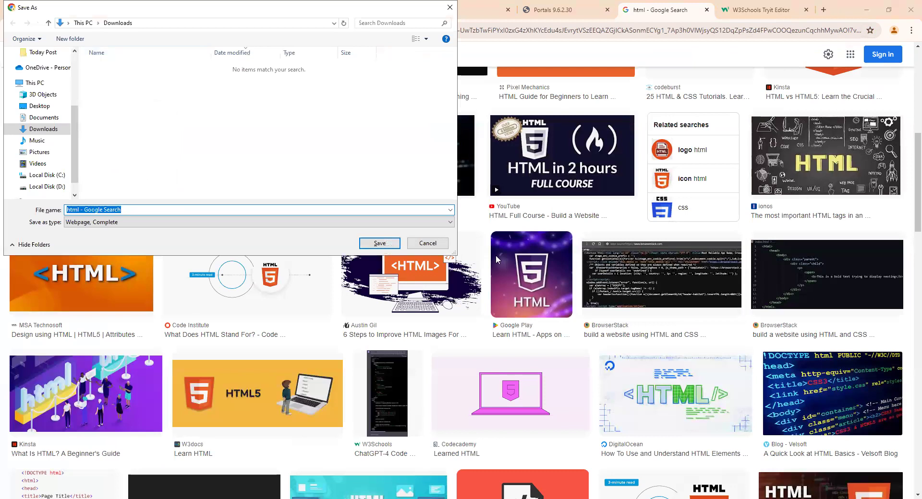
click(443, 248)
click(443, 248)
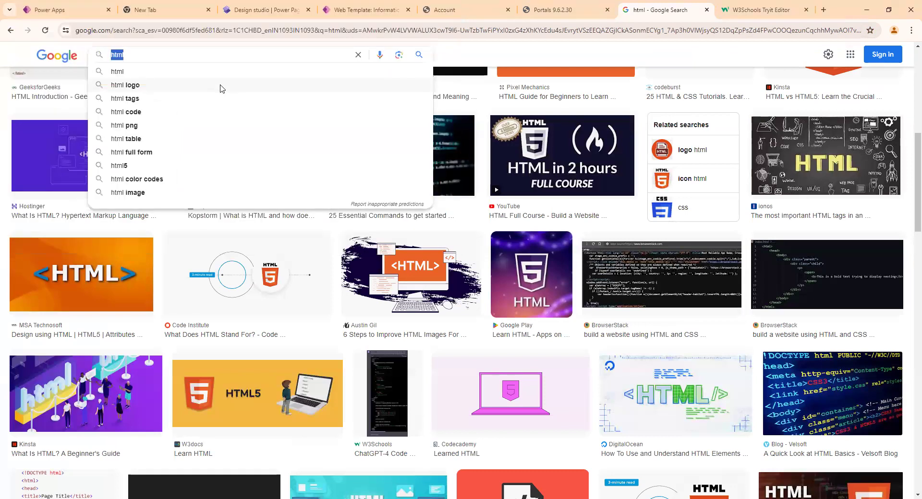
- Search Google Images for "html design"
text(e)
key(BackSpace)
text(design)
key(Return)
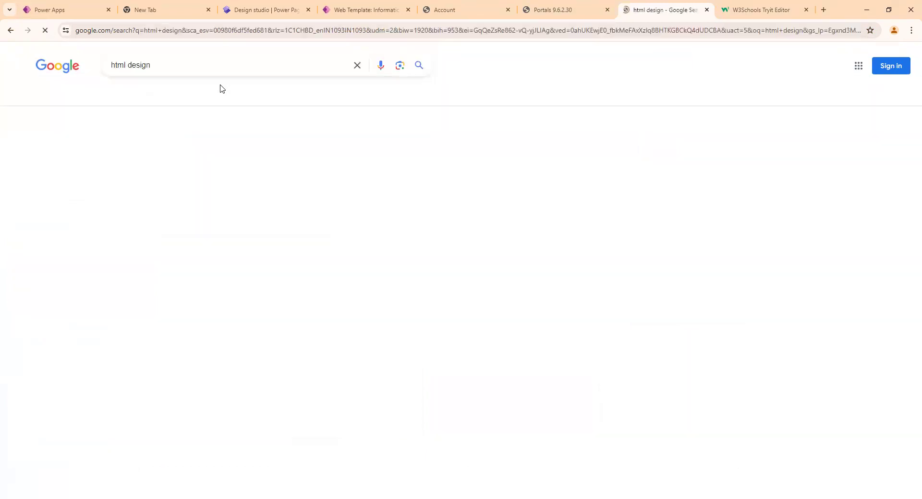
- Browse the image results and preview the Drag and drop builder HTML Template and Free Basic HTML Templates Trending in 2021 designs
scroll(466, 259, down, 2)
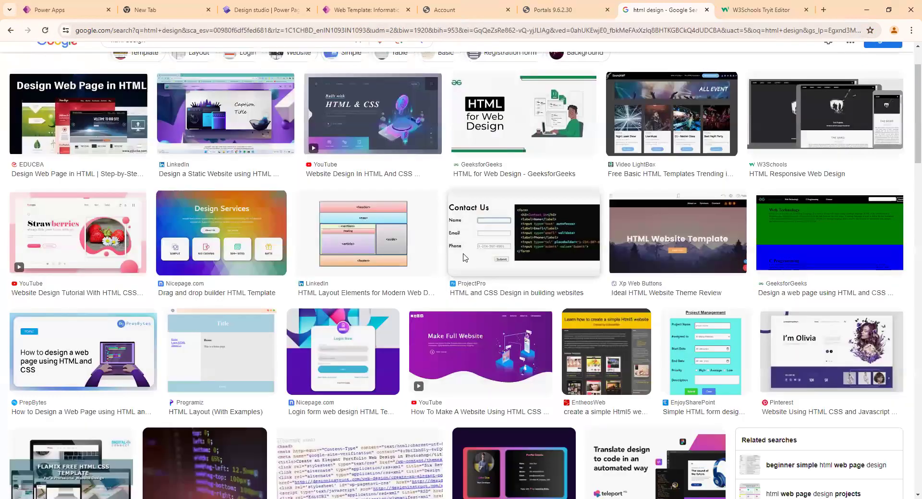
scroll(217, 306, up, 2)
click(217, 306)
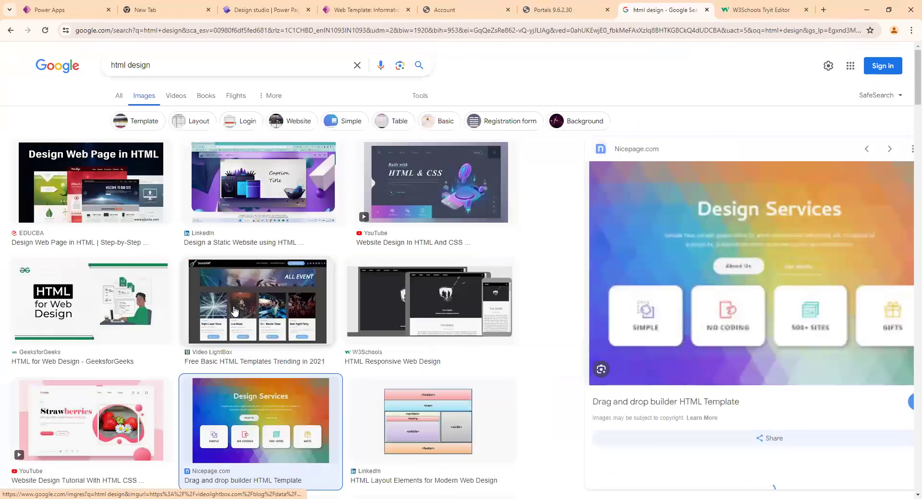
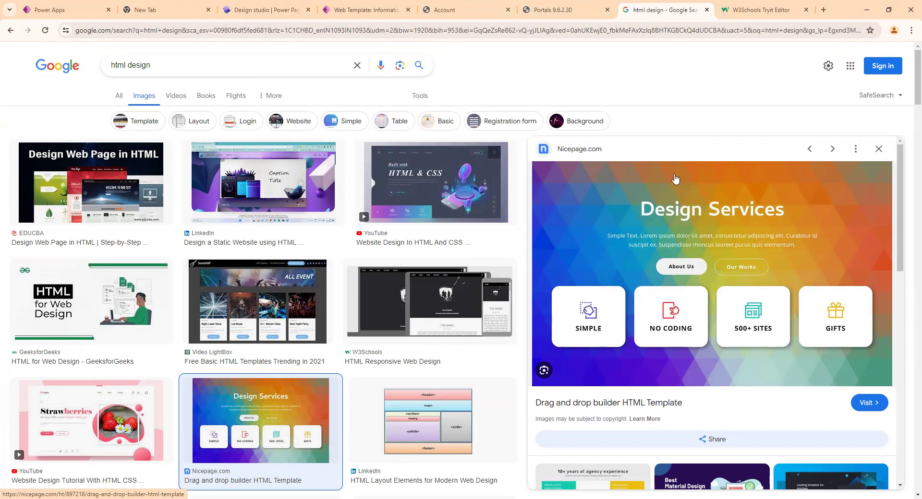
click(309, 318)
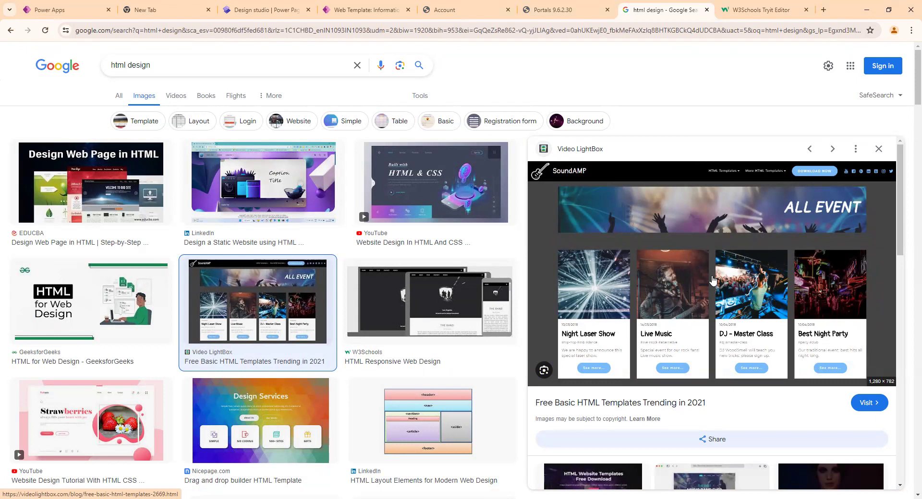
- Look through the related images and preview the Free Website Design Templates To Make Your Website Perfect result
scroll(716, 293, down, 10)
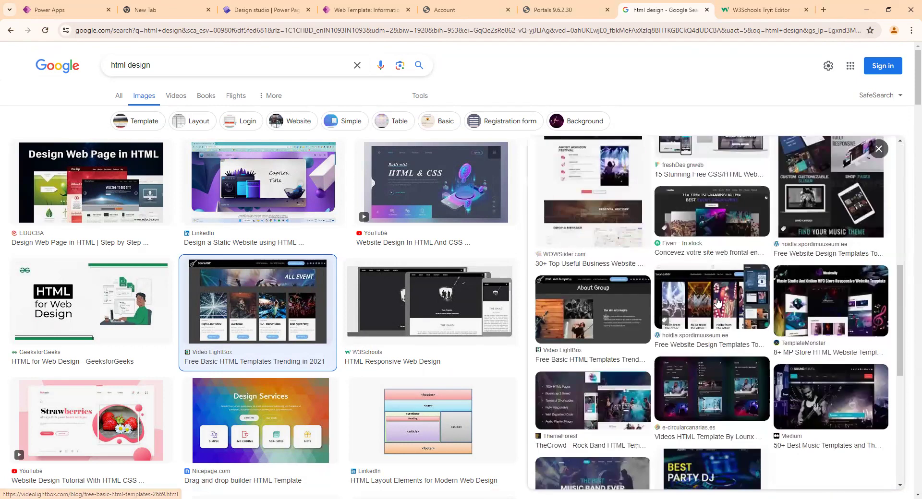
scroll(717, 301, up, 10)
scroll(716, 308, down, 9)
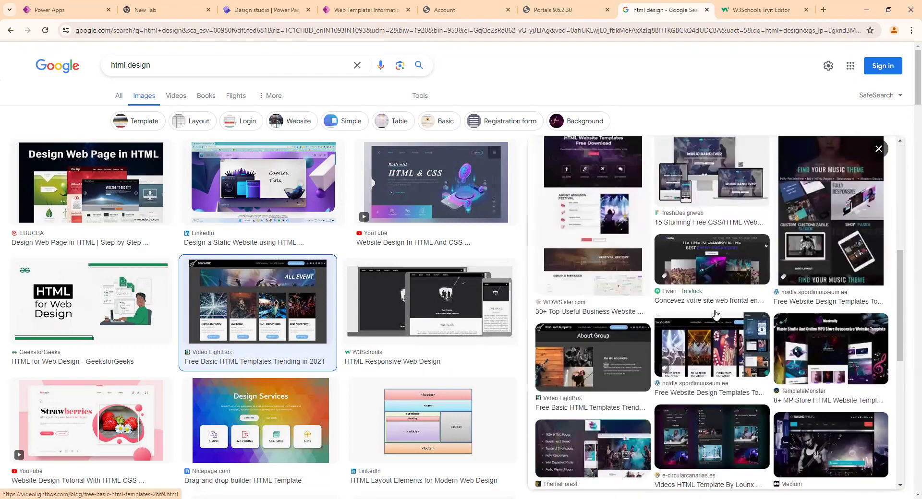
click(718, 369)
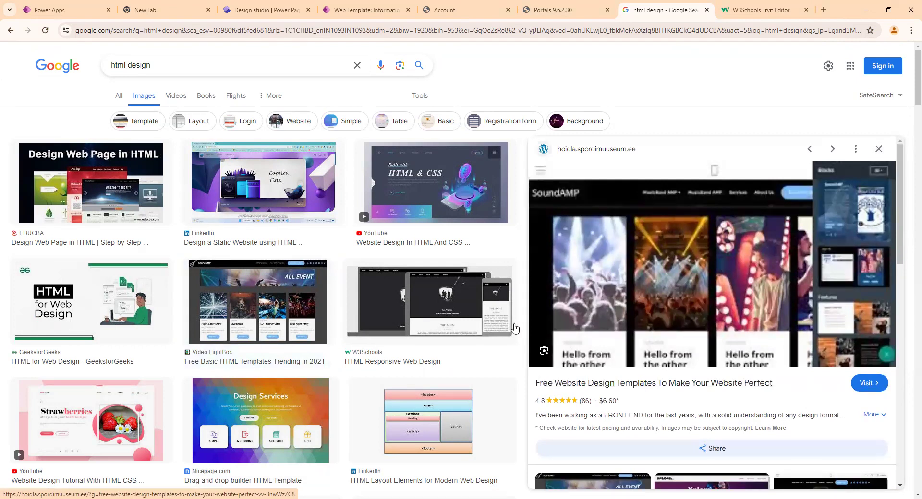
- Browse further down the html design image results and preview the javatpoint HTML Layout diagram
scroll(297, 324, down, 5)
scroll(297, 324, down, 2)
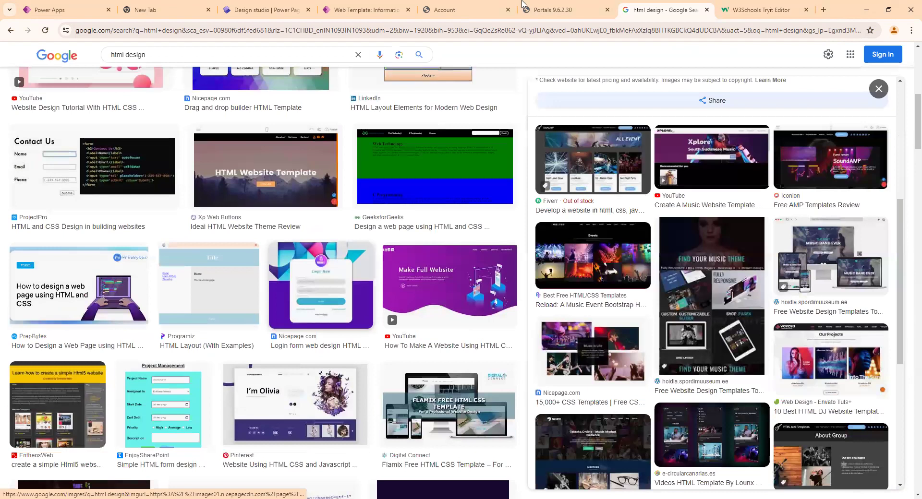
scroll(463, 241, down, 3)
scroll(462, 241, down, 3)
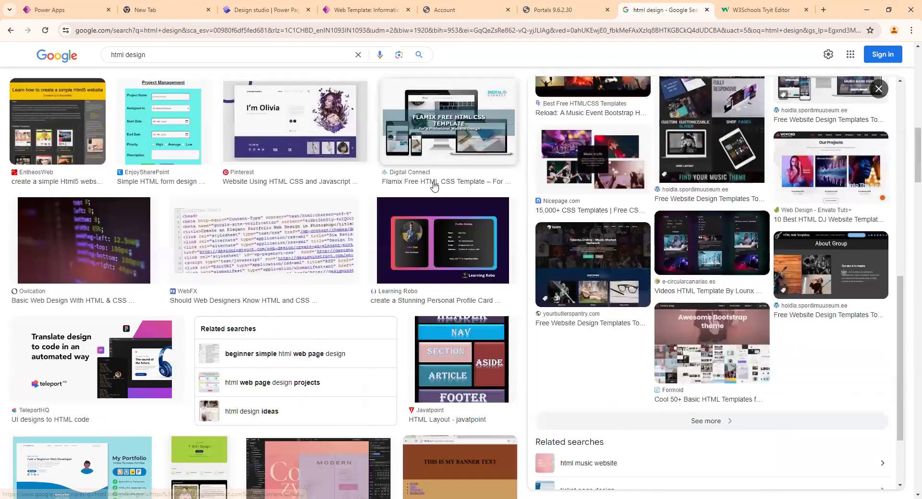
scroll(458, 254, down, 2)
click(459, 255)
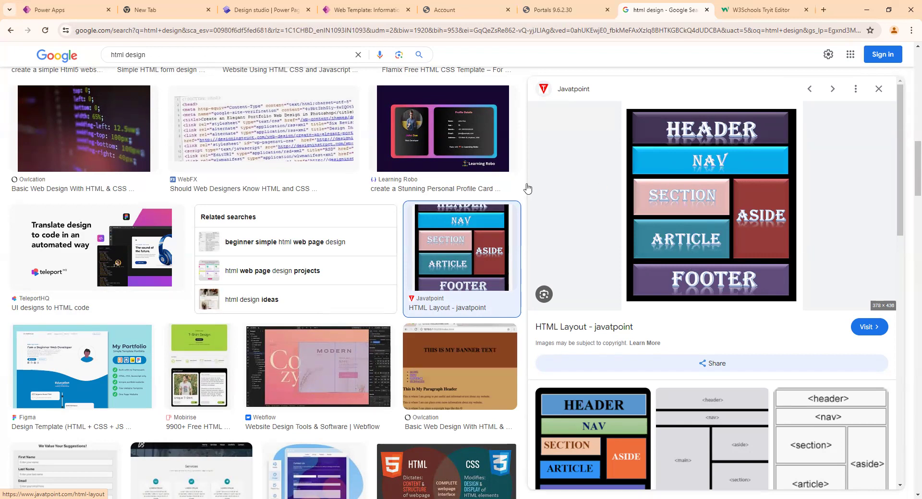
- Open the 123FormBuilder HTML contact form page from its image result and dismiss the Spring Sale Deal offer
scroll(369, 261, down, 5)
scroll(369, 261, up, 4)
scroll(371, 262, down, 1)
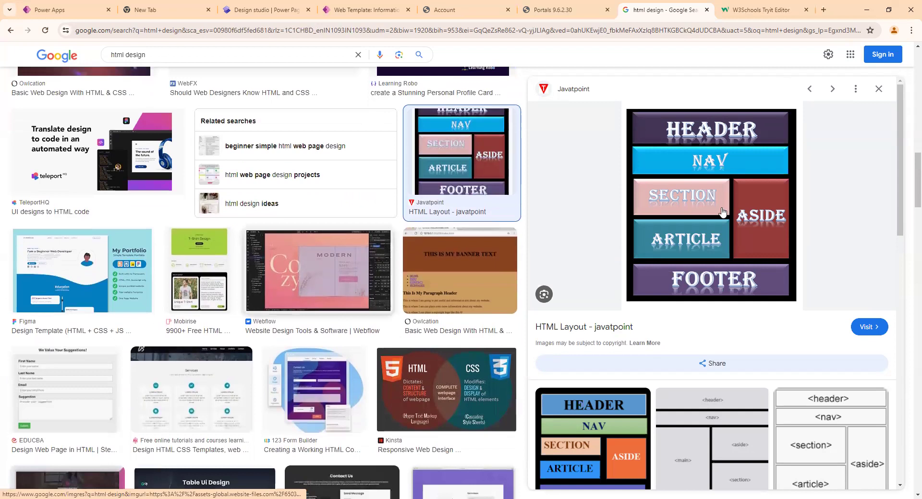
click(337, 372)
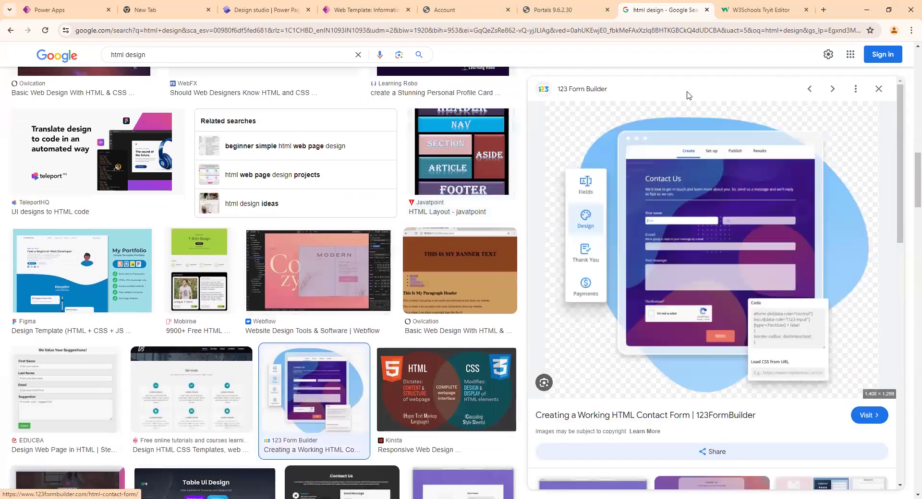
click(663, 415)
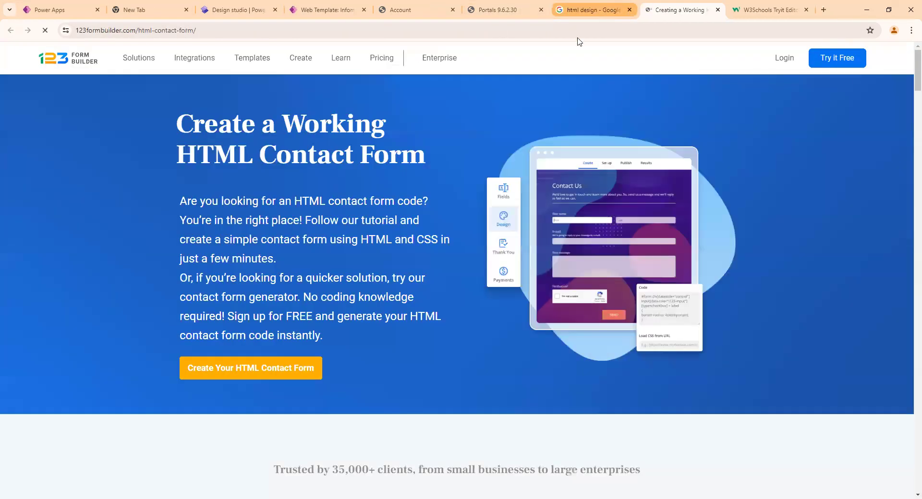
scroll(372, 265, down, 14)
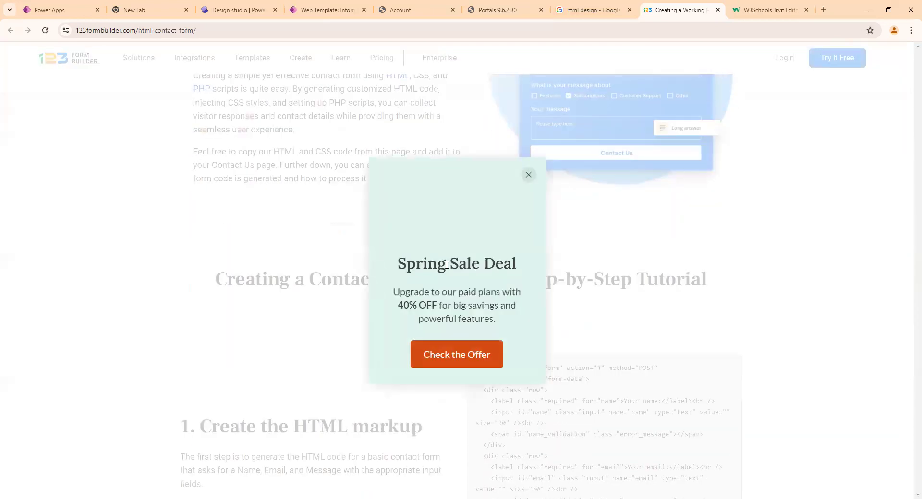
click(528, 175)
- Examine the contact form tutorial, focusing on the code sample in the Create the HTML markup section
scroll(564, 289, down, 3)
scroll(562, 290, down, 7)
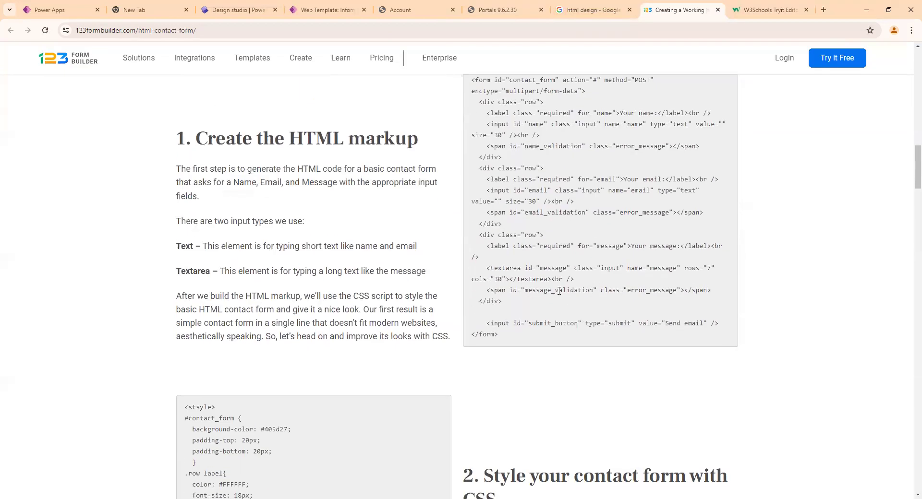
scroll(552, 298, up, 6)
drag(472, 177, 505, 242)
scroll(504, 242, up, 16)
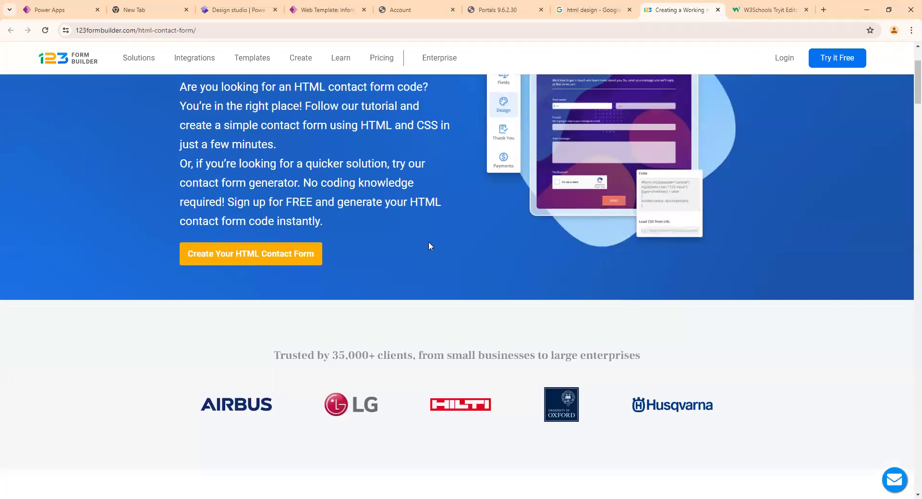
scroll(565, 208, up, 2)
scroll(587, 231, down, 20)
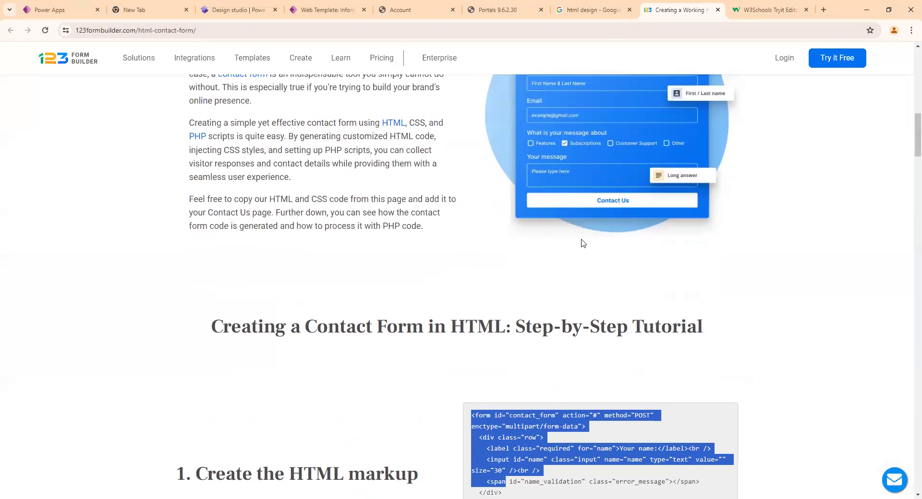
scroll(575, 245, down, 8)
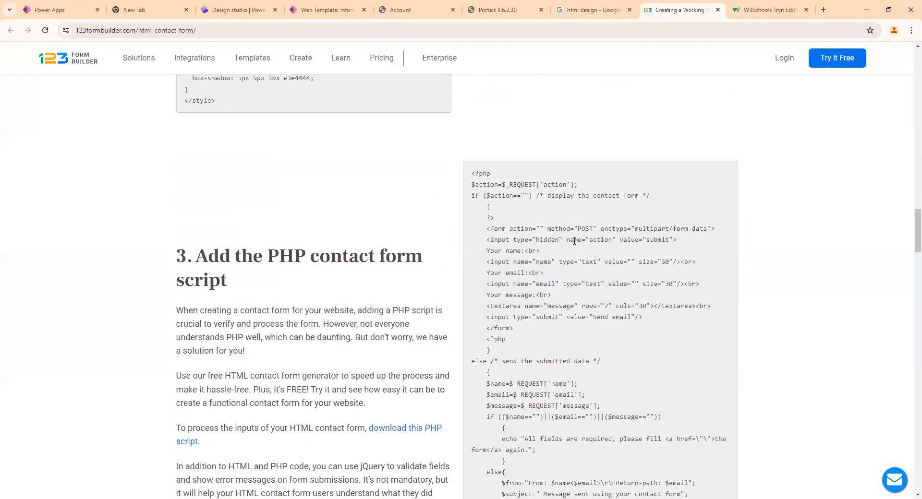
- Review the tutorial's code samples for the HTML form, the CSS styling and the PHP contact form script
scroll(575, 241, up, 20)
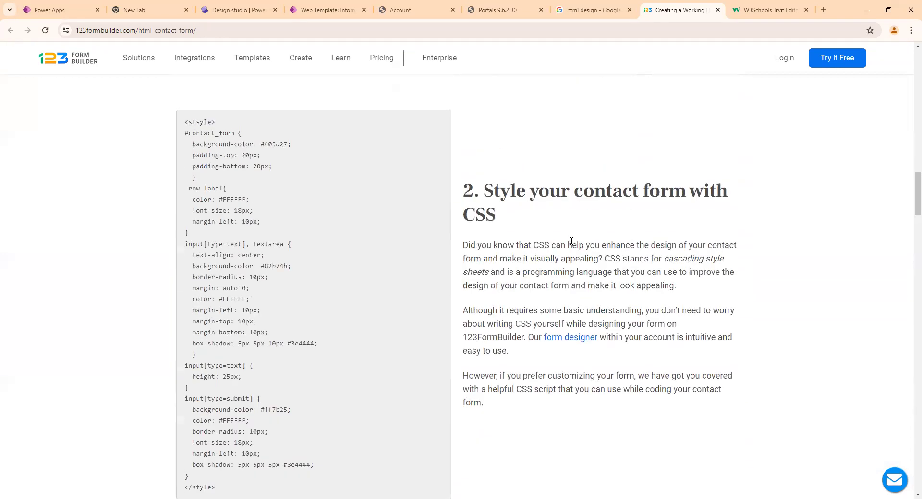
drag(478, 125, 521, 272)
scroll(145, 309, down, 6)
drag(199, 168, 276, 446)
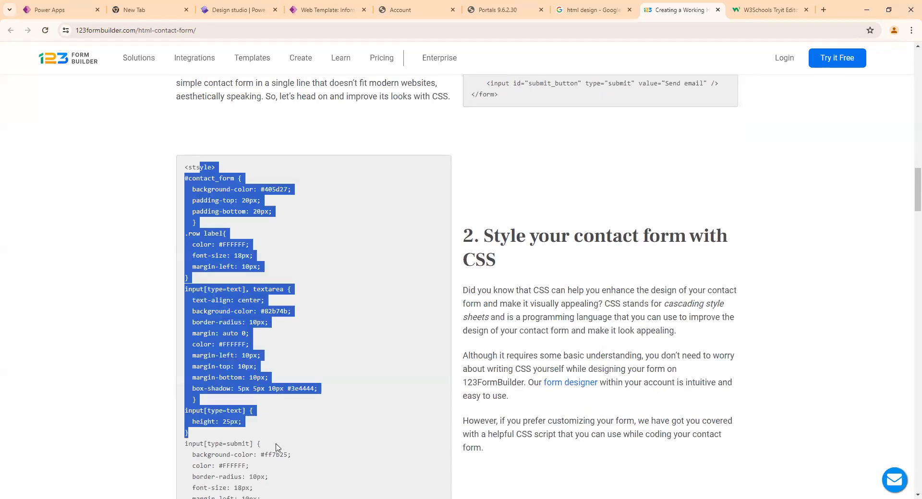
scroll(276, 446, down, 8)
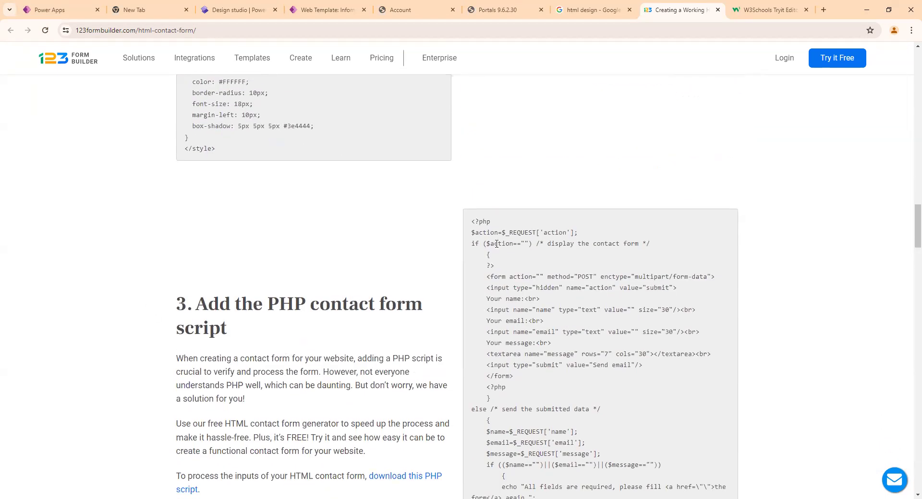
drag(484, 221, 592, 409)
scroll(596, 420, down, 3)
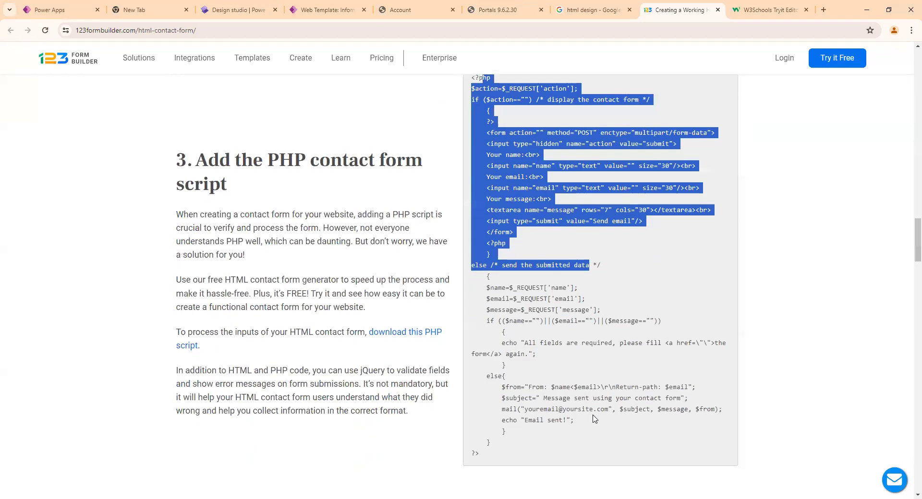
scroll(595, 420, up, 5)
- Return to the Account web template and review the h1 to h4 lines in the HTML section of its source
click(598, 10)
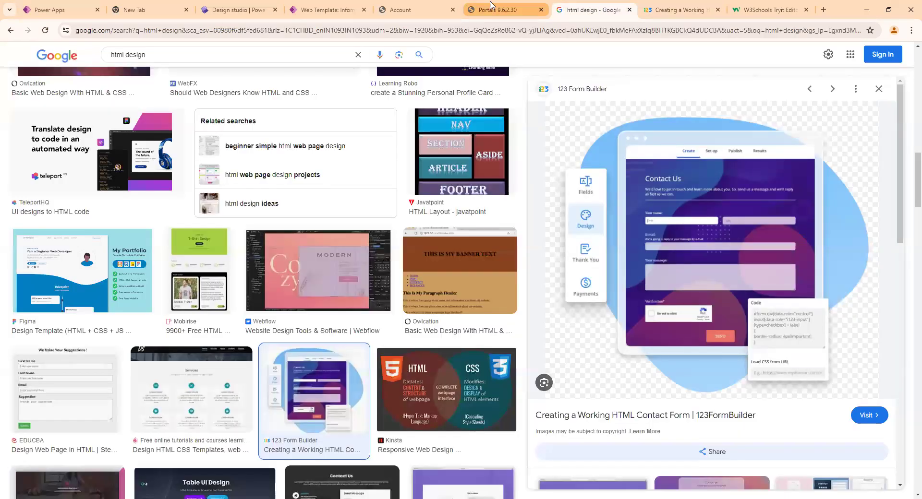
click(499, 10)
click(331, 10)
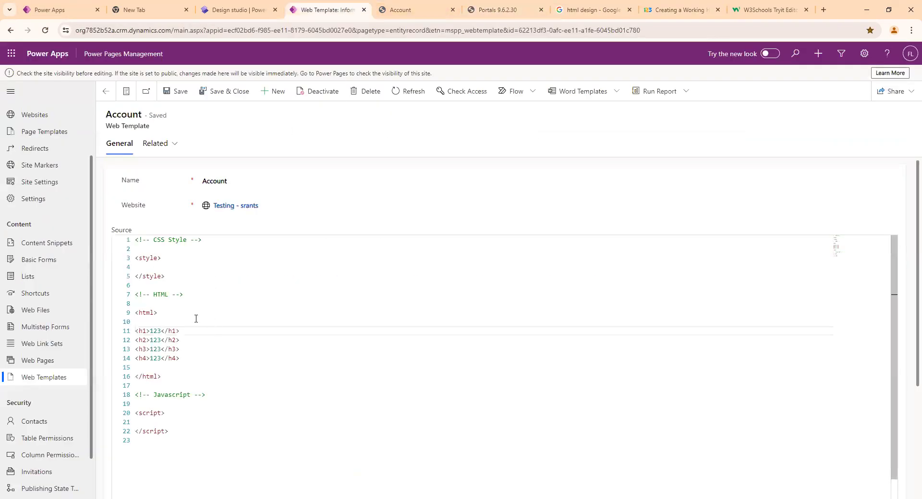
drag(181, 359, 135, 332)
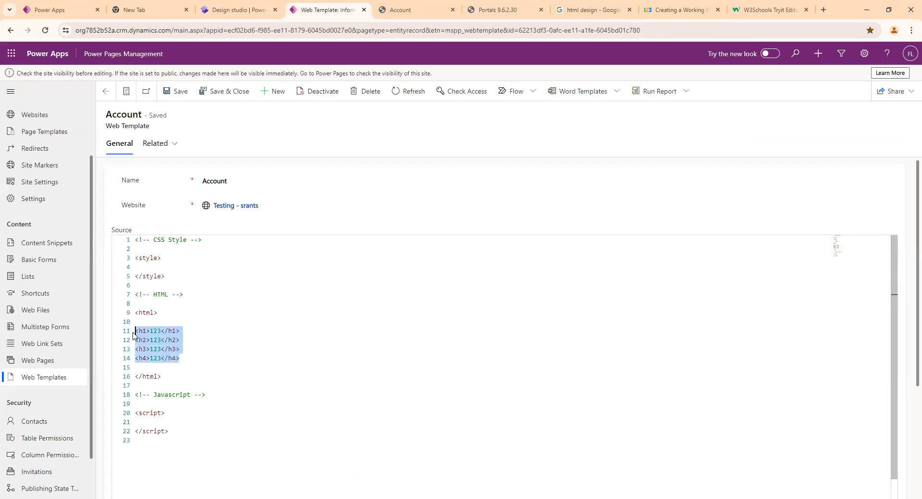
click(138, 320)
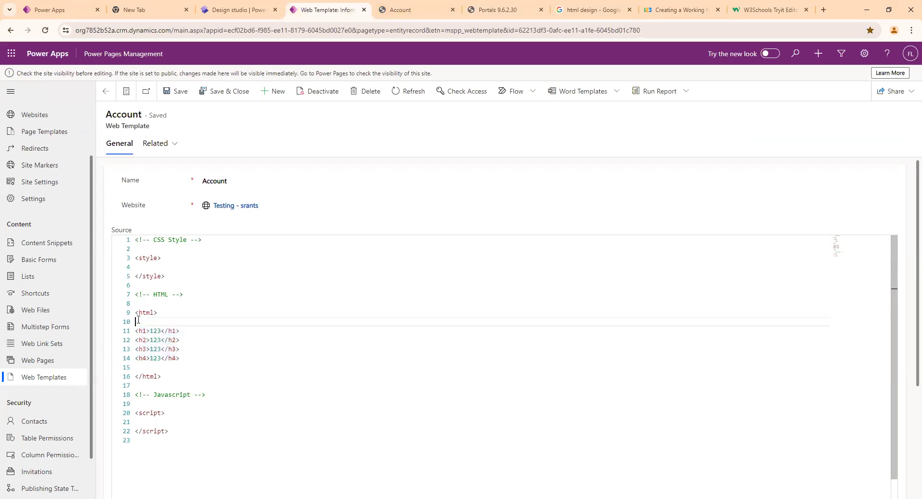
drag(143, 331, 186, 363)
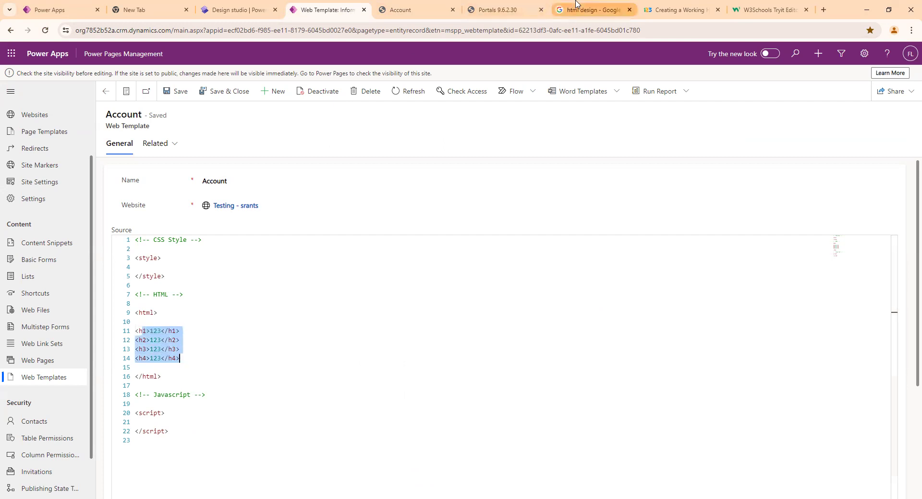
- Switch to the rendered Account portal page and look over its headings and navigation links
click(593, 10)
click(499, 9)
click(405, 10)
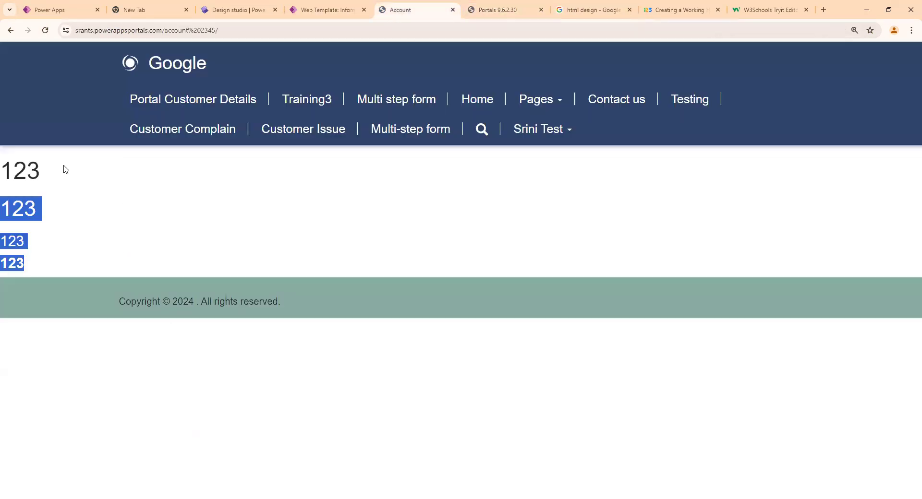
click(173, 133)
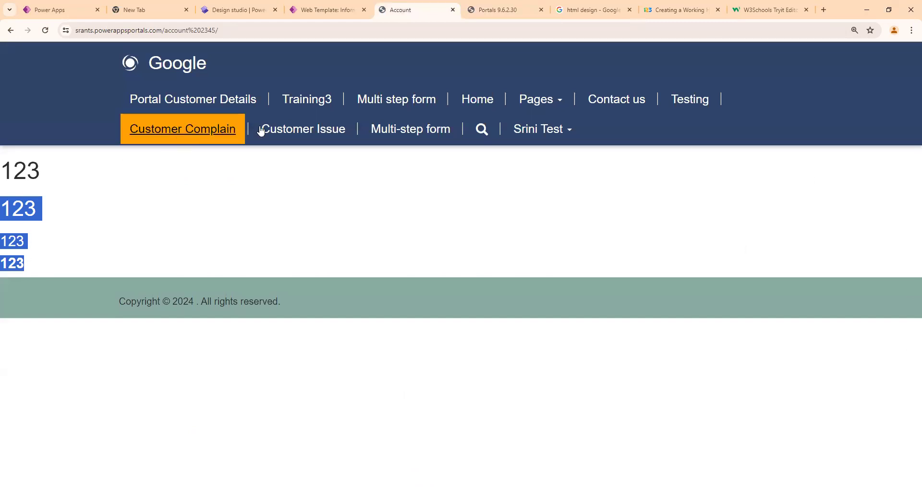
- Open the portal's Home page and examine its headline banner and Introduction section
click(469, 99)
scroll(428, 318, down, 2)
scroll(75, 244, up, 2)
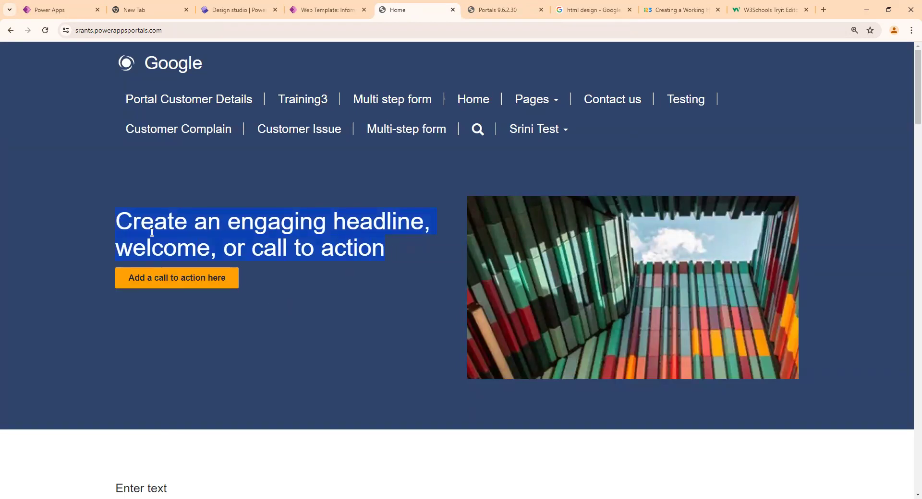
scroll(707, 263, down, 3)
scroll(707, 263, down, 9)
scroll(456, 211, up, 1)
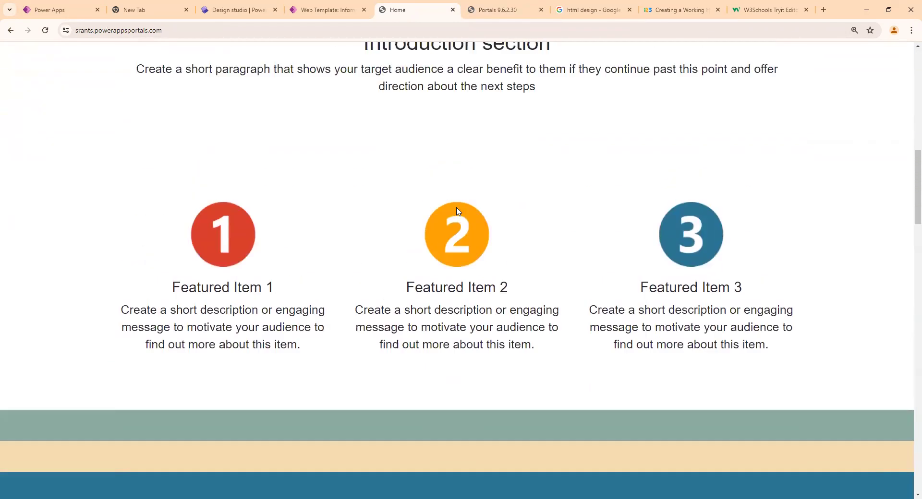
- Examine the Home page's featured items, Showcase a video section and Product or service one section
drag(457, 215, 648, 257)
click(690, 245)
scroll(517, 262, down, 1)
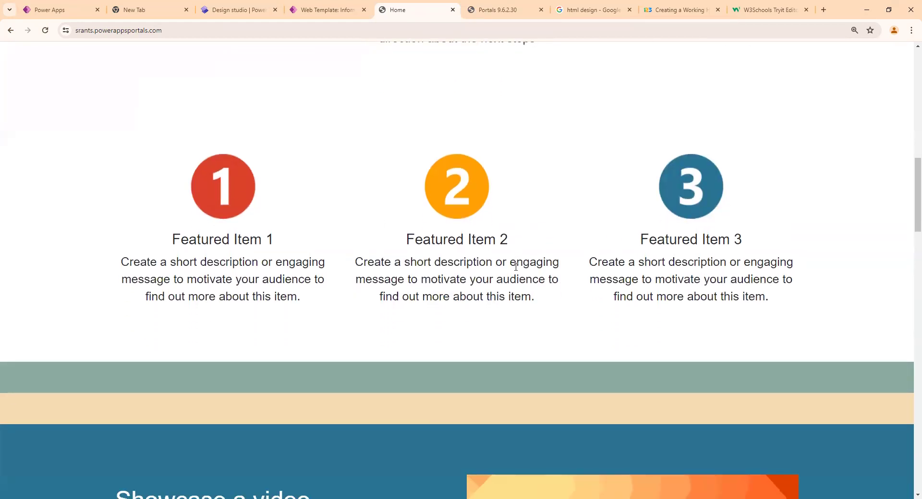
scroll(518, 274, down, 8)
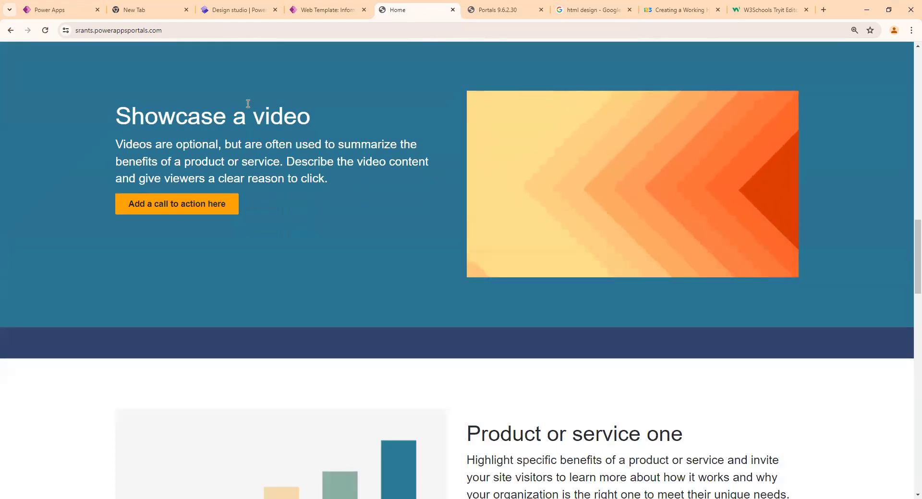
scroll(168, 158, down, 5)
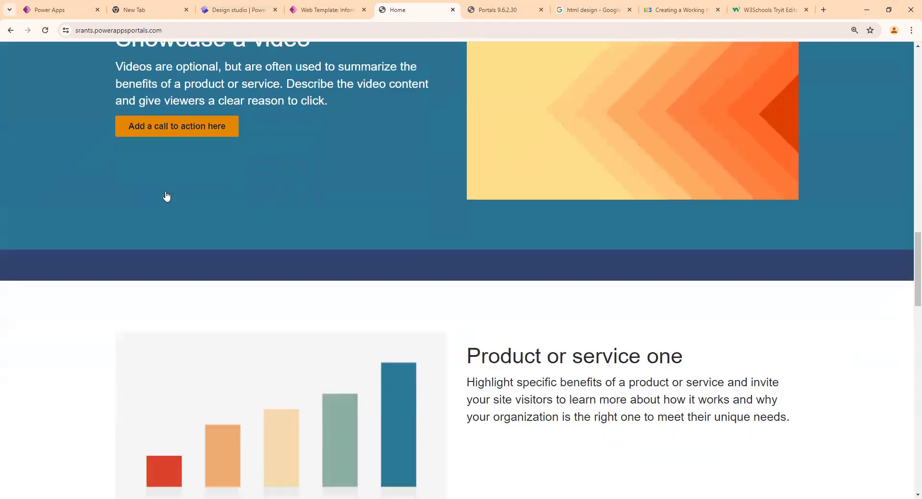
scroll(167, 199, up, 16)
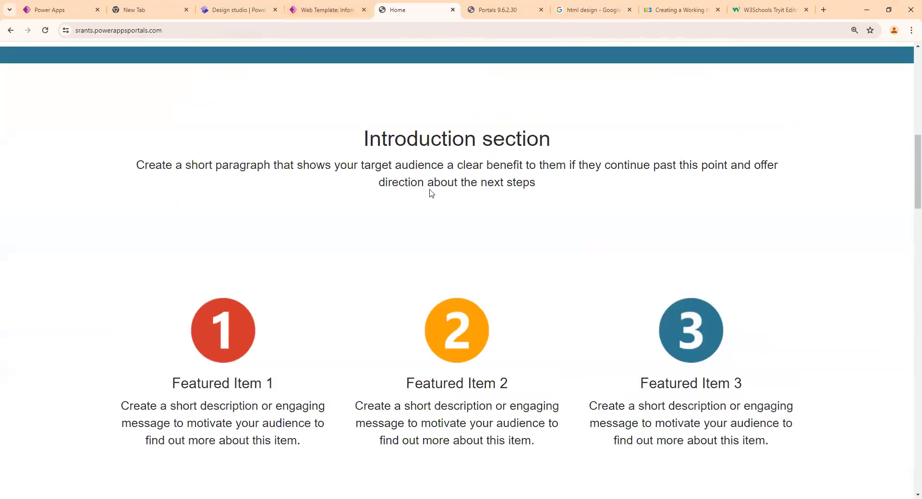
- Return to the Account web template source and review its h1 to h4 headings and Javascript section
scroll(430, 190, up, 11)
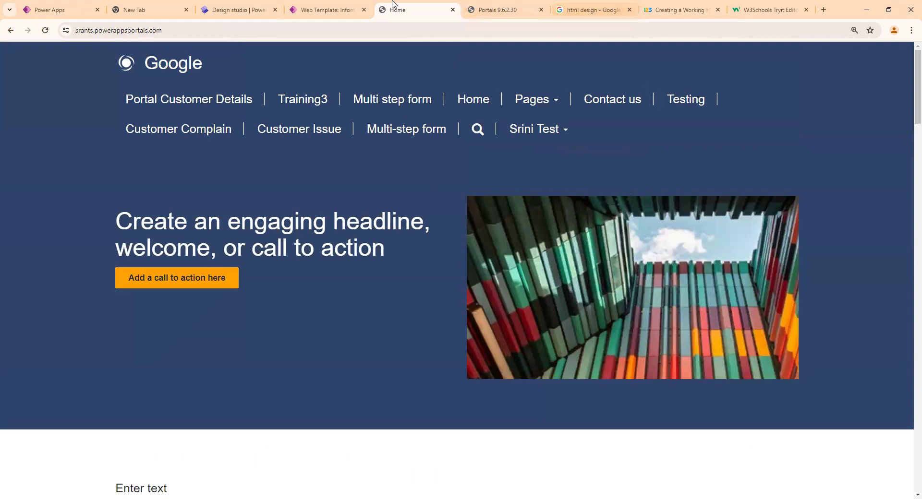
click(343, 3)
click(187, 313)
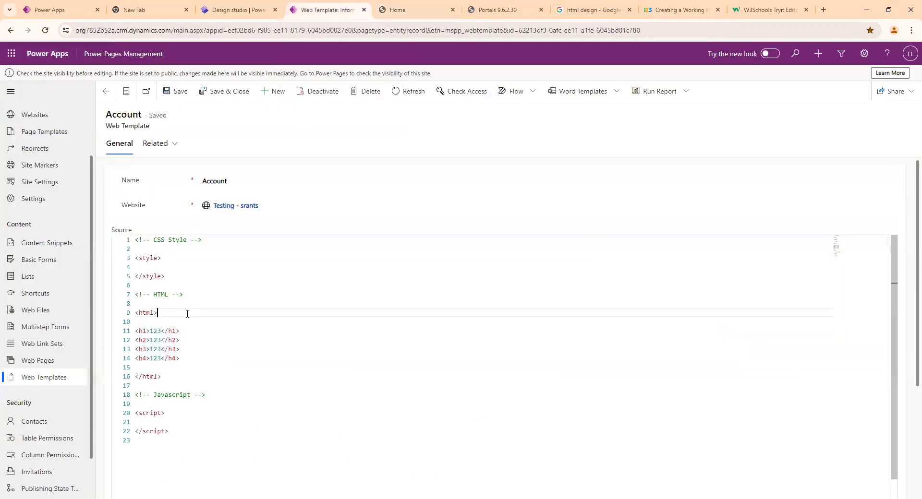
drag(180, 358, 146, 332)
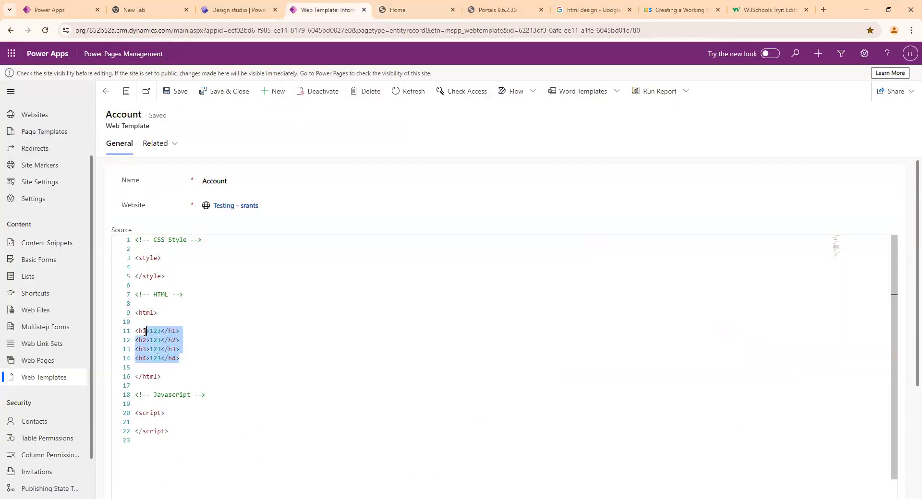
click(160, 417)
- Search Google for "button click alert javascript" and show all results instead of only images
click(590, 9)
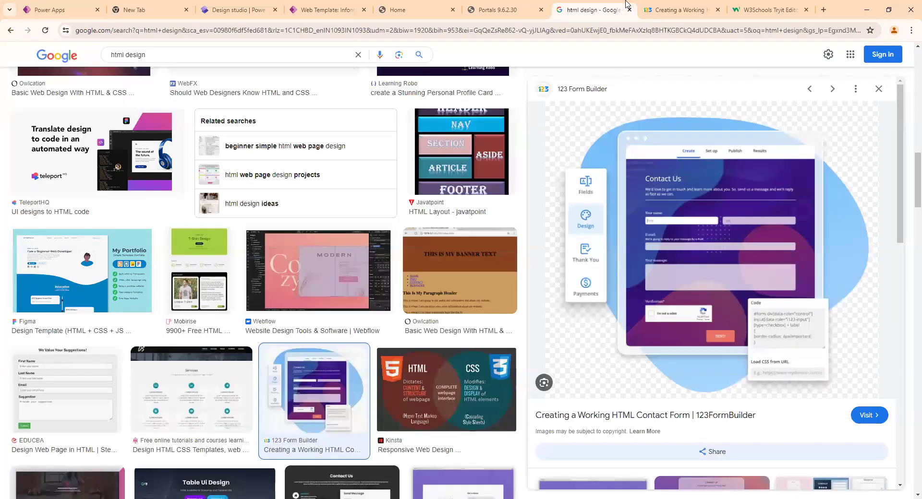
triple_click(332, 51)
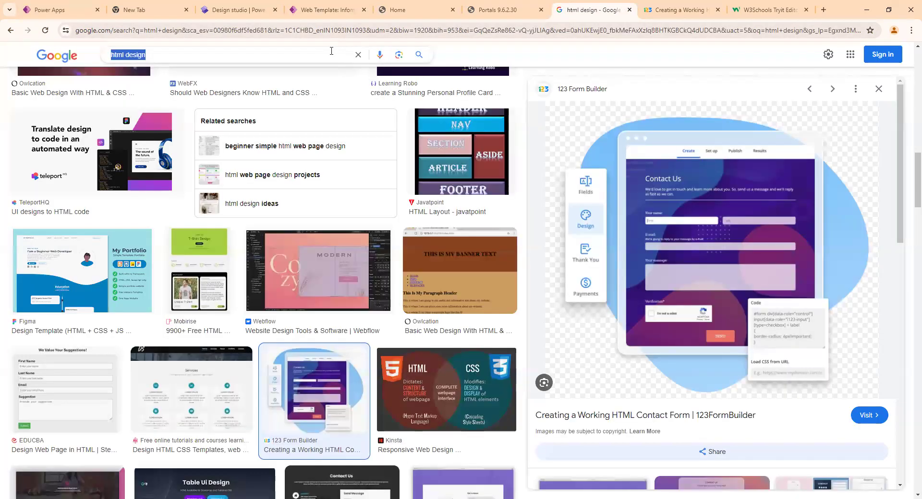
text(butr)
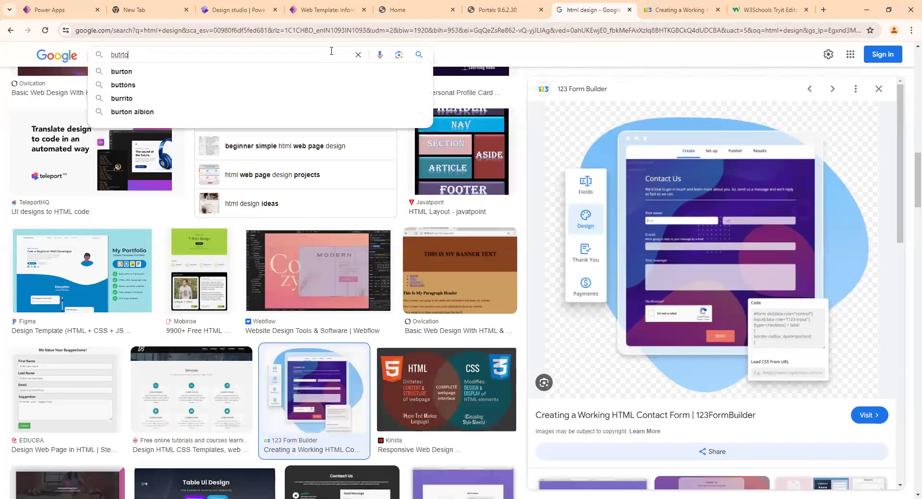
key(BackSpace)
text(ton )
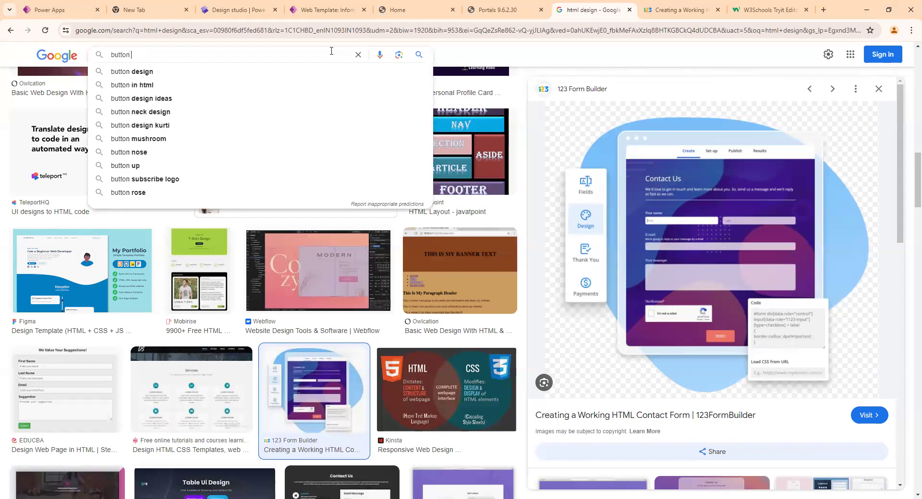
text(click )
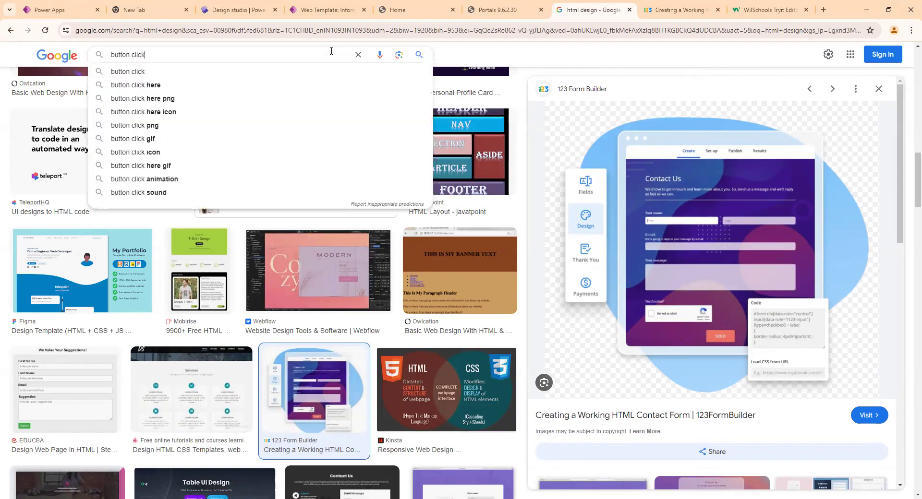
text(ale)
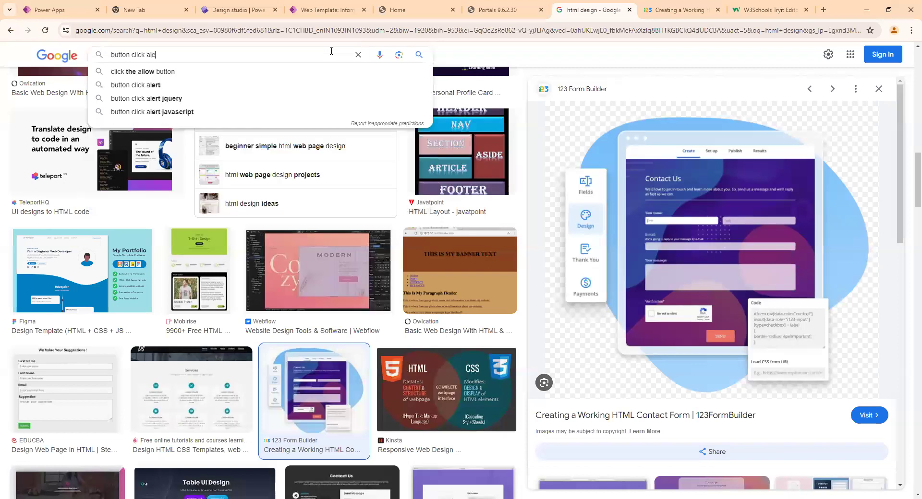
text(rt javascript)
key(Return)
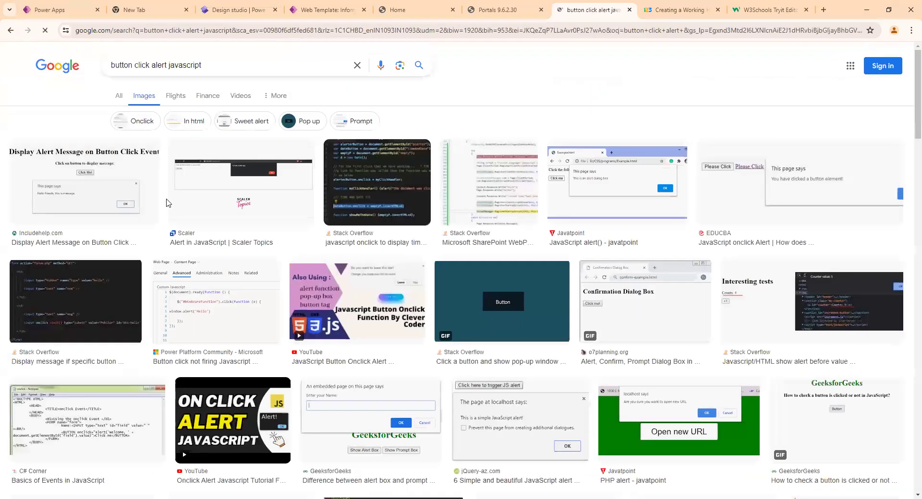
click(118, 96)
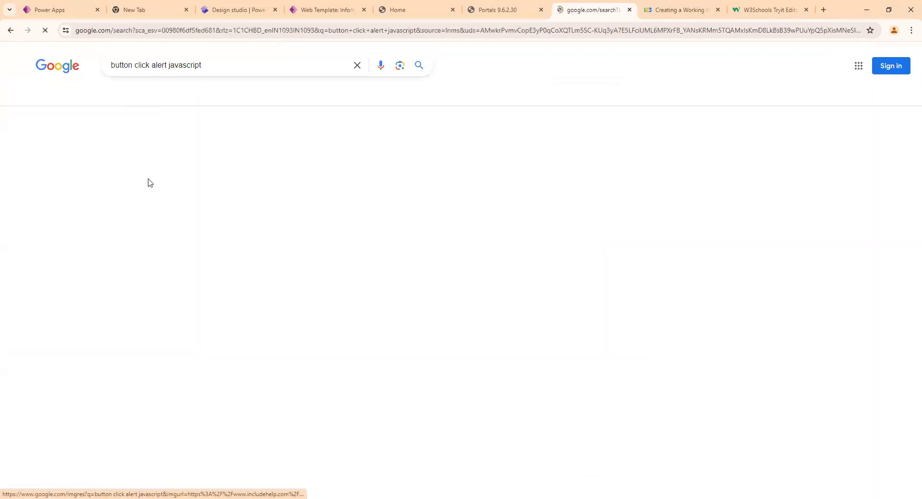
- Open the W3Schools JavaScript Alert example, test its Try it button and dismiss the alert
click(161, 219)
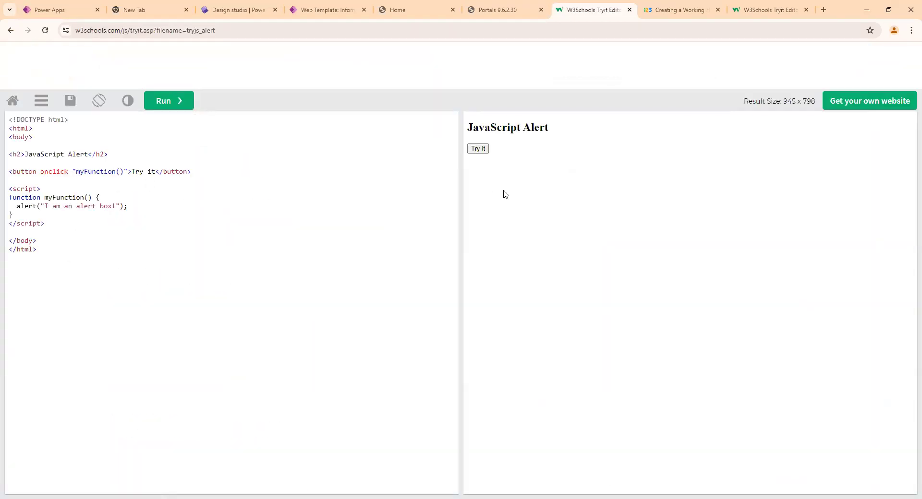
click(478, 148)
click(541, 92)
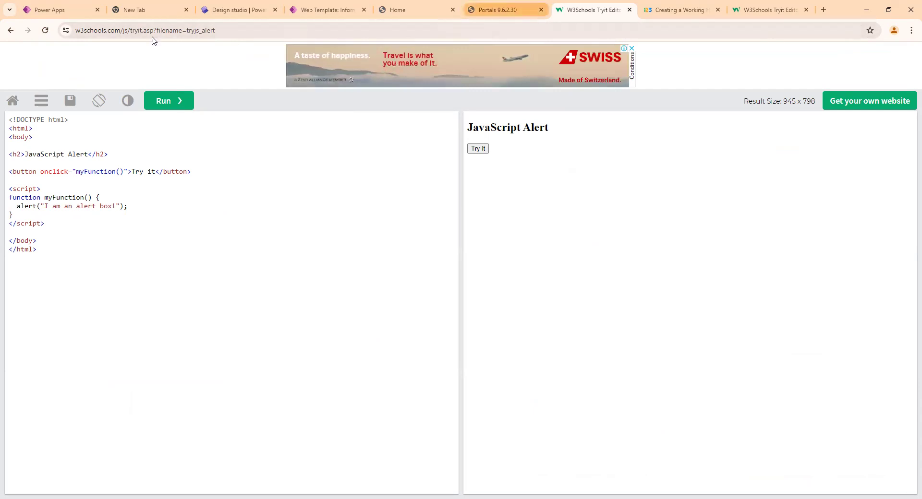
- Copy the Try it button line from the W3Schools example into the Account template's HTML section, below the h4 heading
drag(55, 223, 193, 174)
key(ctrl+c)
click(9, 178)
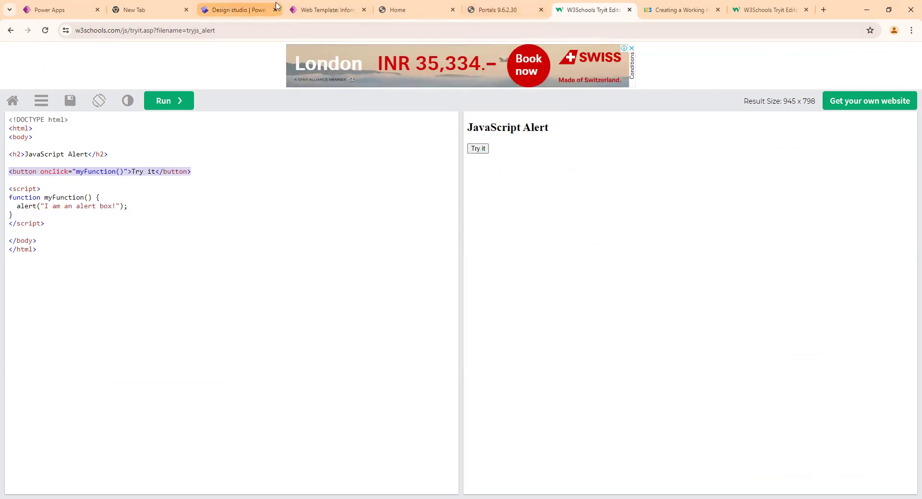
click(326, 10)
drag(176, 360, 135, 331)
click(197, 364)
key(Return)
key(ctrl+v)
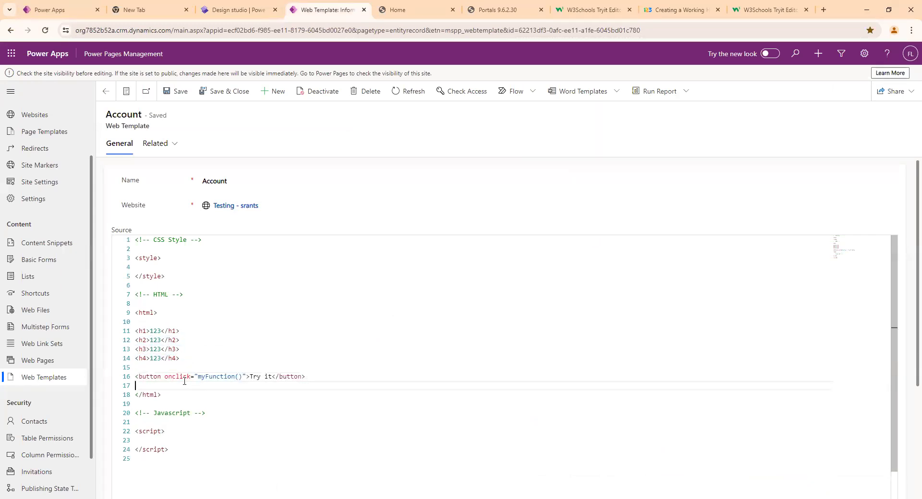
- Copy the myFunction() alert function called by the button from the W3Schools example into the Account template's script section
double_click(154, 378)
drag(198, 379, 242, 377)
click(223, 382)
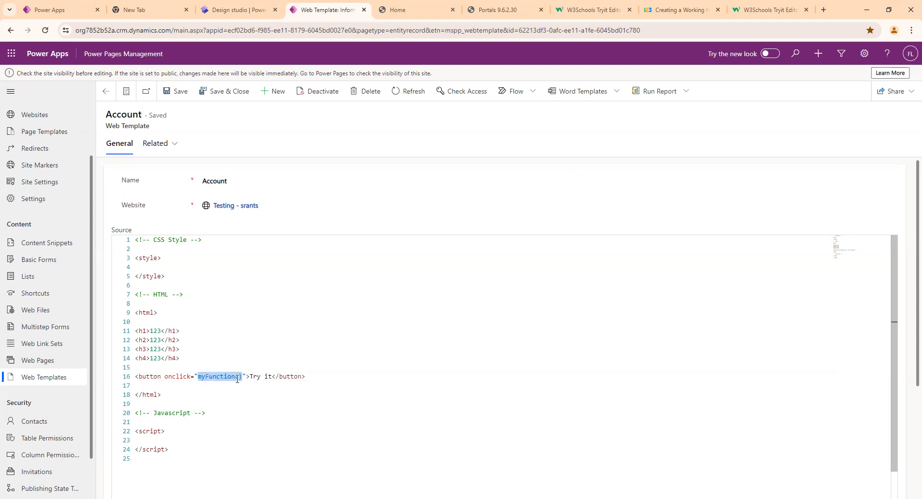
click(500, 9)
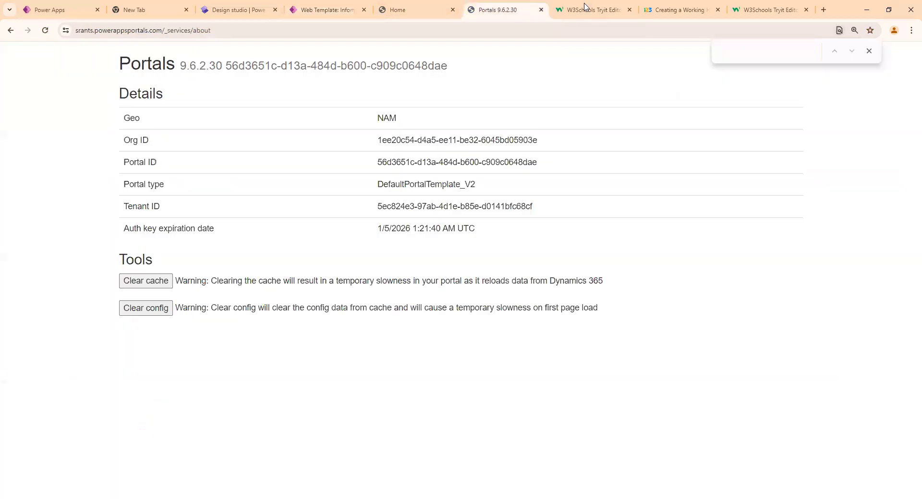
click(588, 10)
drag(18, 213, 7, 197)
key(ctrl+c)
click(310, 10)
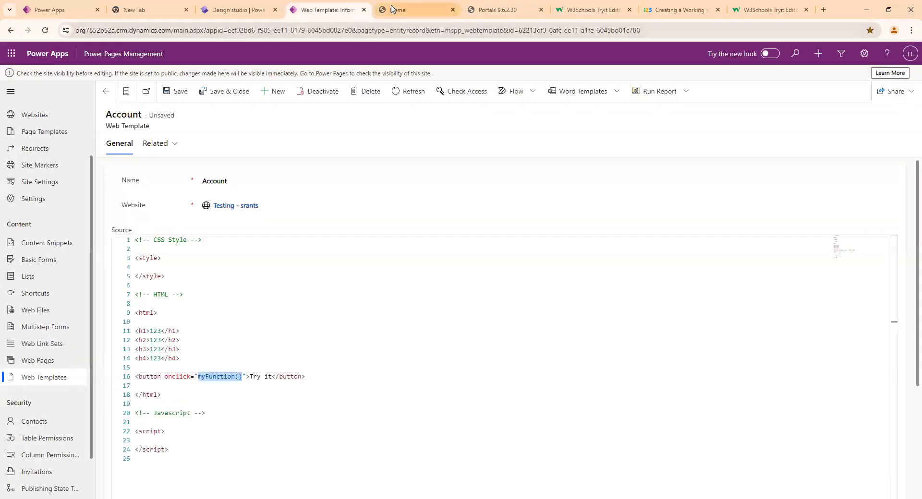
click(143, 444)
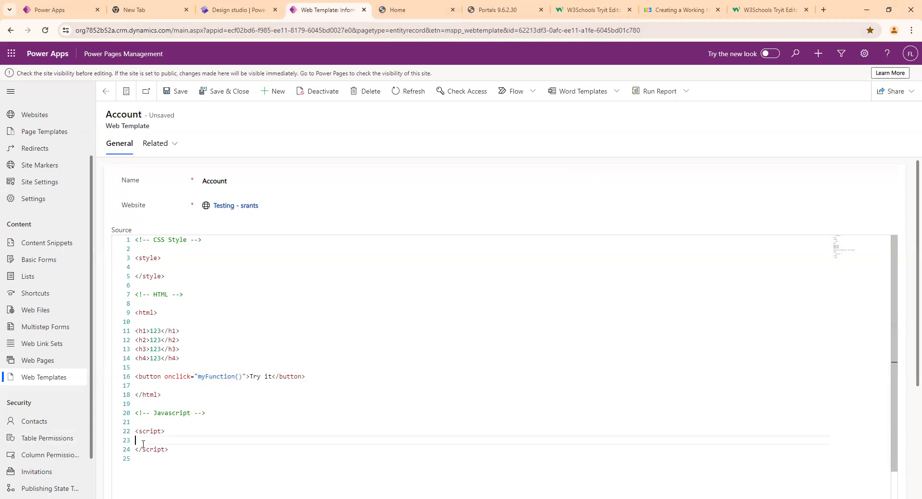
key(Return)
key(ctrl+v)
key(Return)
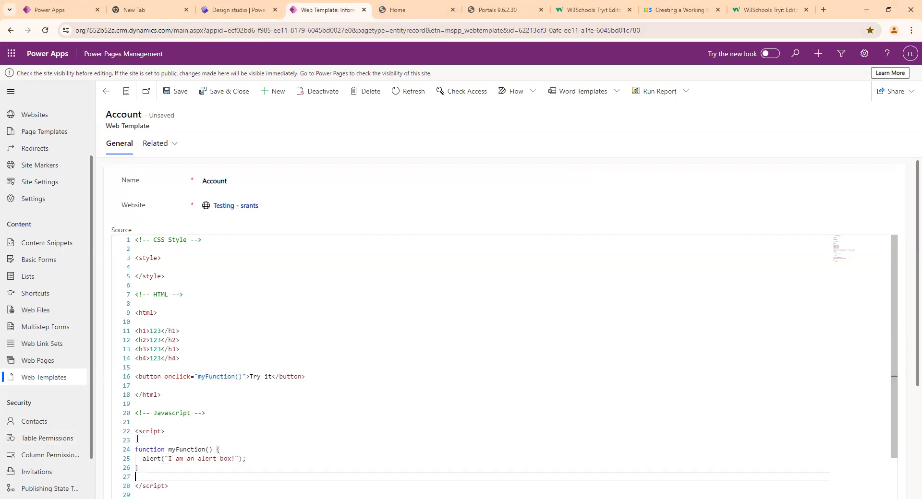
- Review how the button's onclick attribute calls myFunction() and the alert statement inside that function
scroll(185, 412, down, 1)
scroll(185, 412, down, 1)
drag(165, 306, 239, 305)
click(189, 307)
click(199, 306)
click(142, 379)
drag(143, 360, 209, 378)
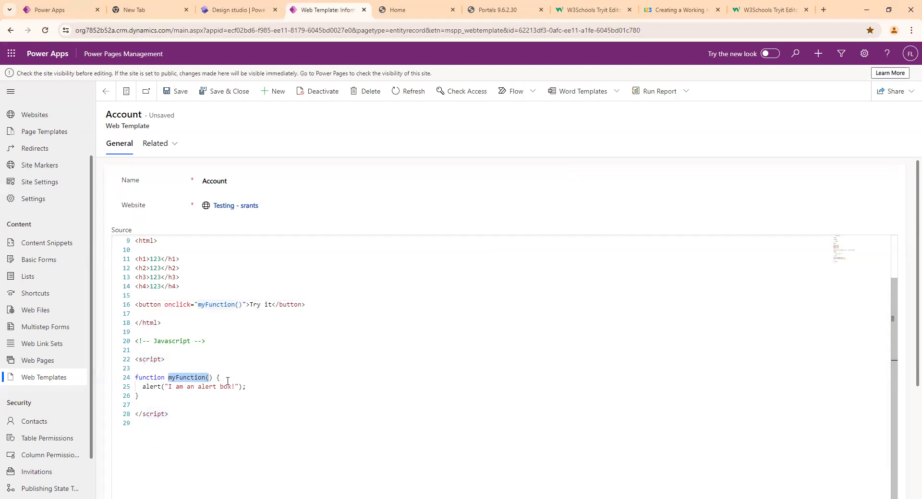
click(227, 381)
drag(143, 386, 252, 386)
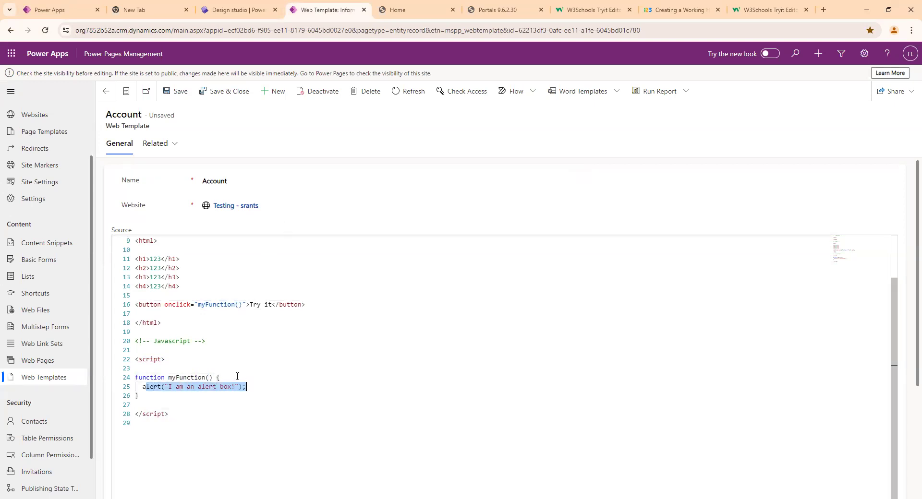
click(173, 385)
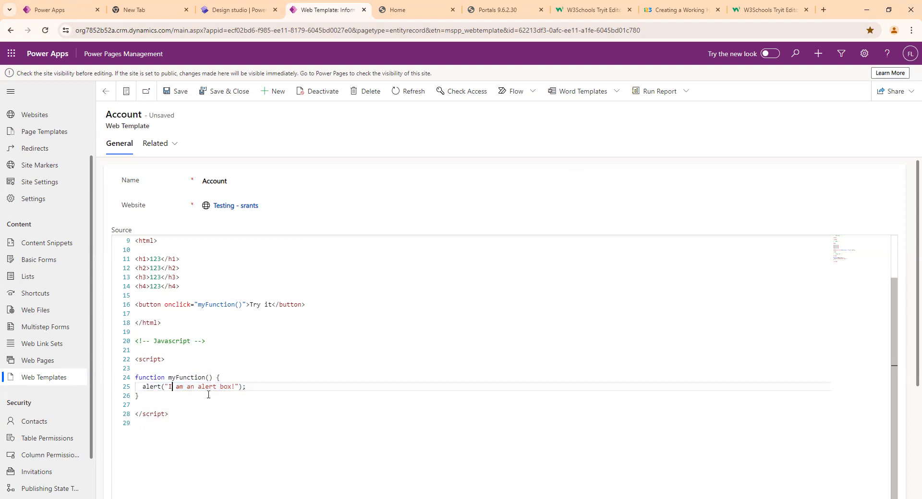
- Save the Account web template and switch to the portal's services page with the cache tools
click(176, 91)
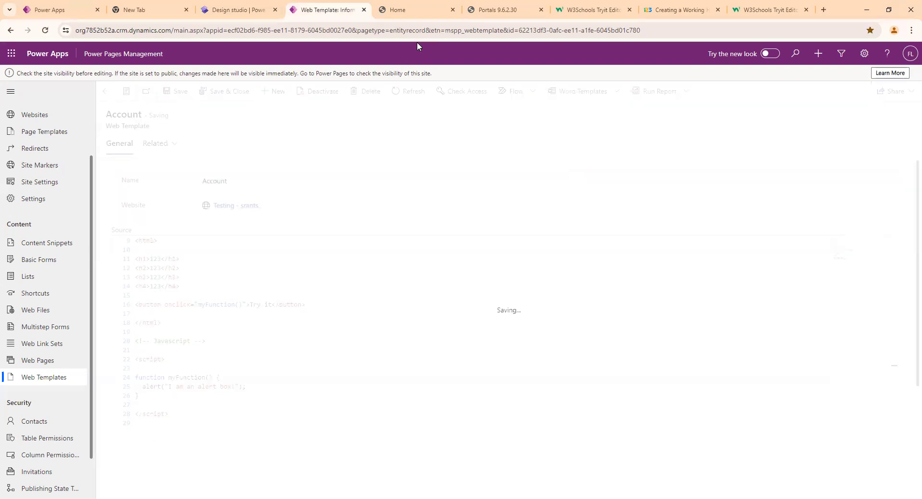
click(499, 10)
click(327, 9)
click(499, 10)
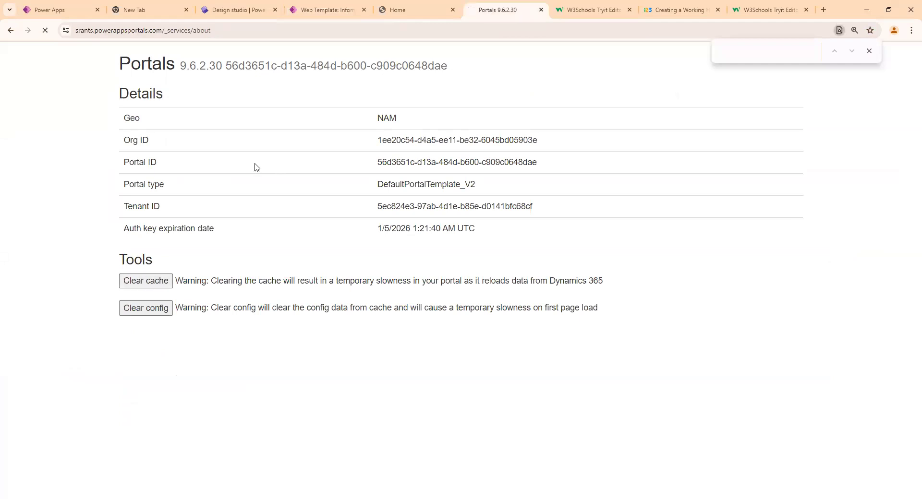
- Reload the portal site and open its Account page at srants.powerappsportals.com/account 2345/
click(405, 11)
click(355, 27)
key(Return)
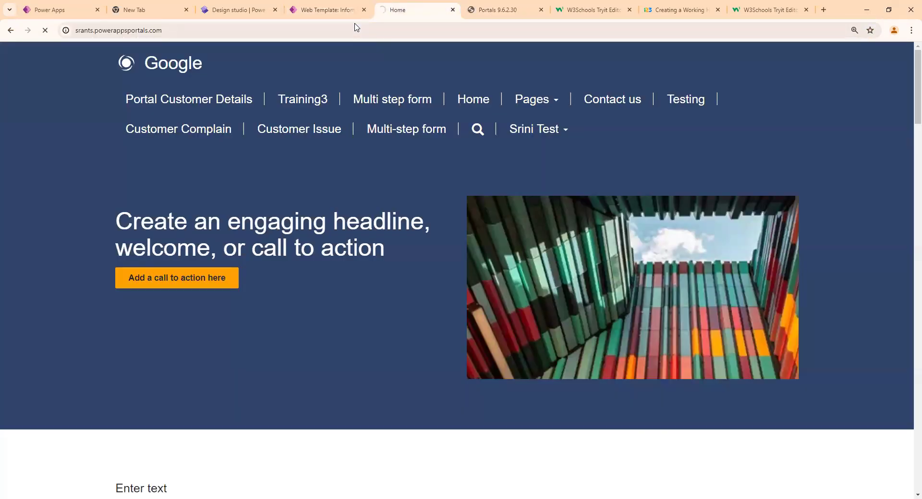
click(326, 10)
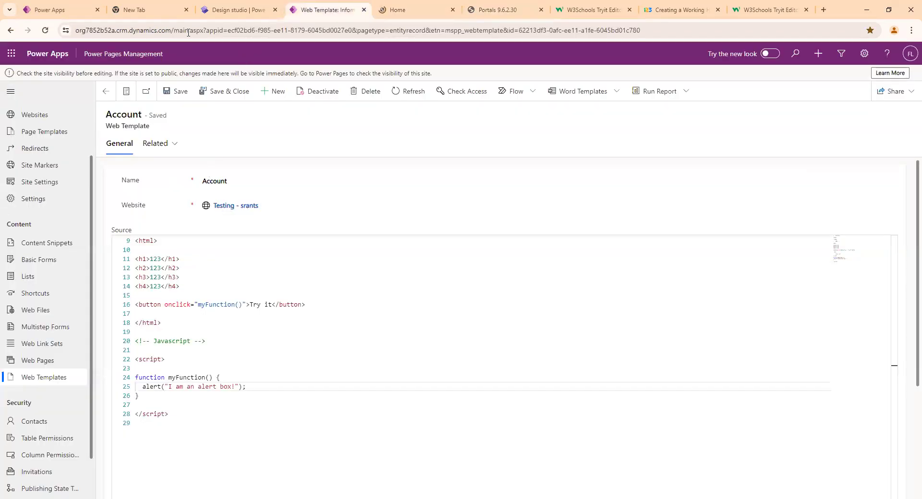
click(390, 7)
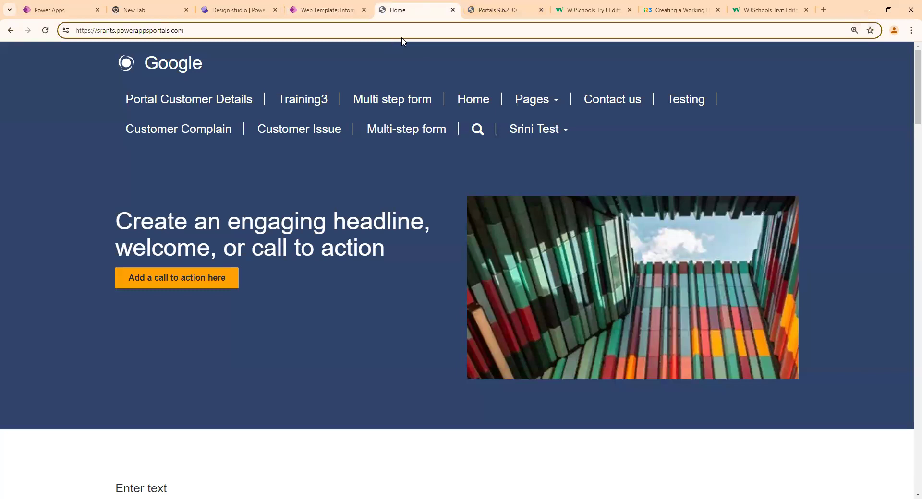
text(/account 2345/)
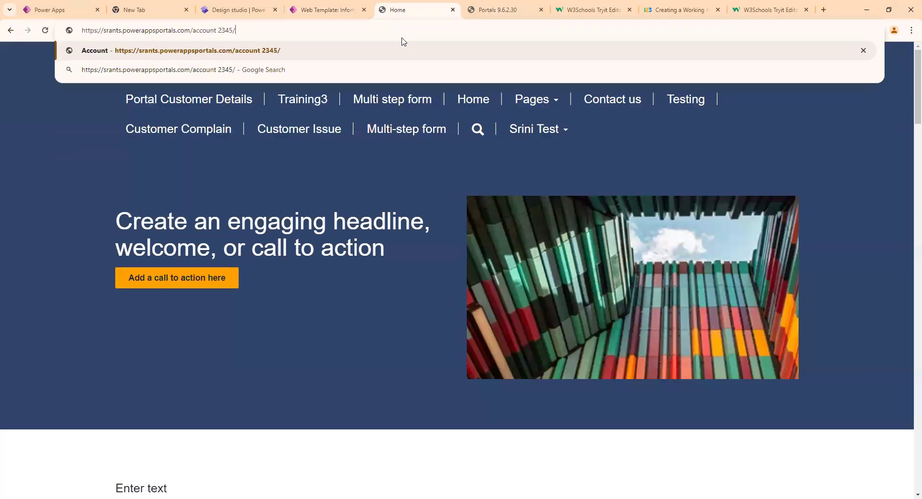
key(Return)
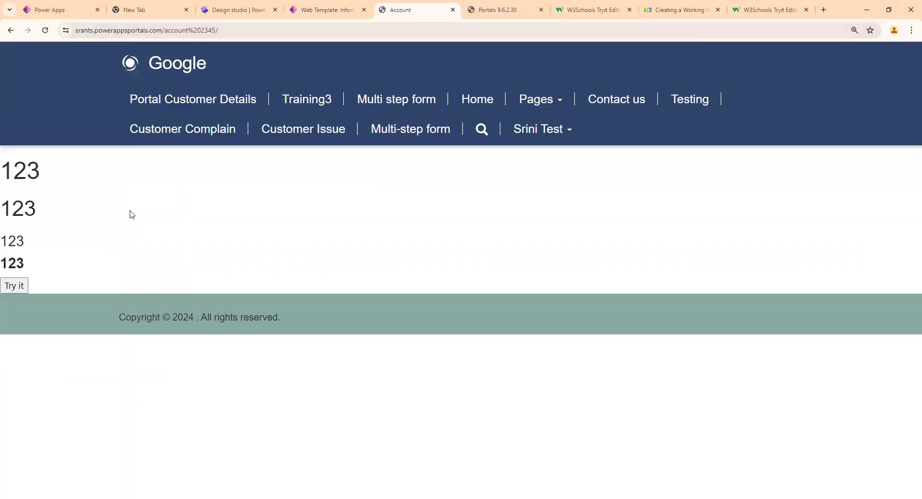
- Test the Account page's Try it button, check its onclick attribute in the template source, and test the button again
click(6, 284)
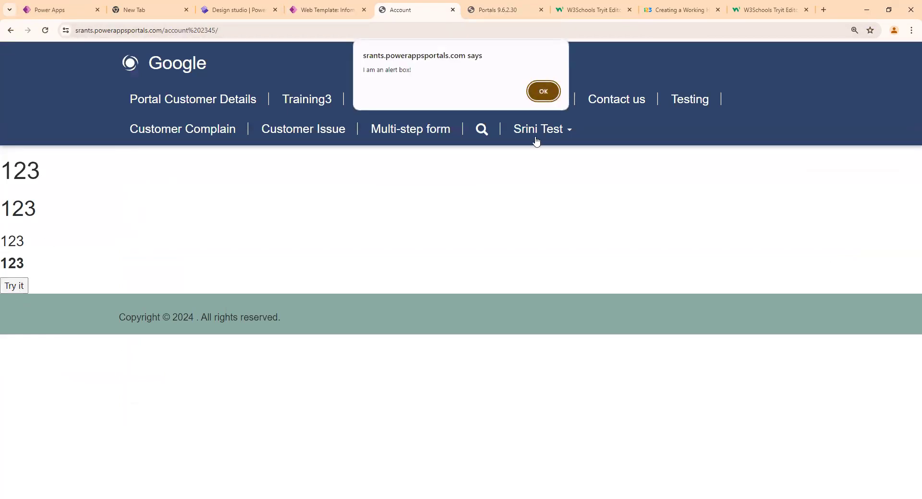
click(545, 89)
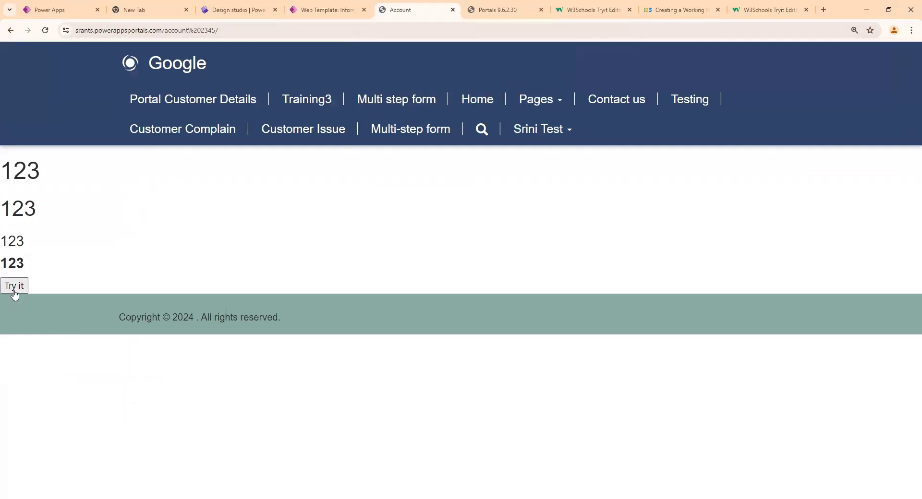
click(345, 8)
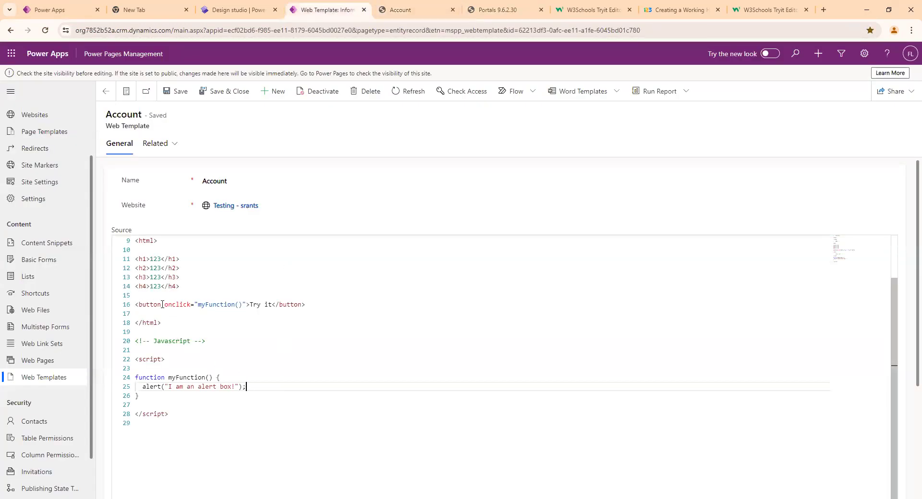
drag(164, 305, 183, 305)
click(400, 7)
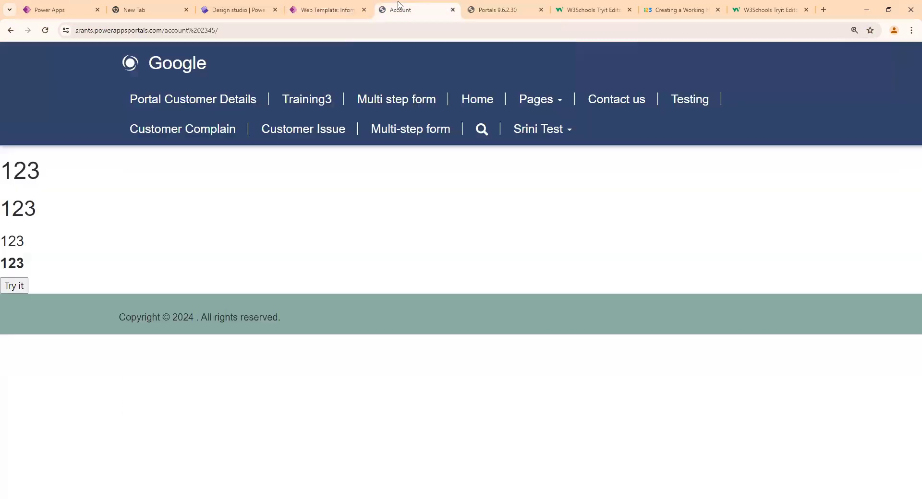
click(15, 286)
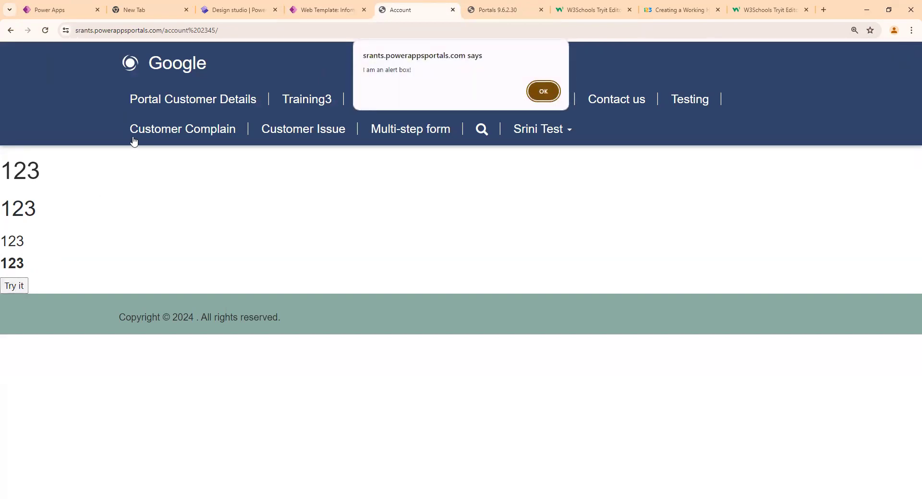
- Compare myFunction() and its alert statement in the template source with the Account page's alert text, and dismiss the alert
click(335, 3)
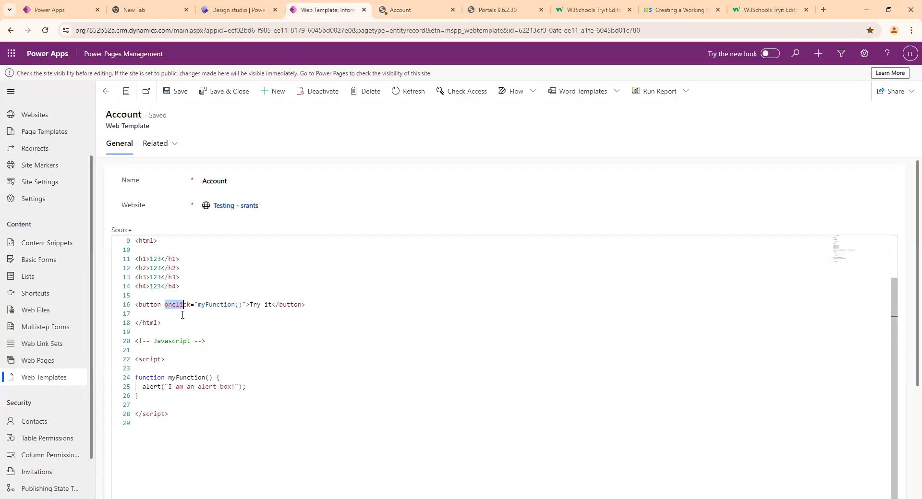
drag(199, 304, 240, 305)
drag(168, 377, 214, 378)
drag(143, 386, 173, 386)
click(422, 9)
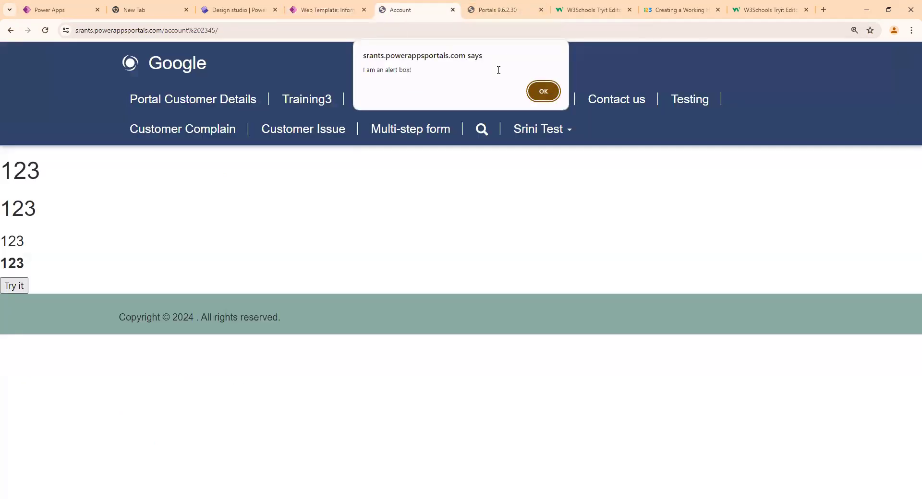
drag(411, 73, 360, 71)
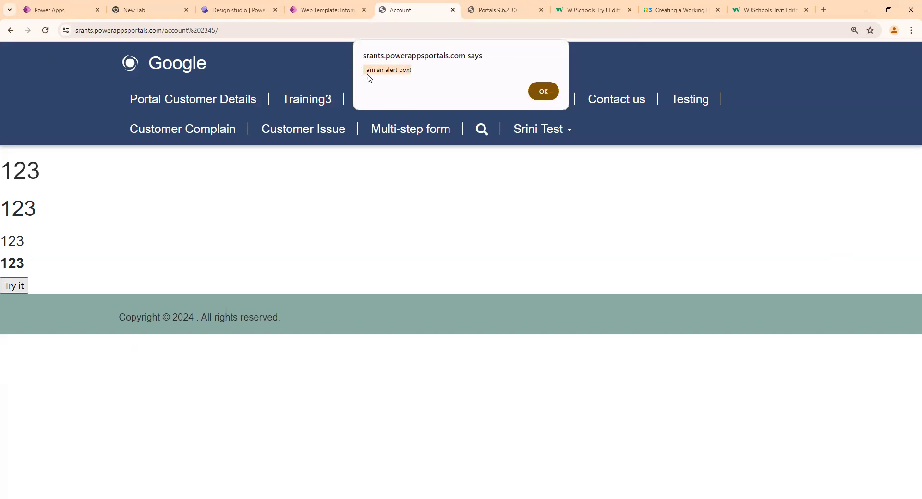
click(433, 72)
click(543, 92)
- Review how the function called by the button's onclick attribute matches the function name in the template's script section
click(326, 9)
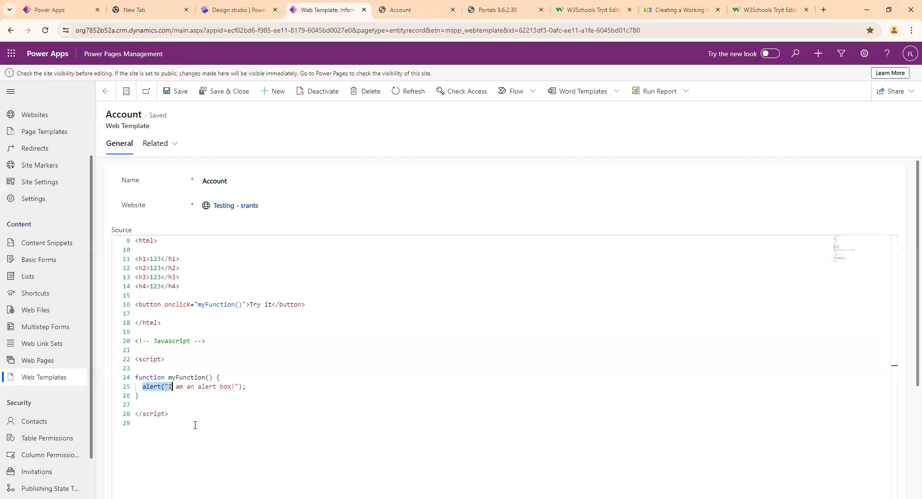
click(179, 314)
scroll(180, 317, down, 2)
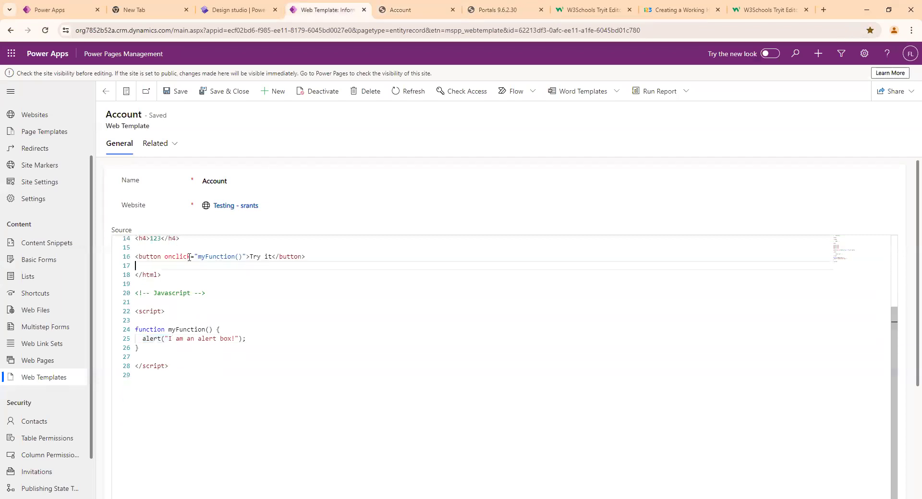
drag(198, 257, 239, 257)
drag(168, 330, 202, 328)
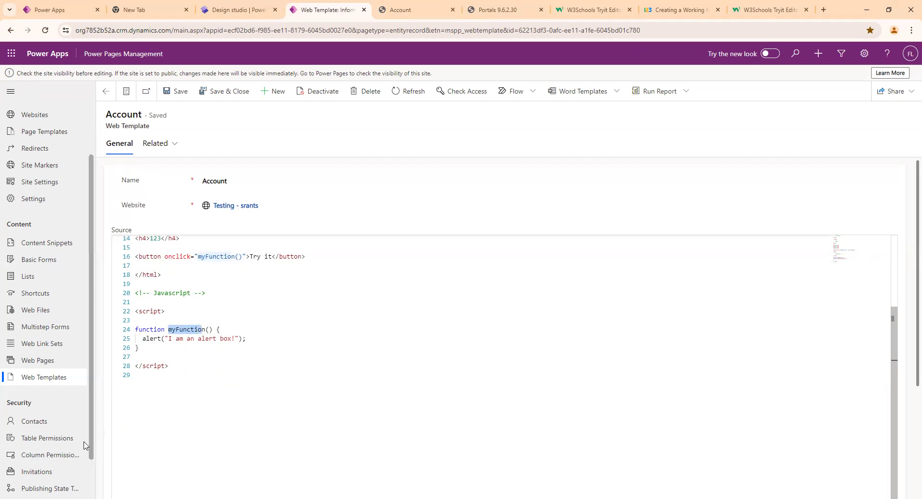
- Add the attribute class="myclass" to the Try it button tag, before its onclick attribute
scroll(173, 314, up, 2)
scroll(174, 313, up, 3)
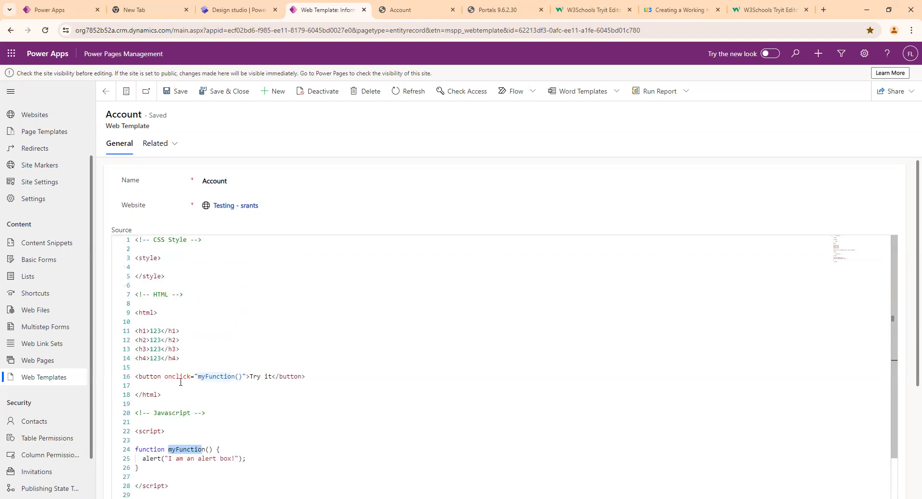
click(167, 378)
text(class=)
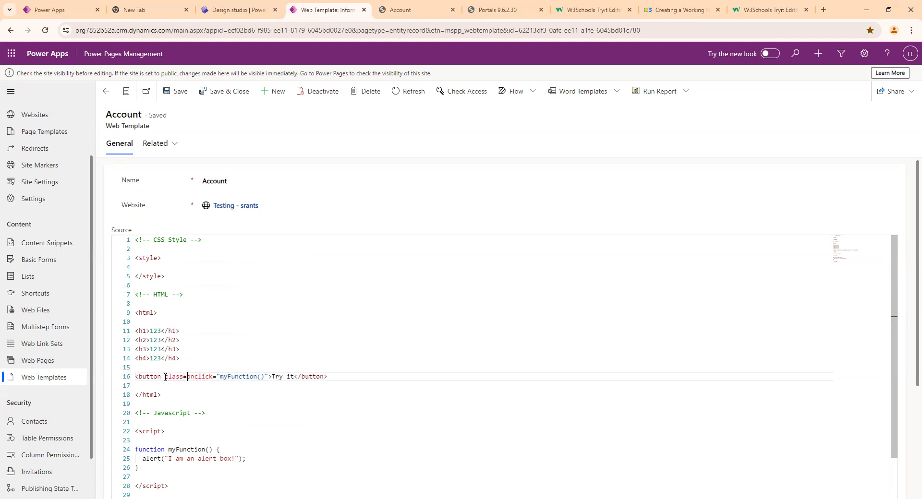
text("m" onclick=")
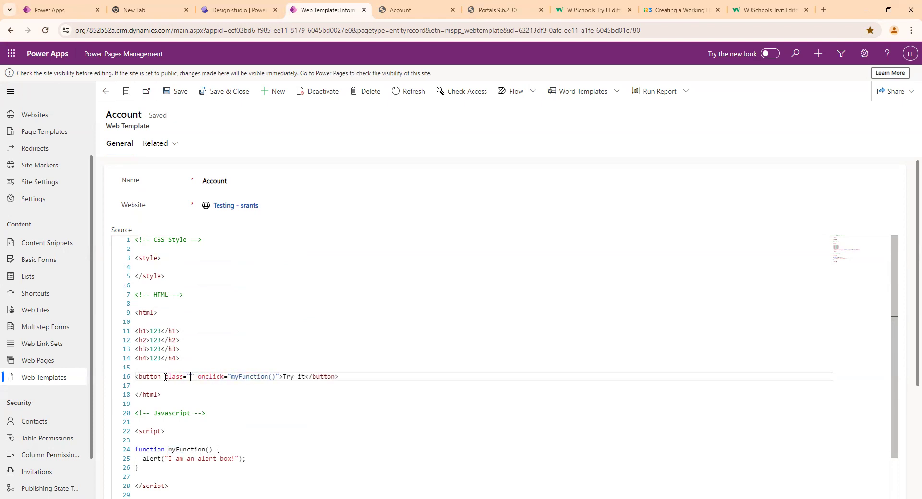
text(mu)
key(Escape)
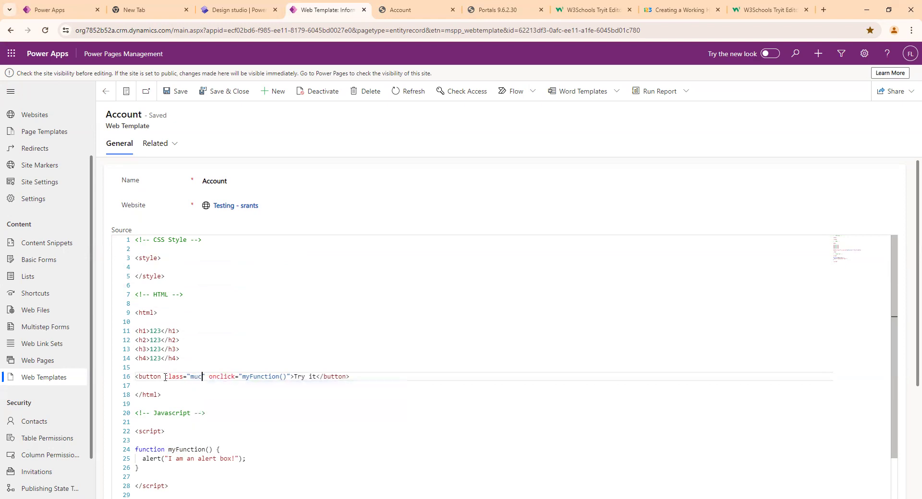
text(yclass)
- Copy the button's class name and add an empty .myclass rule with braces inside the style section
double_click(213, 376)
key(ctrl+c)
click(154, 264)
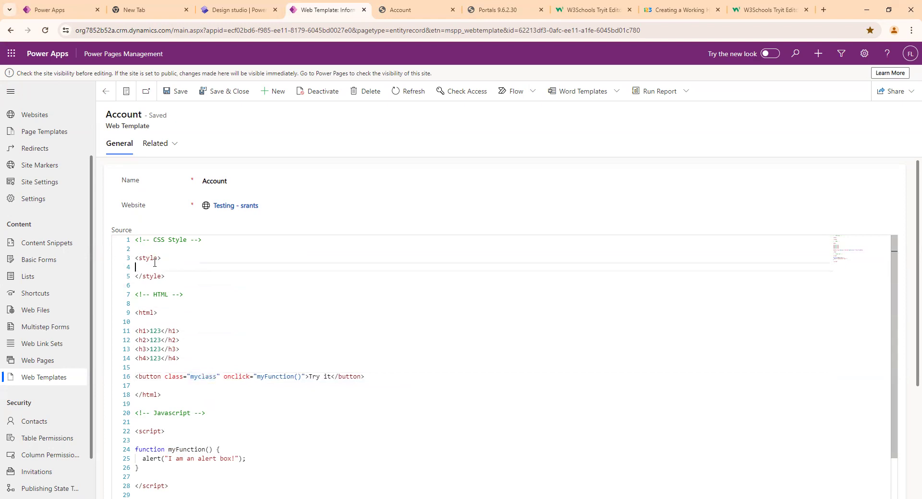
key(Return)
key(Return)
key(Up)
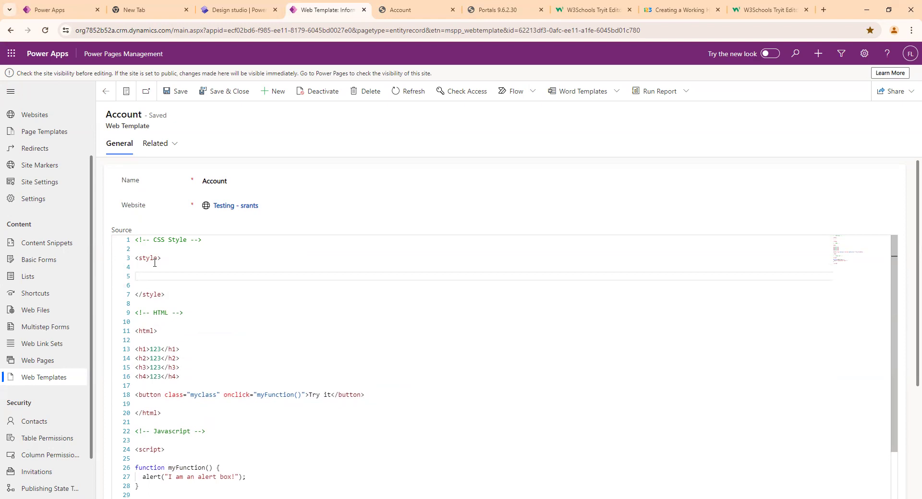
text(.)
key(ctrl+v)
text({})
key(Return)
key(Up)
key(Down)
key(Down)
key(Up)
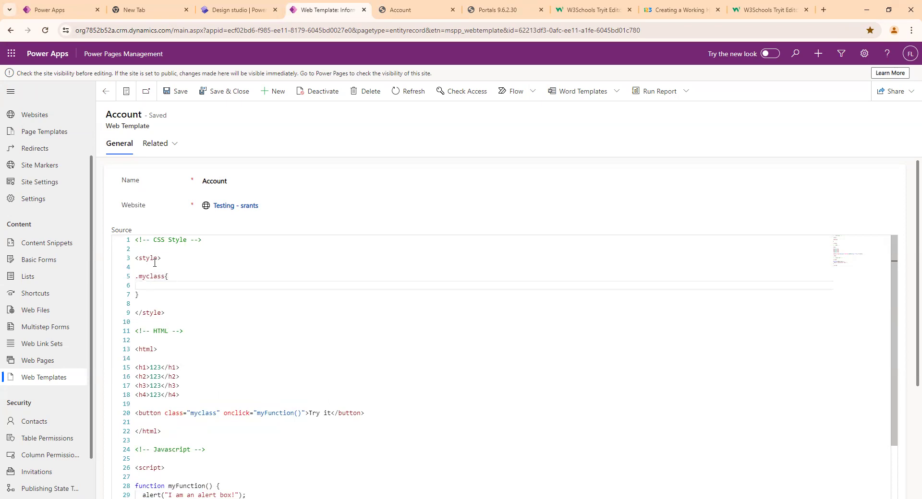
- Put a space before the .myclass rule's opening brace and add background-color: blue; inside the rule
click(163, 277)
click(147, 286)
text(b)
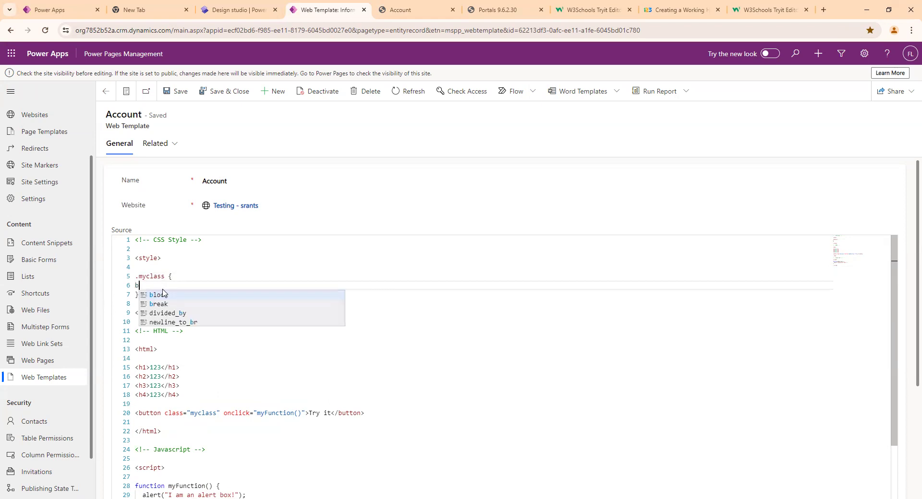
text(ackground)
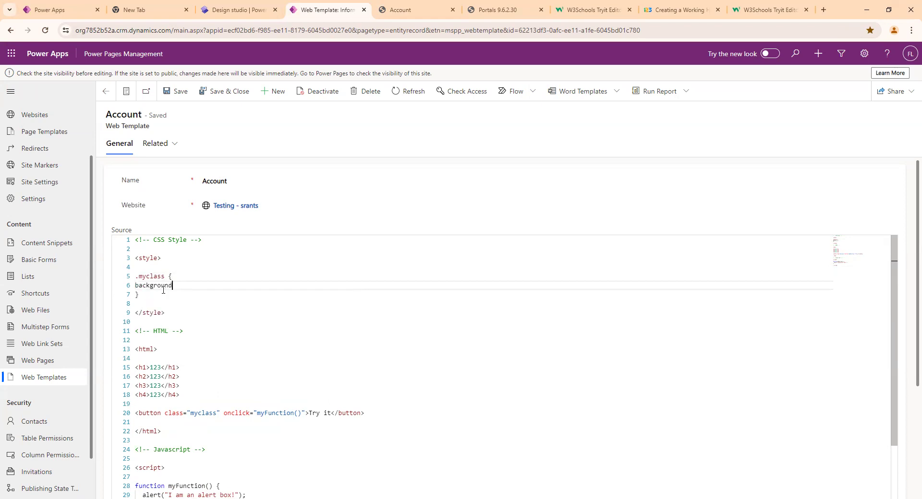
text(-color: blue;)
- Save the Account web template and clear the portal's cache on its services page
click(174, 92)
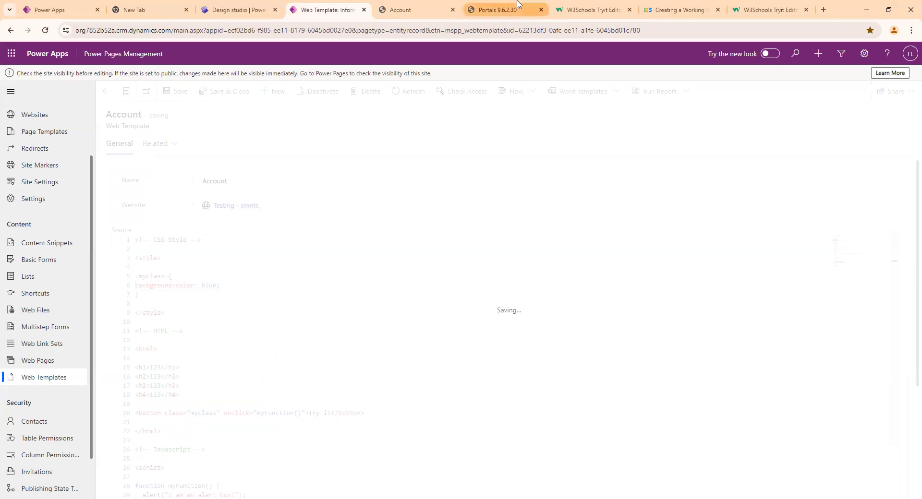
click(503, 7)
click(146, 282)
- Reload the Account page at srants.powerappsportals.com/account%202345/ and test the styled Try it button
click(430, 7)
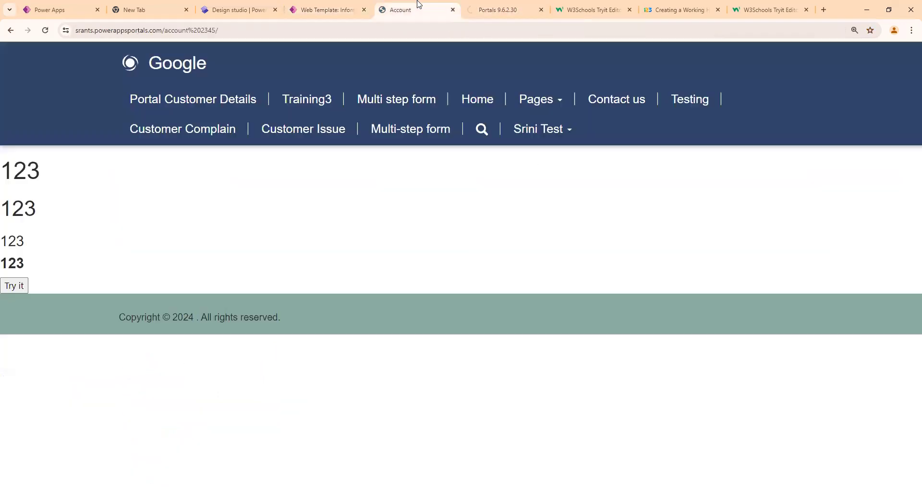
click(410, 29)
key(ctrl+a)
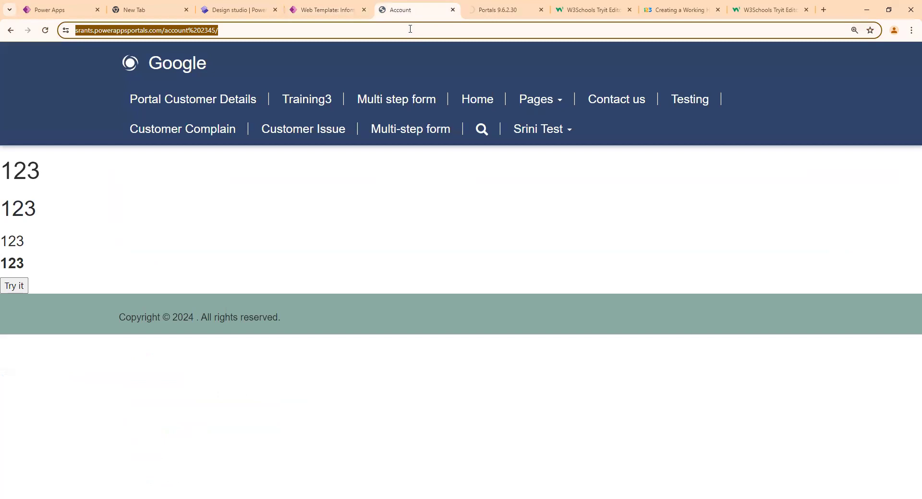
key(Return)
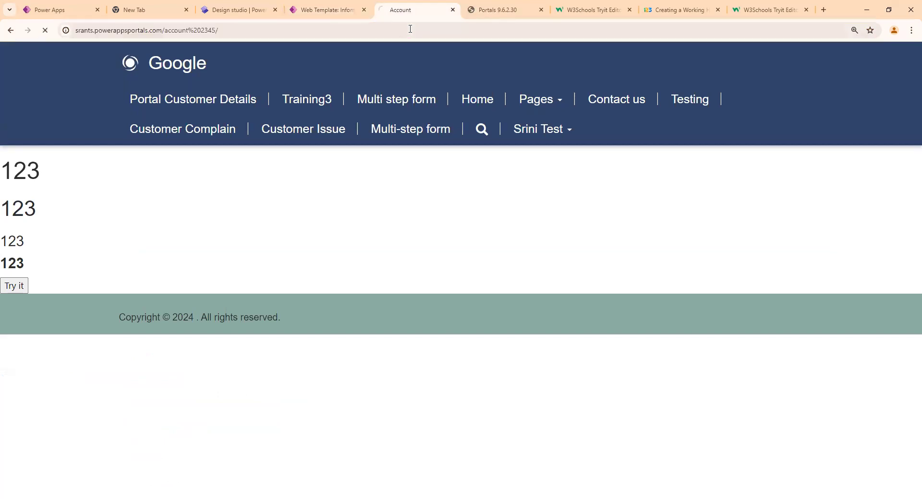
key(ctrl+Page_Up)
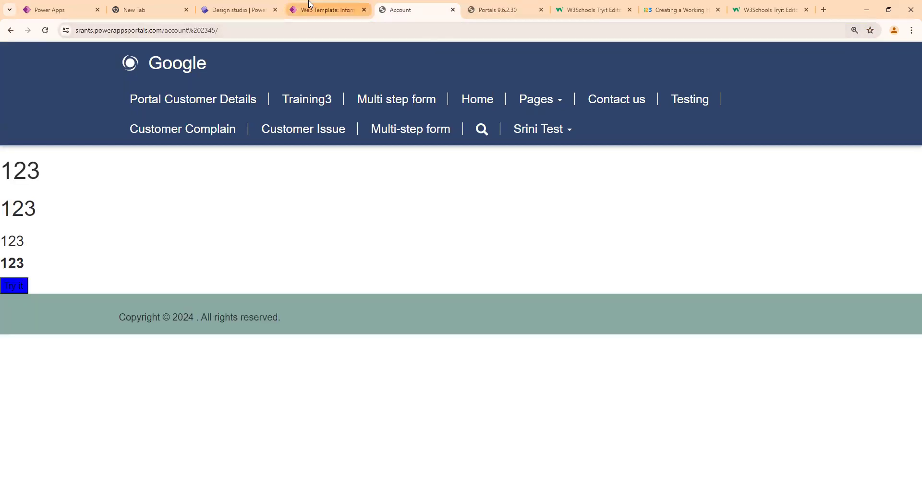
click(425, 4)
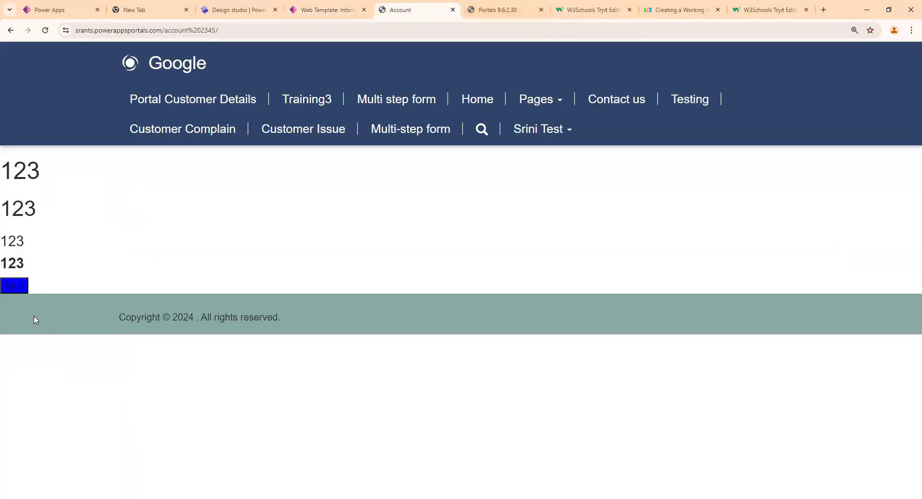
click(10, 288)
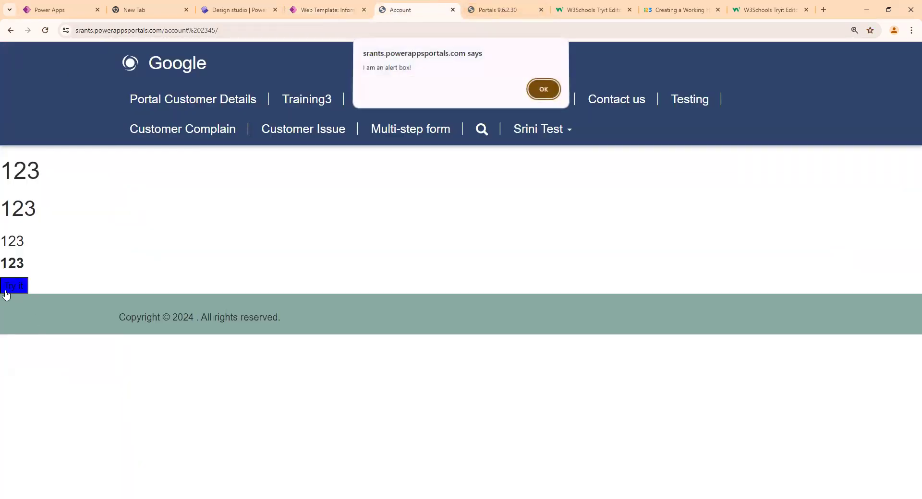
click(543, 92)
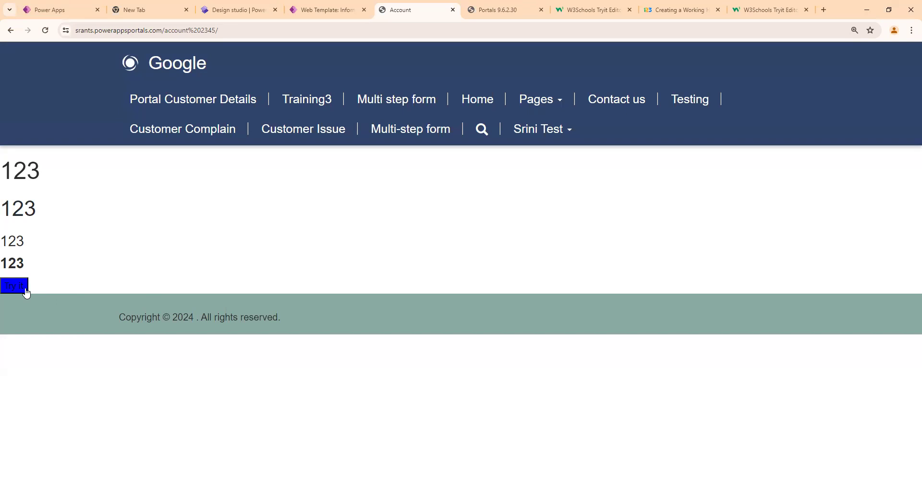
click(10, 289)
- Examine the style, html and script sections of the Account template source alongside the portal's Account page
key(ctrl+shift+Tab)
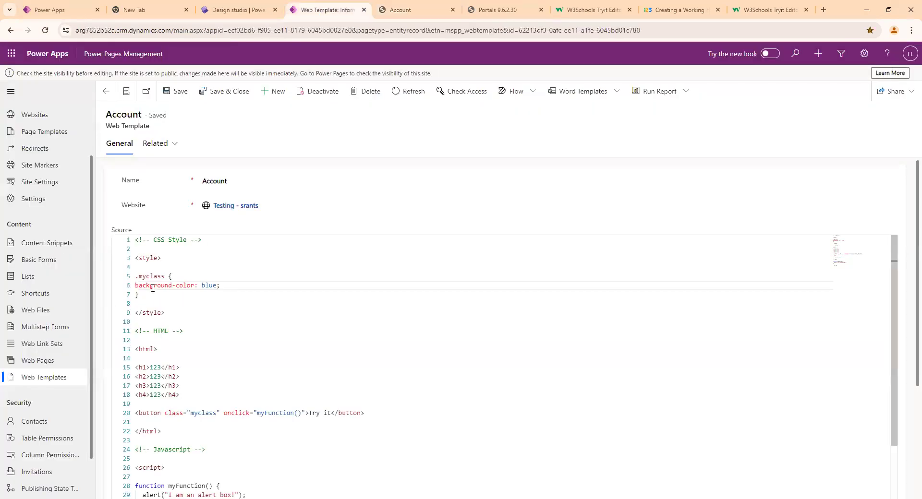
click(234, 286)
click(148, 258)
click(147, 312)
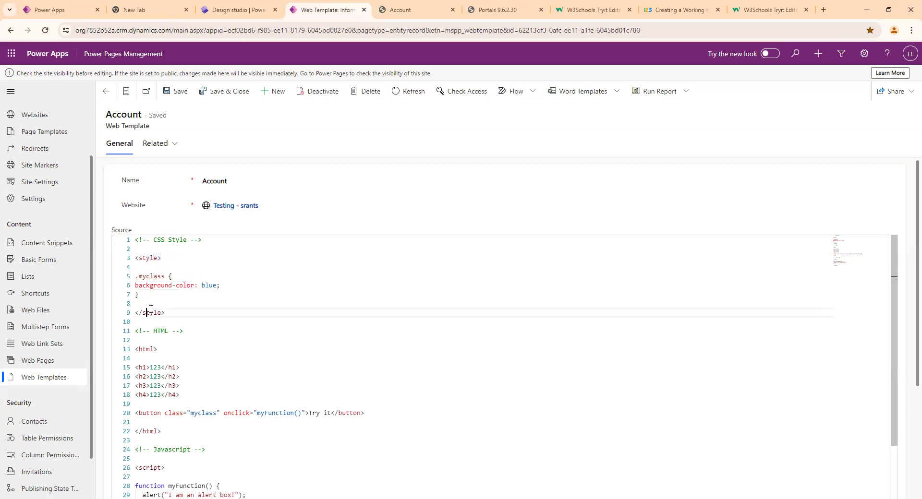
scroll(151, 307, down, 1)
click(150, 301)
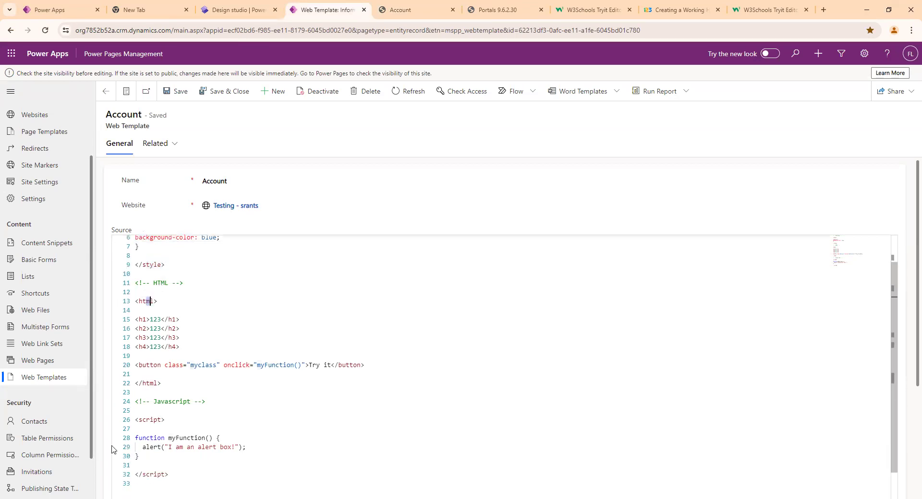
click(146, 383)
click(399, 10)
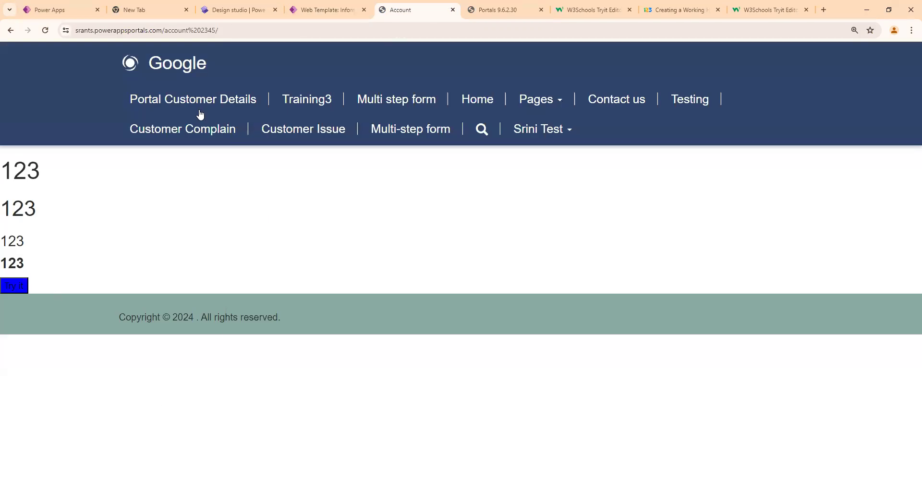
click(327, 9)
scroll(148, 409, down, 1)
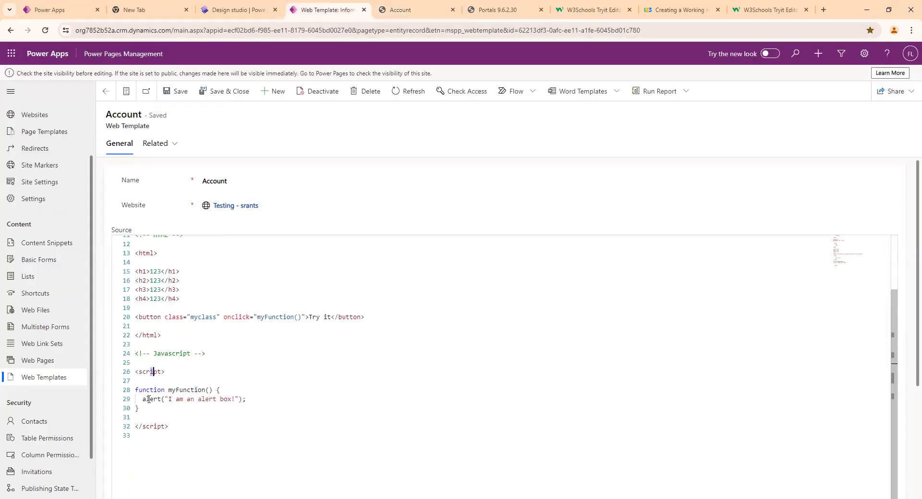
- Test the Try it button on the Account page once more and dismiss its alert
click(399, 9)
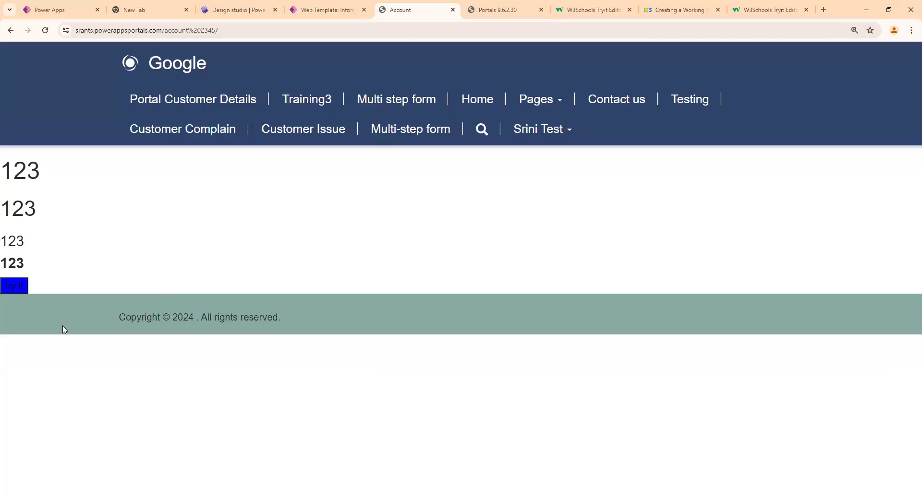
click(25, 287)
click(535, 96)
- Review the full Account template source, covering its Javascript, HTML and CSS Style sections
click(352, 9)
drag(154, 374, 156, 372)
key(ctrl+z)
click(193, 369)
scroll(206, 388, up, 1)
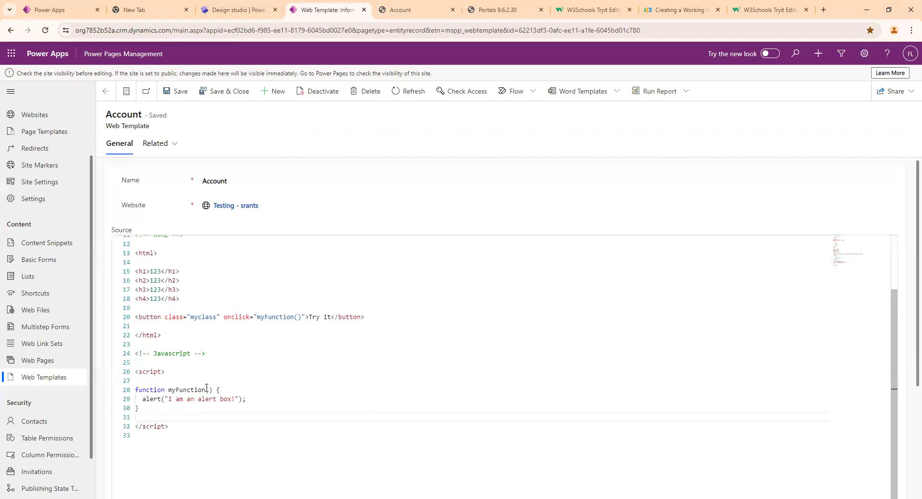
scroll(207, 388, up, 2)
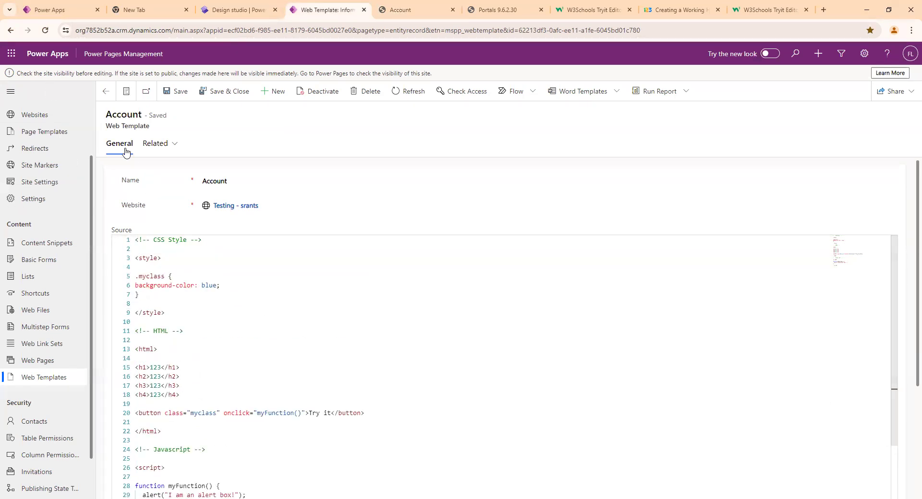
drag(158, 236, 105, 230)
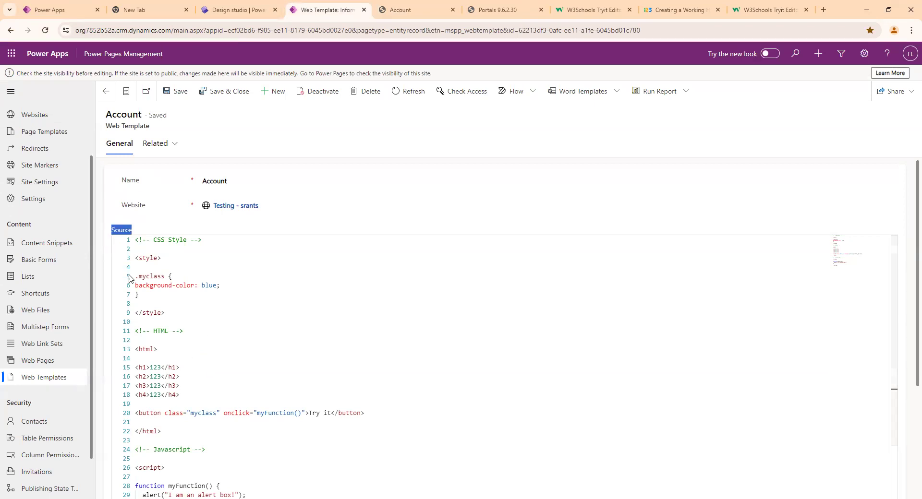
scroll(292, 456, down, 1)
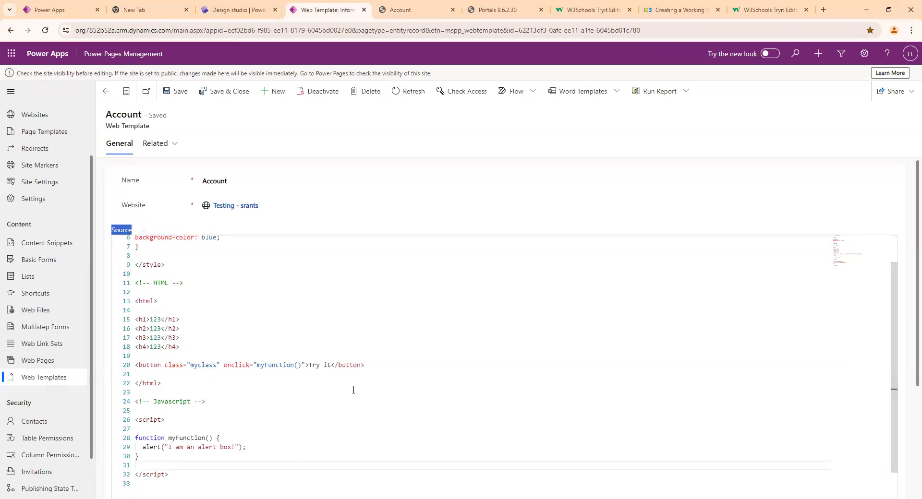
scroll(307, 373, up, 1)
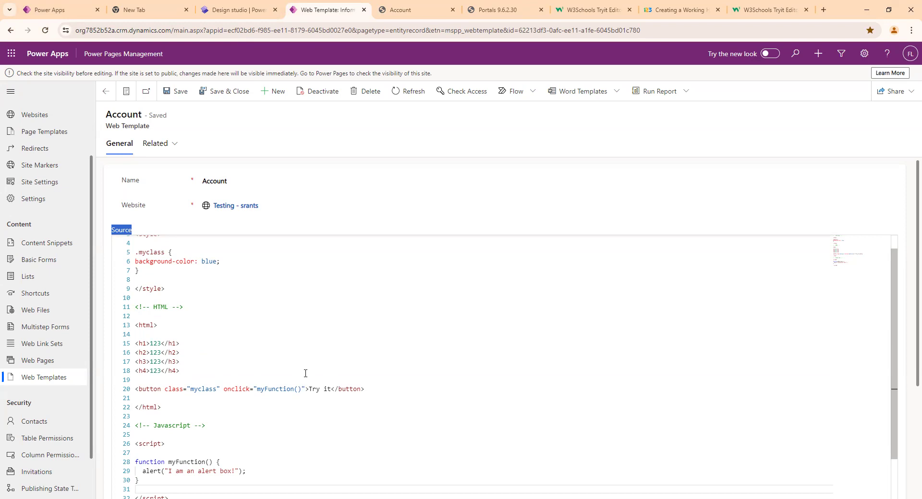
scroll(293, 369, up, 1)
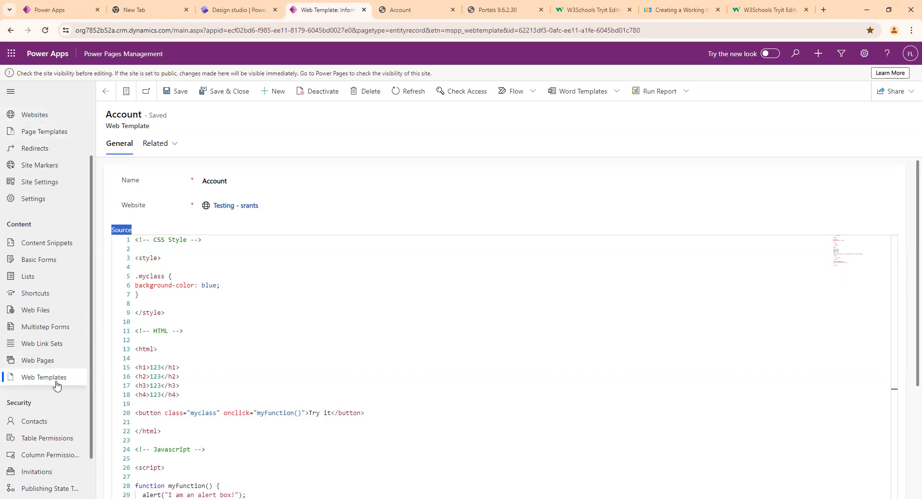
- View the Account template's related record types and check the account%202345/ address of the portal's Account page
click(160, 147)
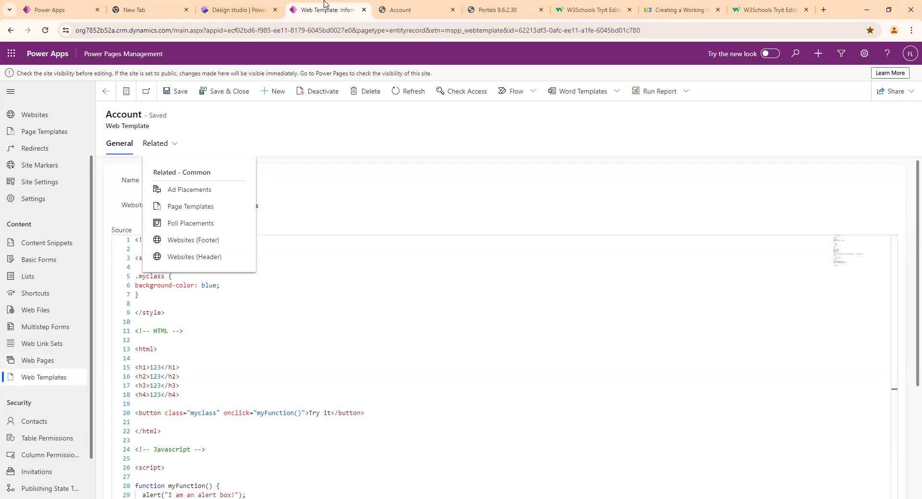
click(400, 10)
drag(164, 30, 245, 33)
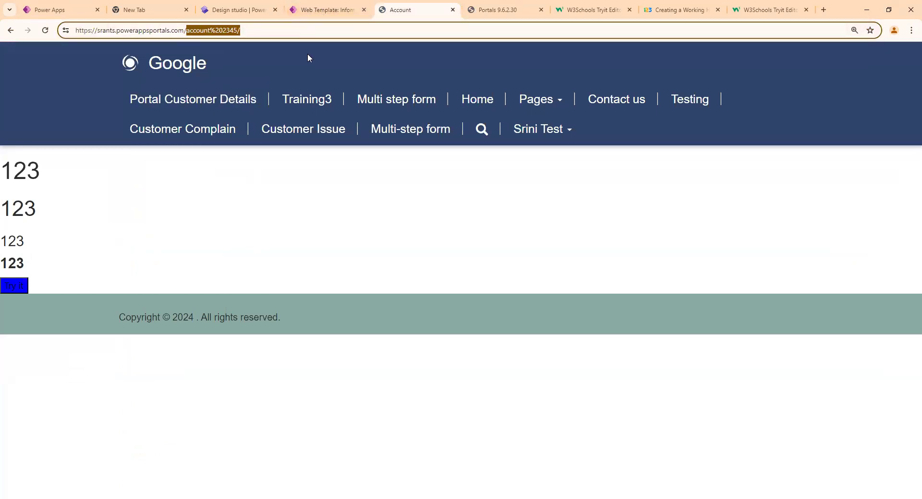
click(322, 10)
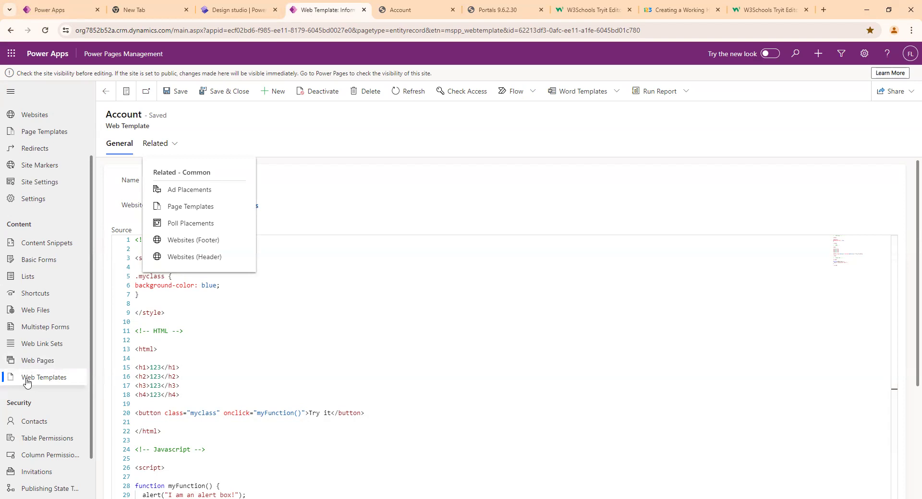
click(316, 232)
- Look over the Account web template's heading and its source from the HTML section back to the CSS Style section
mouse_move(147, 114)
mouse_down()
mouse_move(112, 126)
mouse_move(156, 128)
mouse_up()
drag(237, 331, 232, 339)
scroll(237, 337, down, 3)
click(165, 197)
scroll(167, 236, up, 4)
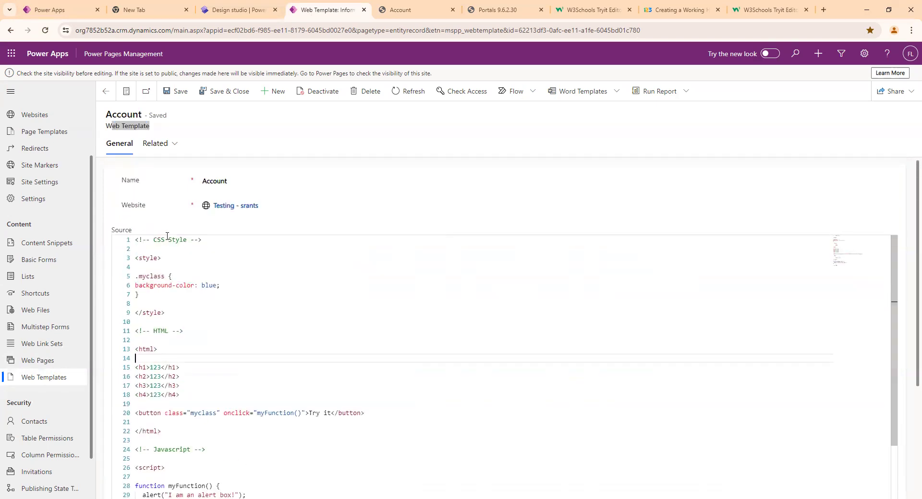
- Examine the style, html and script tag pairs in the Account template source, and return to the portal's Account page
click(185, 278)
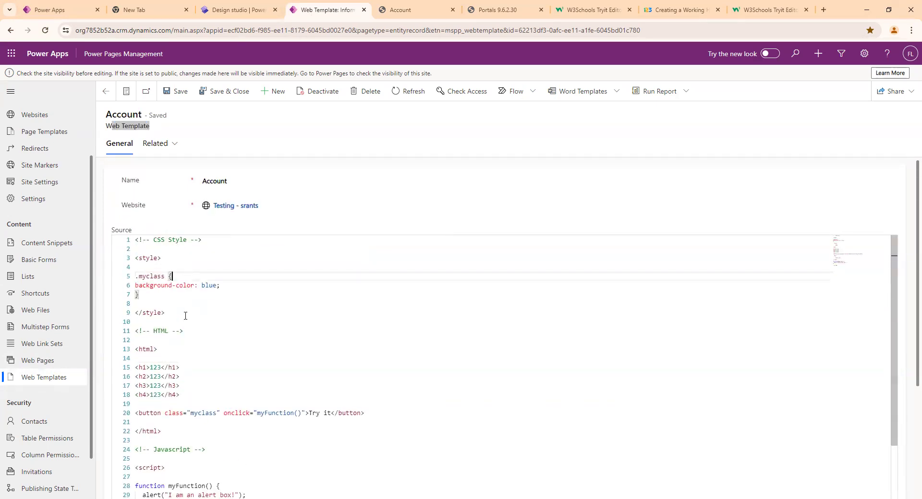
drag(180, 313, 110, 321)
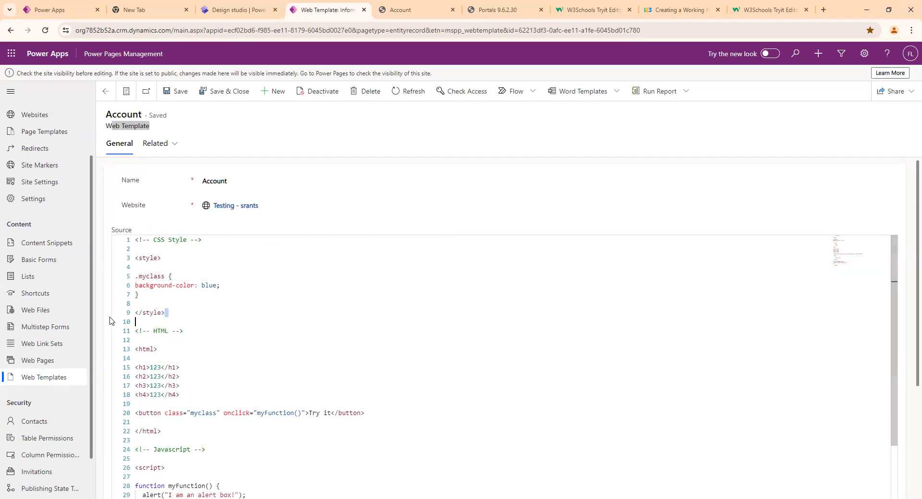
drag(165, 259, 134, 268)
drag(164, 317, 129, 326)
scroll(130, 319, down, 1)
scroll(129, 331, down, 2)
drag(161, 359, 135, 365)
drag(165, 396, 135, 397)
drag(169, 450, 133, 451)
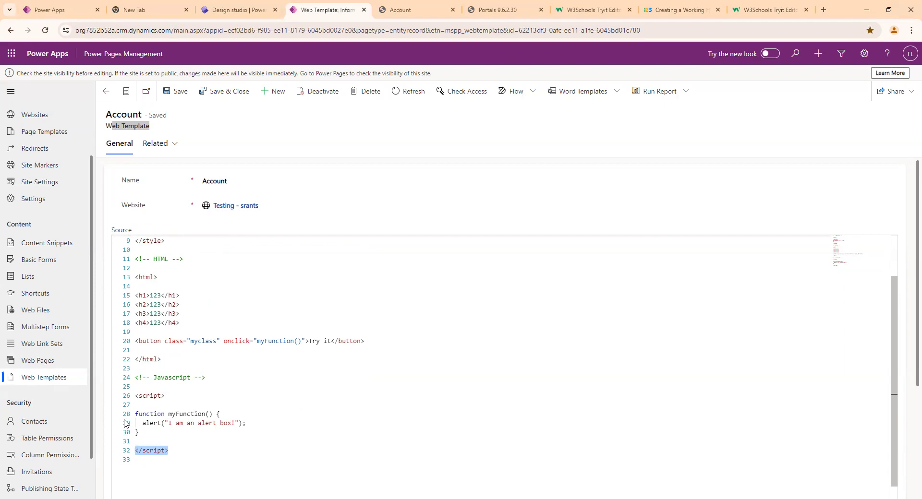
click(400, 10)
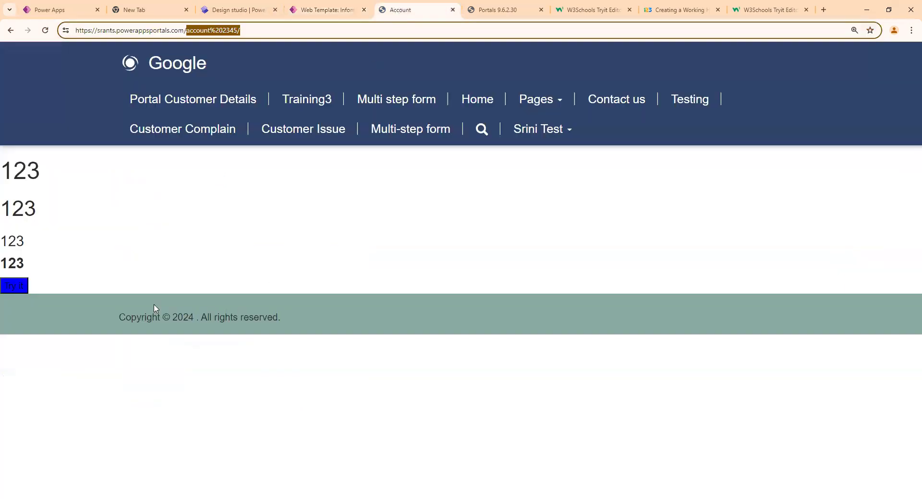